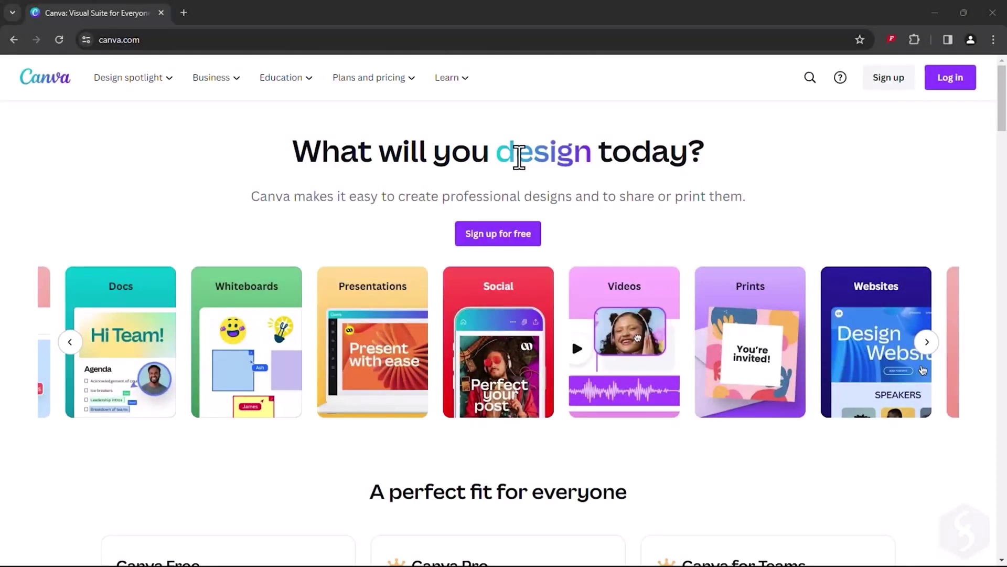
- Scroll down the Canva homepage toward the Purple Creative Livestream YouTube Thumbnail template
{"action": "scroll", "coordinate": [520, 157], "scroll_direction": "down", "scroll_amount": 5}
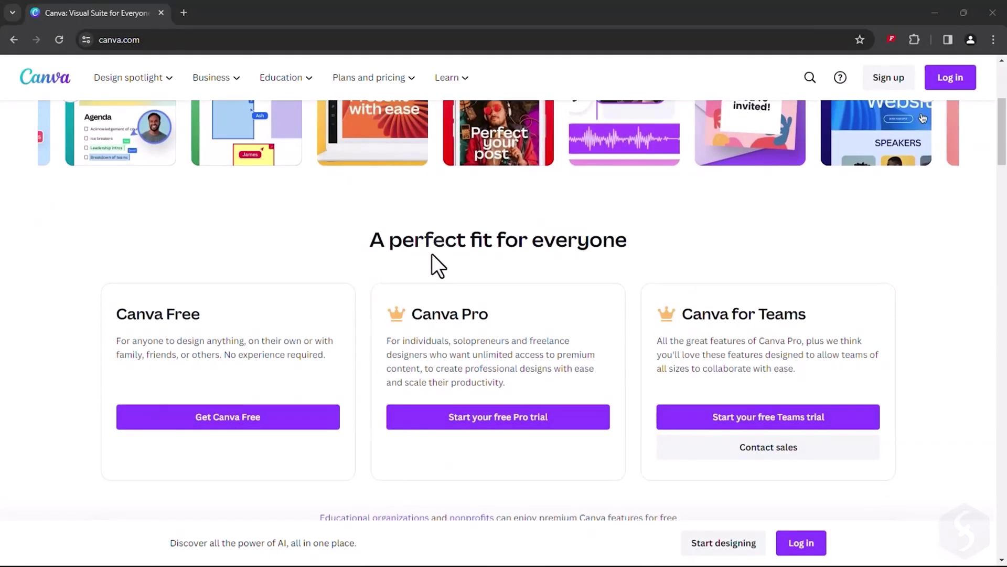
{"action": "scroll", "coordinate": [433, 253], "scroll_direction": "down", "scroll_amount": 1}
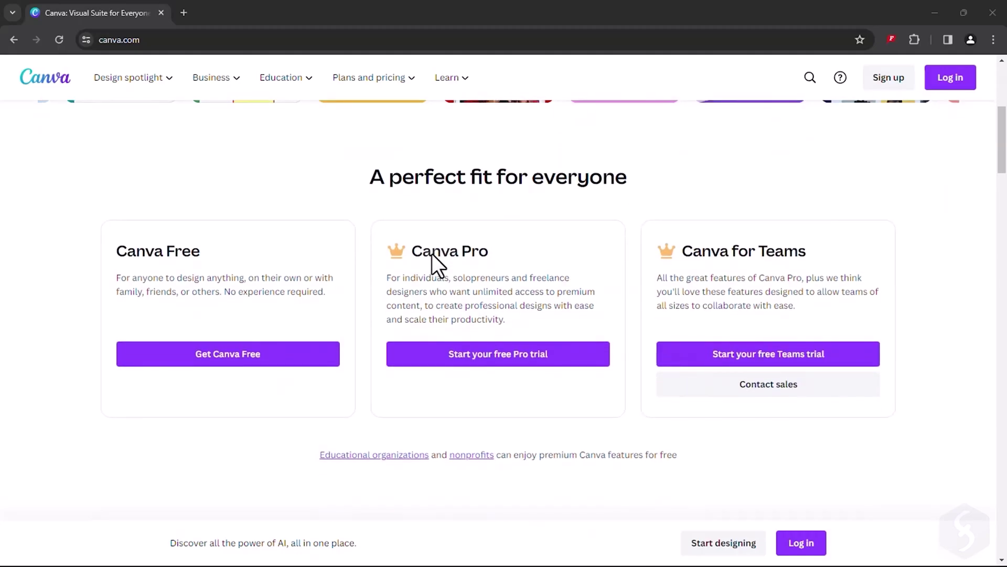
{"action": "scroll", "coordinate": [924, 267], "scroll_direction": "down", "scroll_amount": 6}
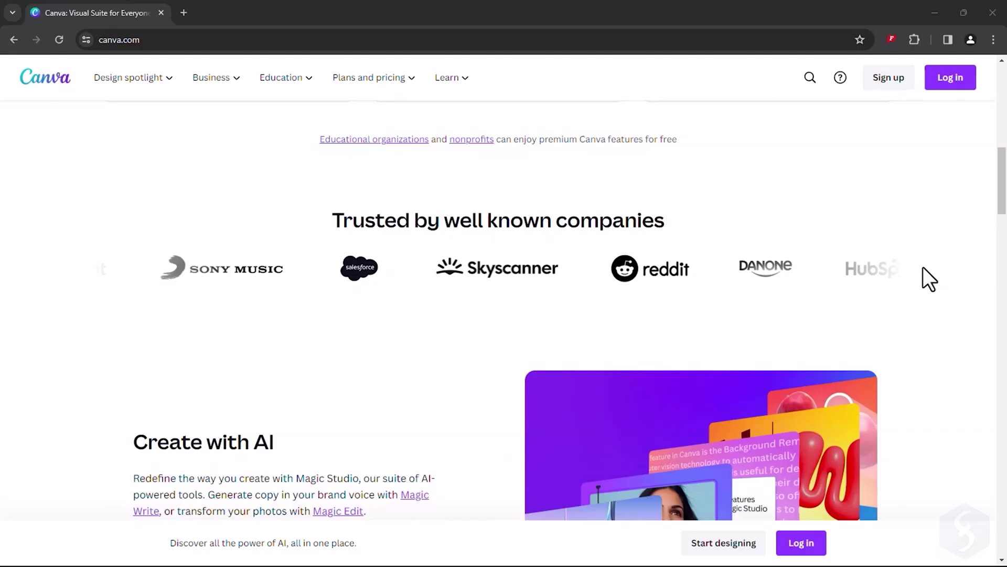
{"action": "scroll", "coordinate": [923, 268], "scroll_direction": "down", "scroll_amount": 5}
{"action": "scroll", "coordinate": [928, 278], "scroll_direction": "down", "scroll_amount": 4}
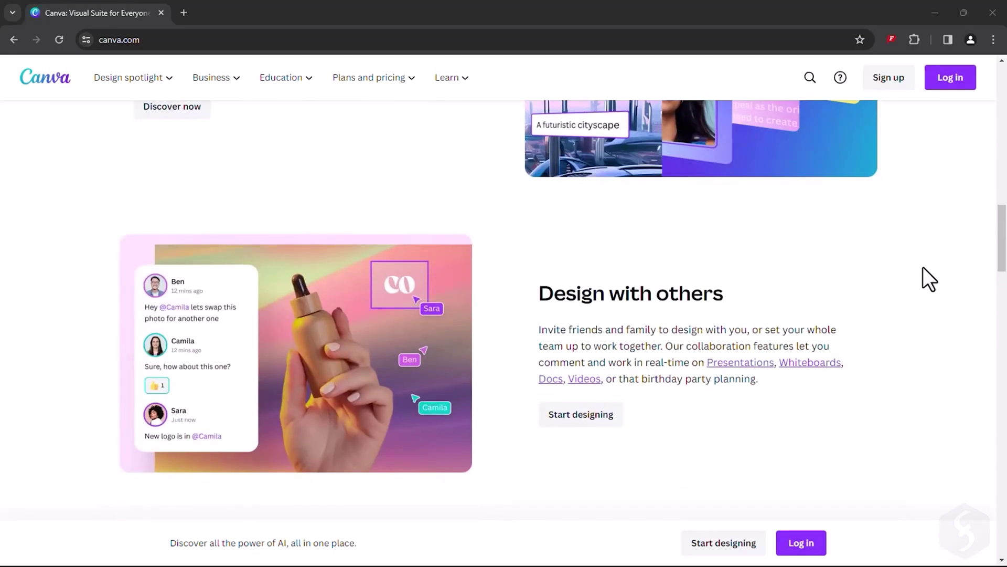
{"action": "scroll", "coordinate": [474, 297], "scroll_direction": "down", "scroll_amount": 12}
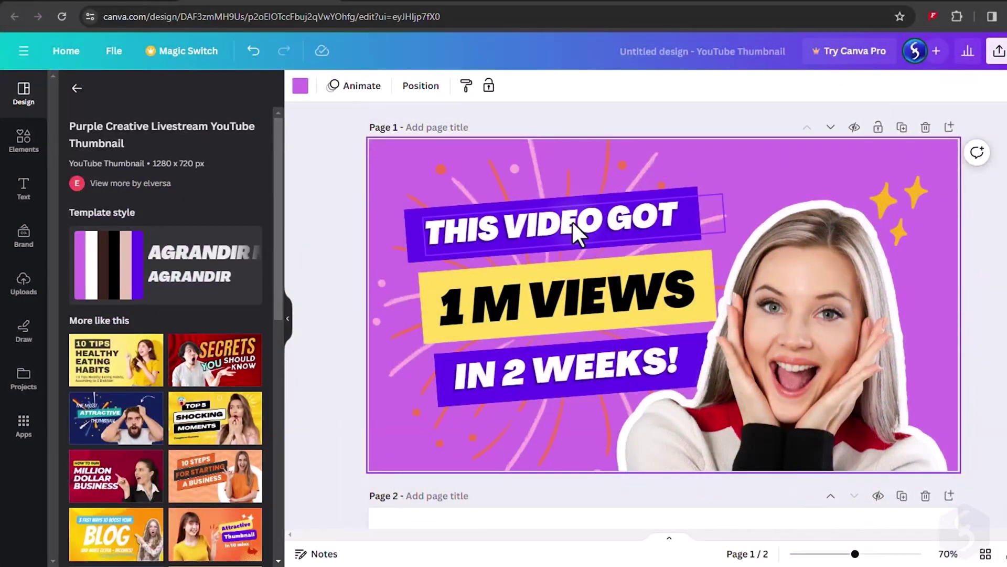
- Inspect the thumbnail's headline, photo, background and sparkles, then open the Canva for Windows page without optional cookies
{"action": "left_click", "coordinate": [560, 222]}
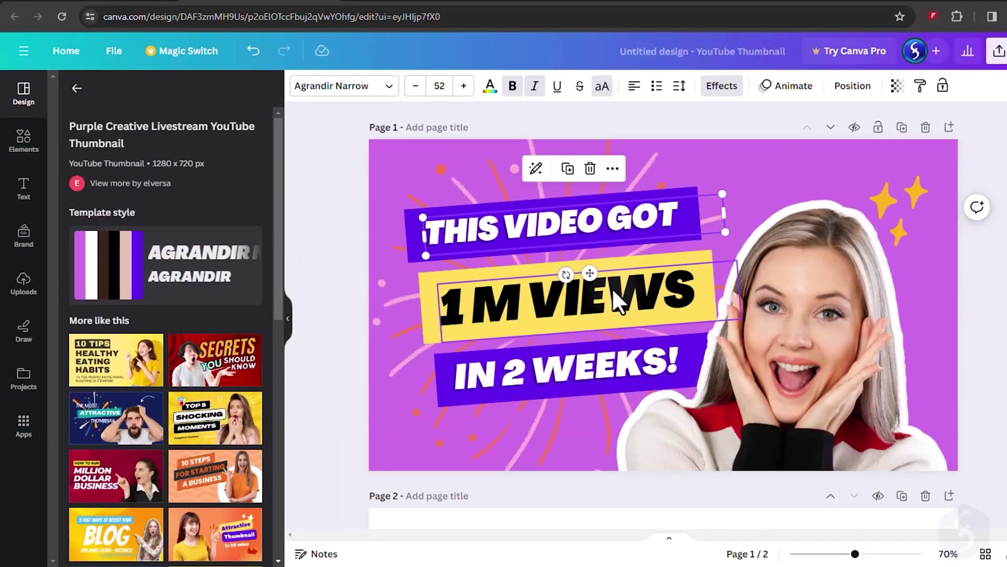
{"action": "left_click", "coordinate": [817, 300]}
{"action": "left_click", "coordinate": [863, 168]}
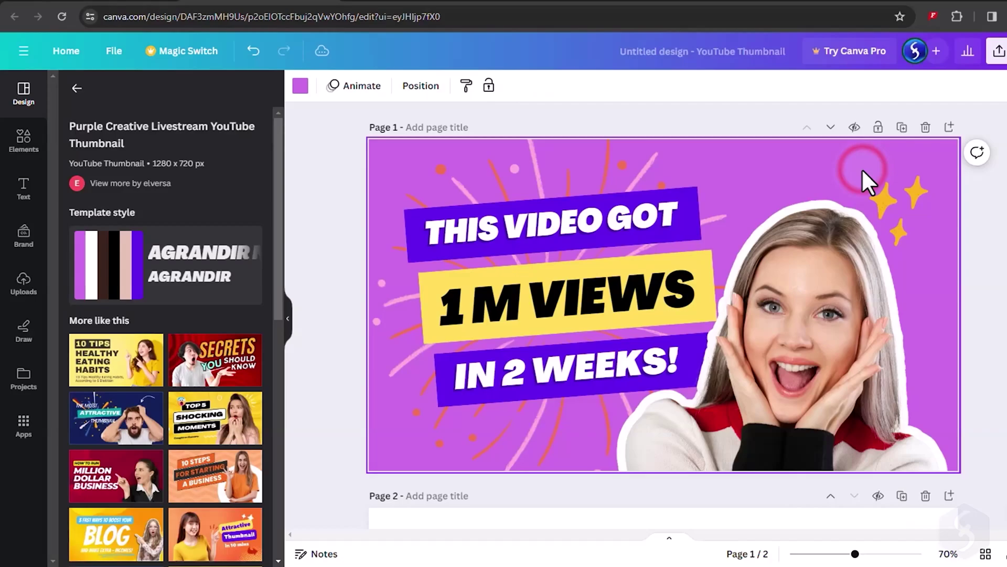
{"action": "left_click", "coordinate": [917, 198]}
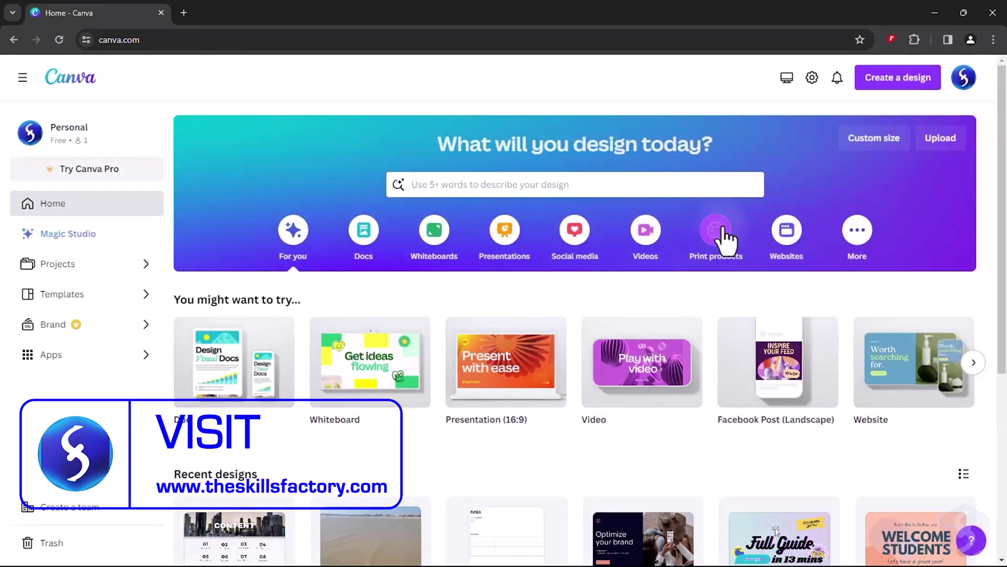
{"action": "left_click", "coordinate": [789, 84]}
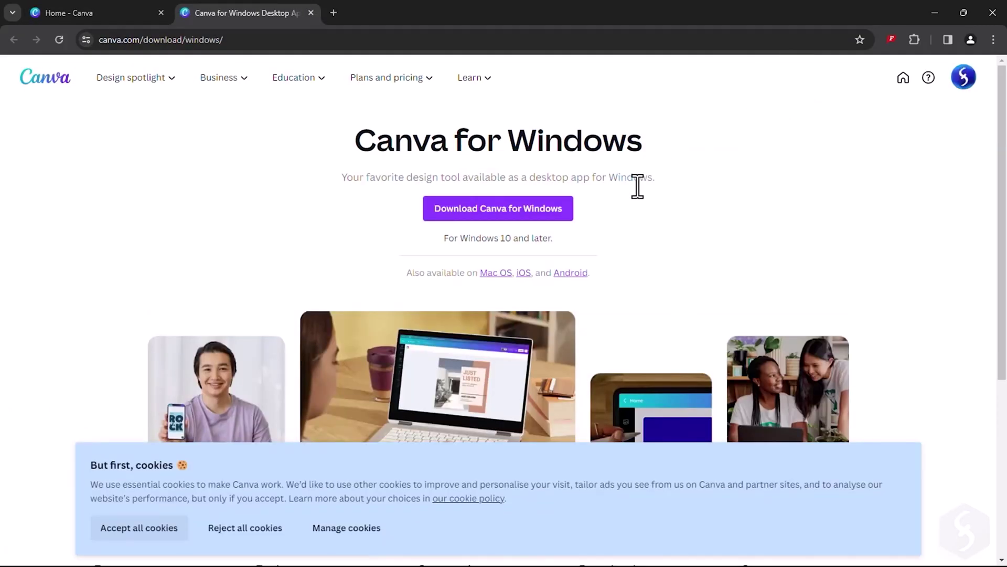
{"action": "left_click", "coordinate": [235, 528]}
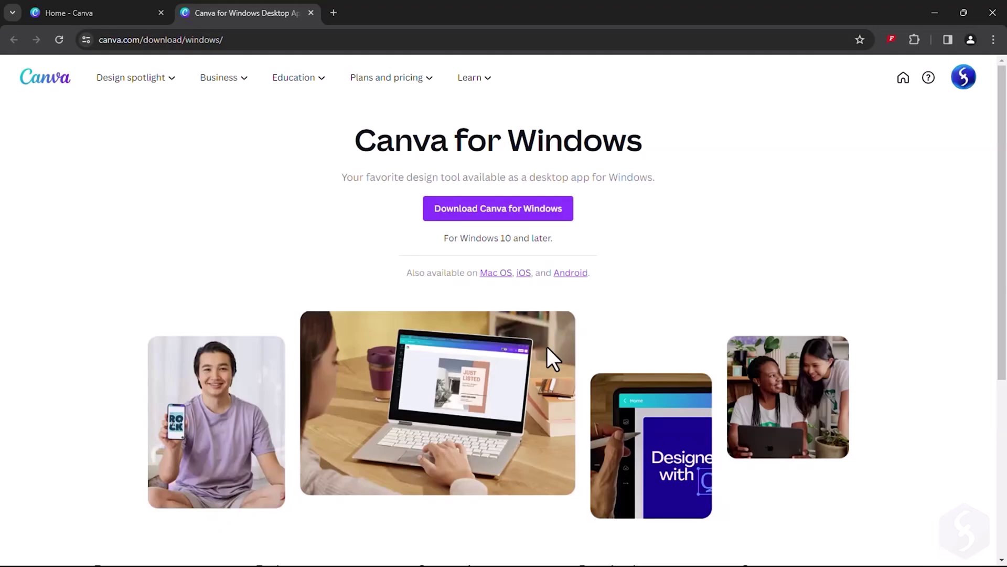
- Close the download tab and show the Social media design types on the home page
{"action": "key", "text": "ctrl+w"}
{"action": "scroll", "coordinate": [977, 370], "scroll_direction": "down", "scroll_amount": 7}
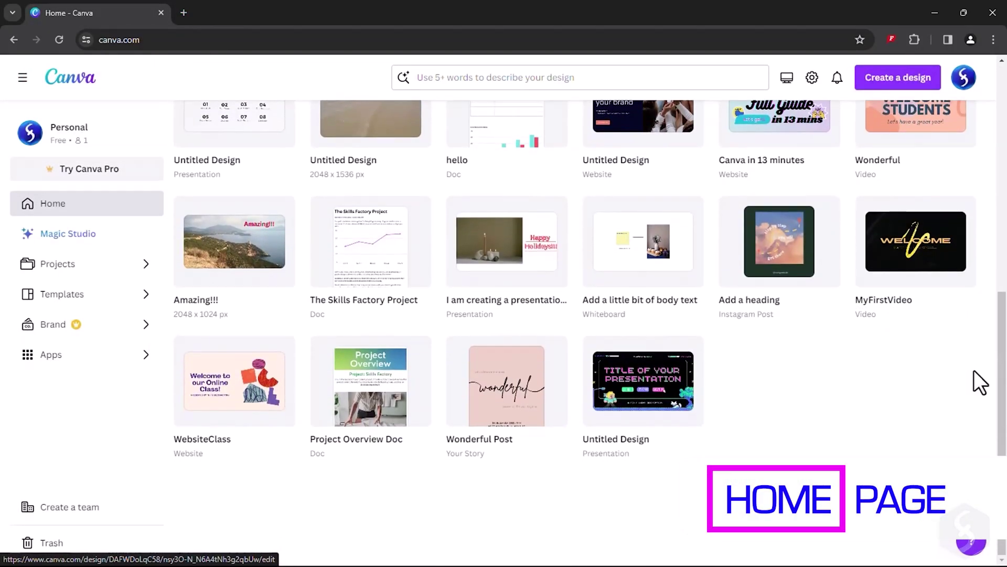
{"action": "scroll", "coordinate": [974, 370], "scroll_direction": "up", "scroll_amount": 7}
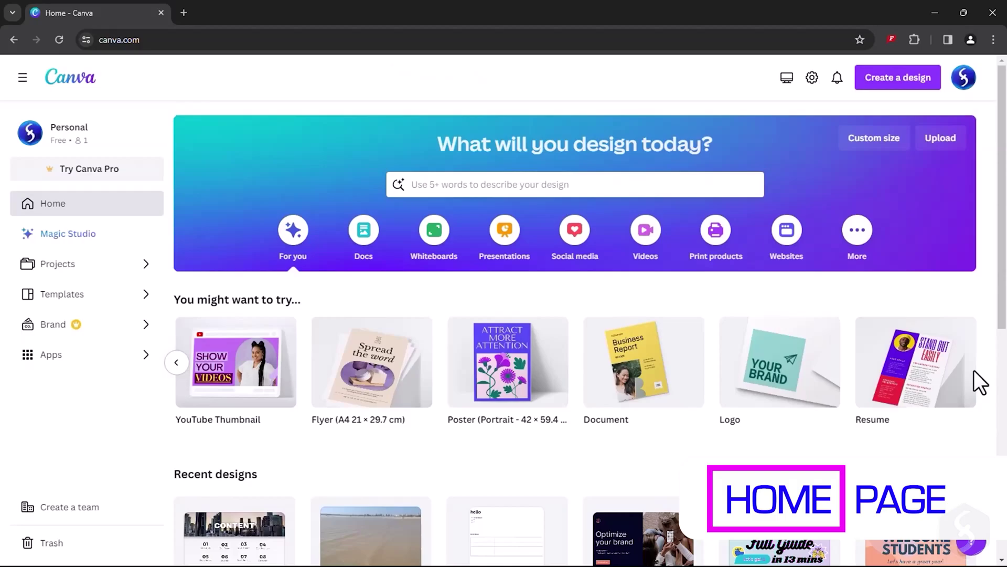
{"action": "left_click", "coordinate": [571, 246]}
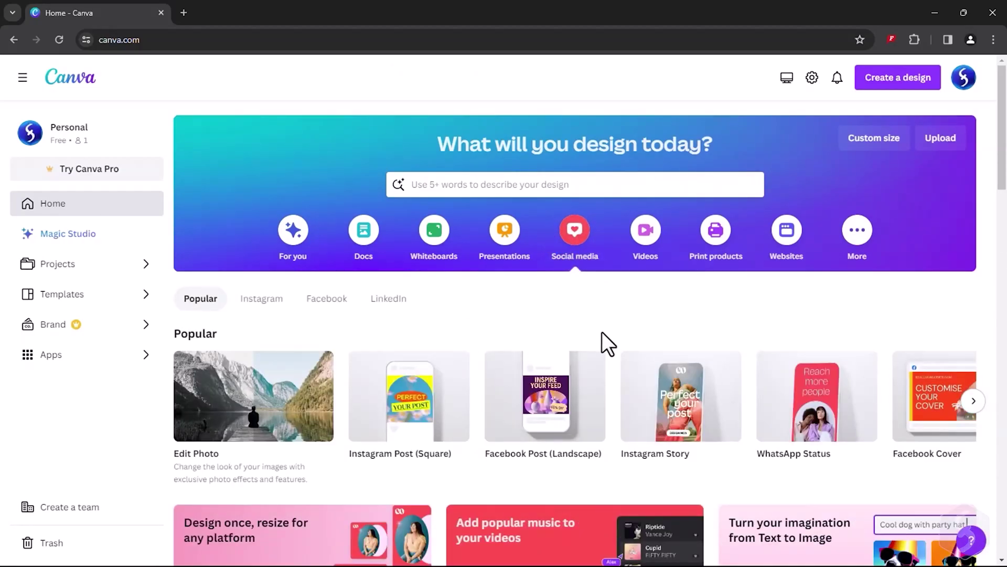
{"action": "scroll", "coordinate": [627, 404], "scroll_direction": "down", "scroll_amount": 6}
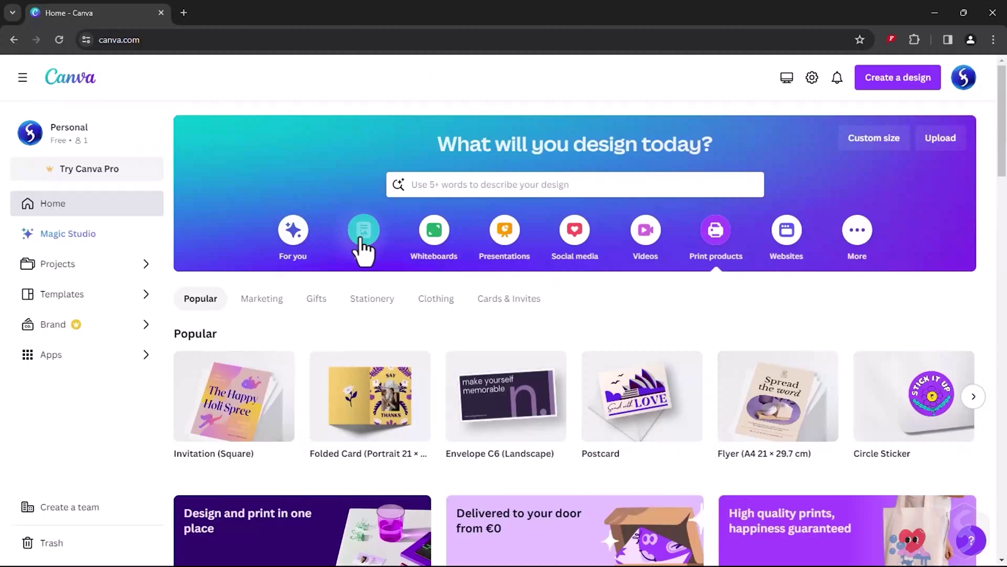
- Browse the Docs and Presentations design options and try the template search suggestions
{"action": "left_click", "coordinate": [362, 233]}
{"action": "scroll", "coordinate": [551, 368], "scroll_direction": "down", "scroll_amount": 1}
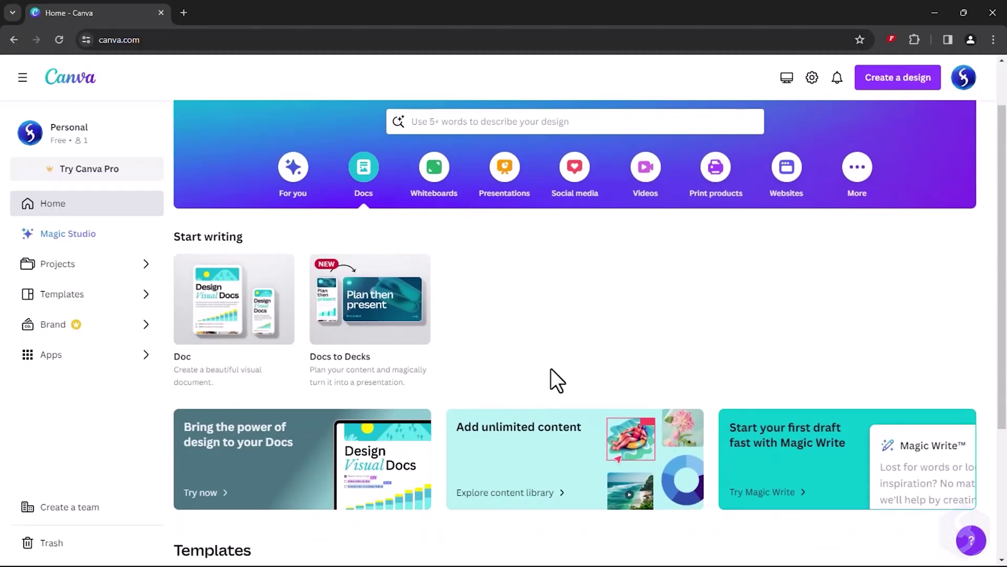
{"action": "left_click", "coordinate": [499, 195]}
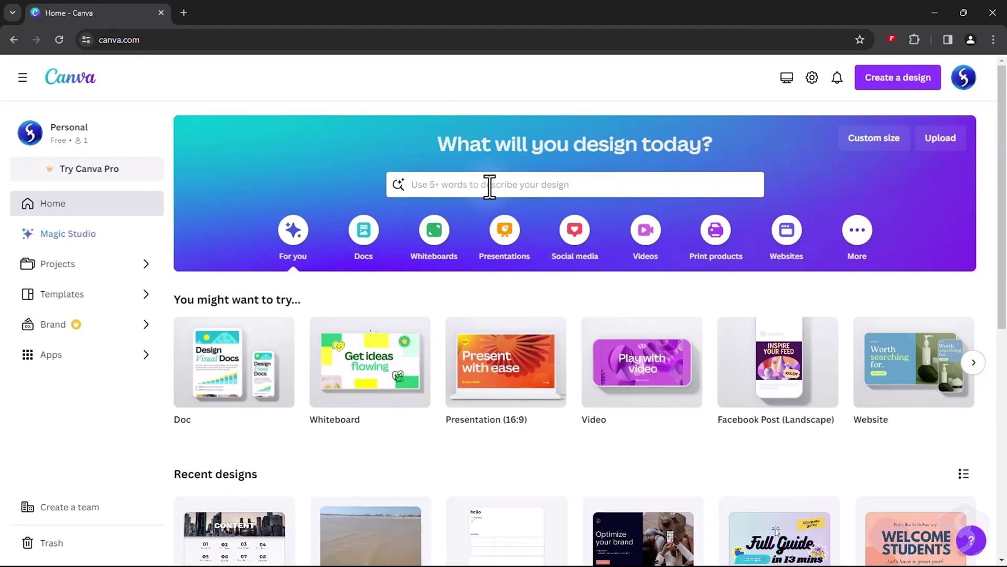
{"action": "left_click", "coordinate": [489, 187]}
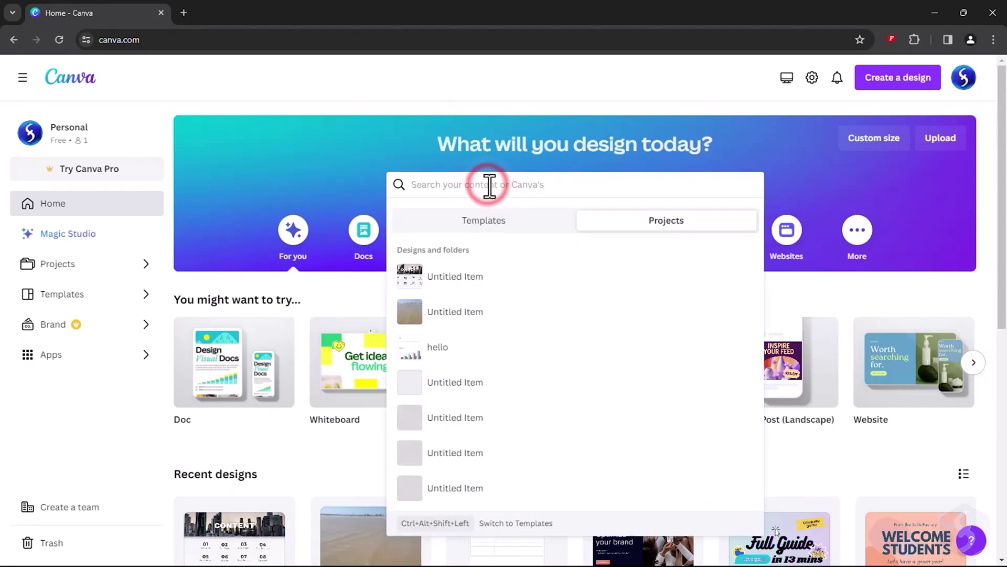
{"action": "left_click", "coordinate": [488, 215]}
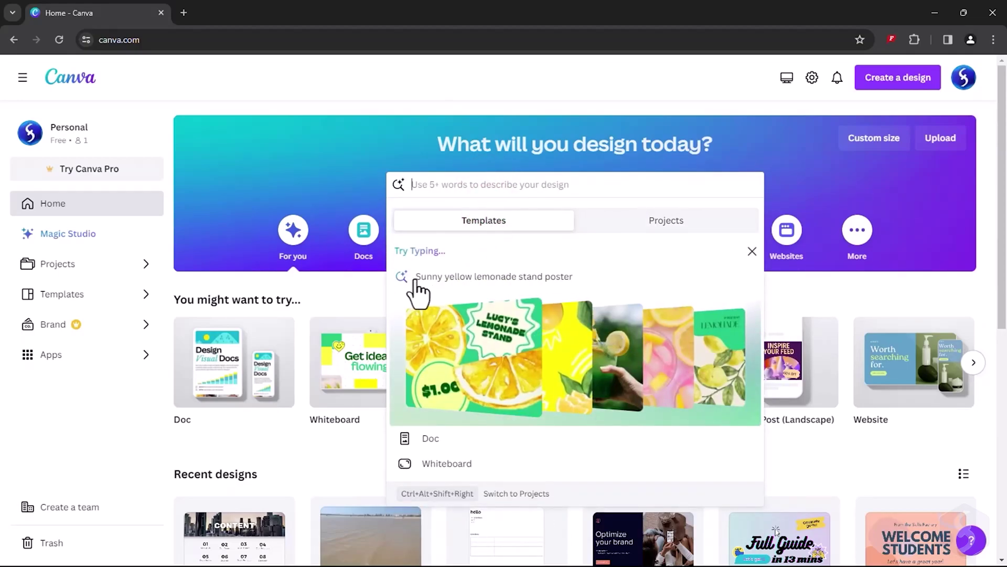
{"action": "key", "text": "Escape"}
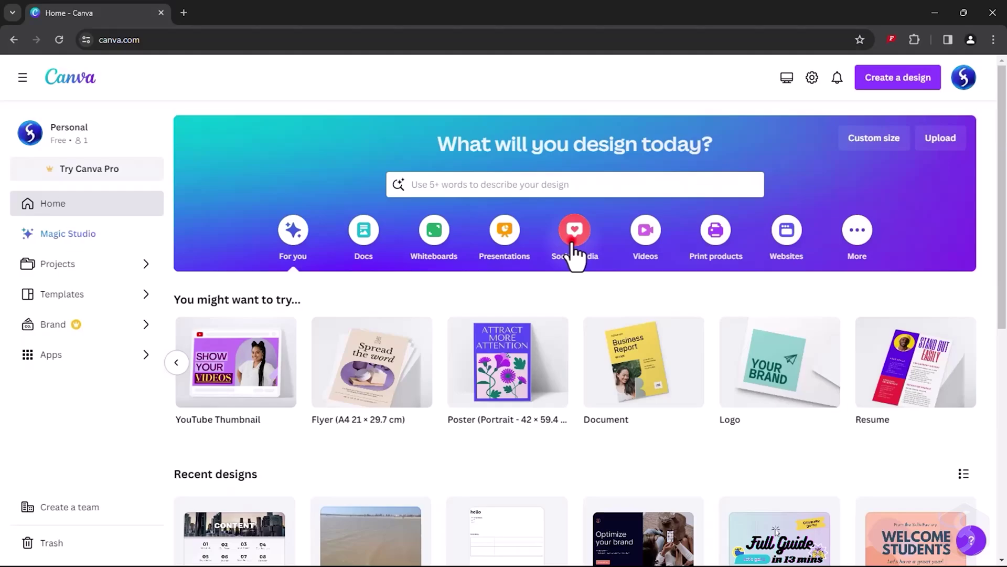
- Show the Social media design types again, then browse the Print products options
{"action": "left_click", "coordinate": [573, 244]}
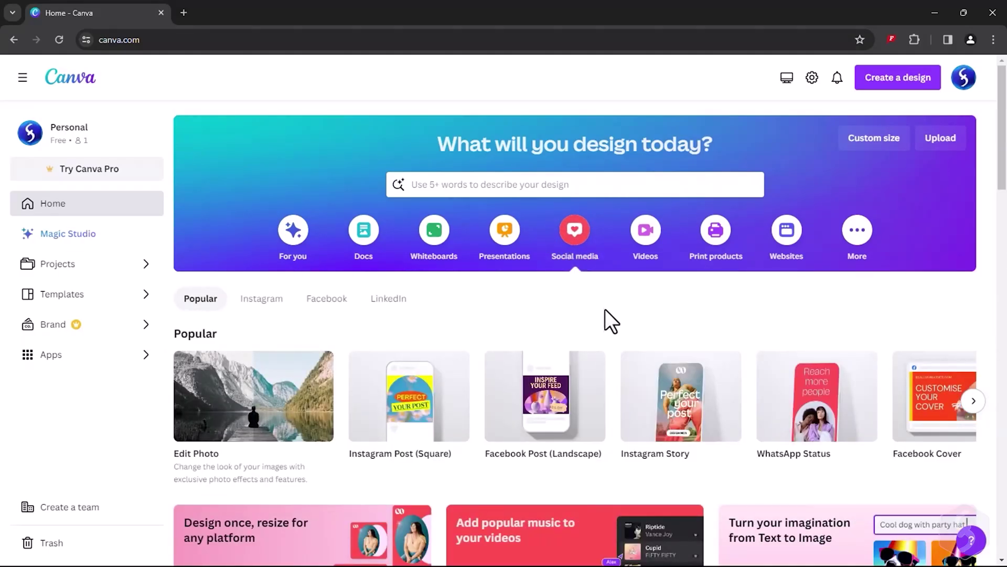
{"action": "scroll", "coordinate": [624, 399], "scroll_direction": "down", "scroll_amount": 6}
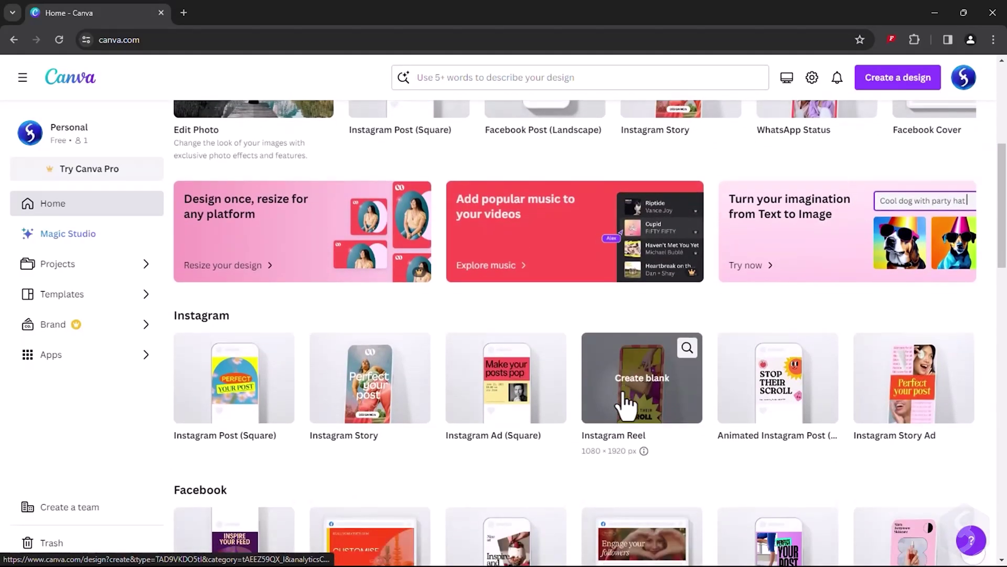
{"action": "scroll", "coordinate": [624, 404], "scroll_direction": "down", "scroll_amount": 3}
{"action": "scroll", "coordinate": [624, 401], "scroll_direction": "up", "scroll_amount": 9}
{"action": "left_click", "coordinate": [714, 230]}
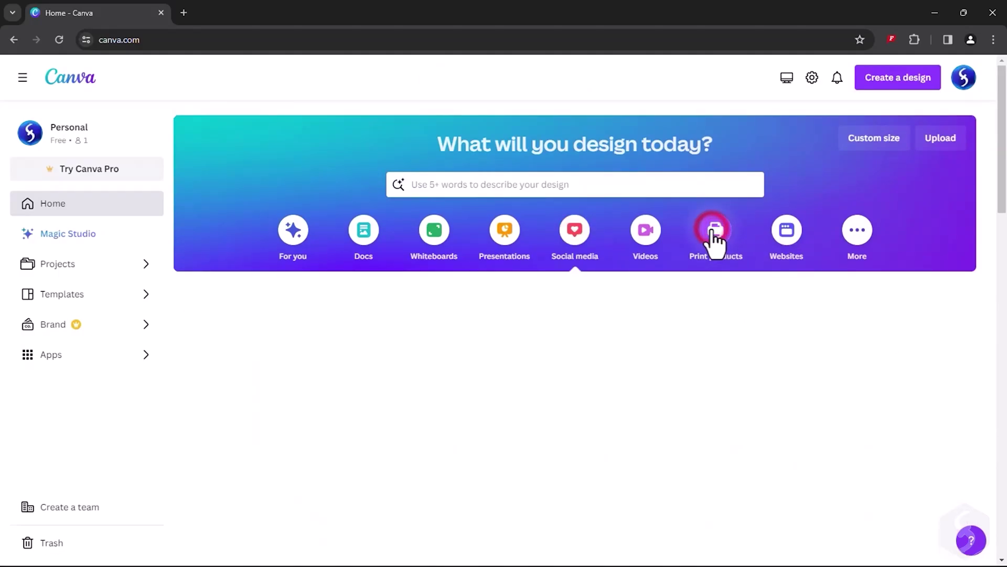
{"action": "scroll", "coordinate": [682, 325], "scroll_direction": "down", "scroll_amount": 4}
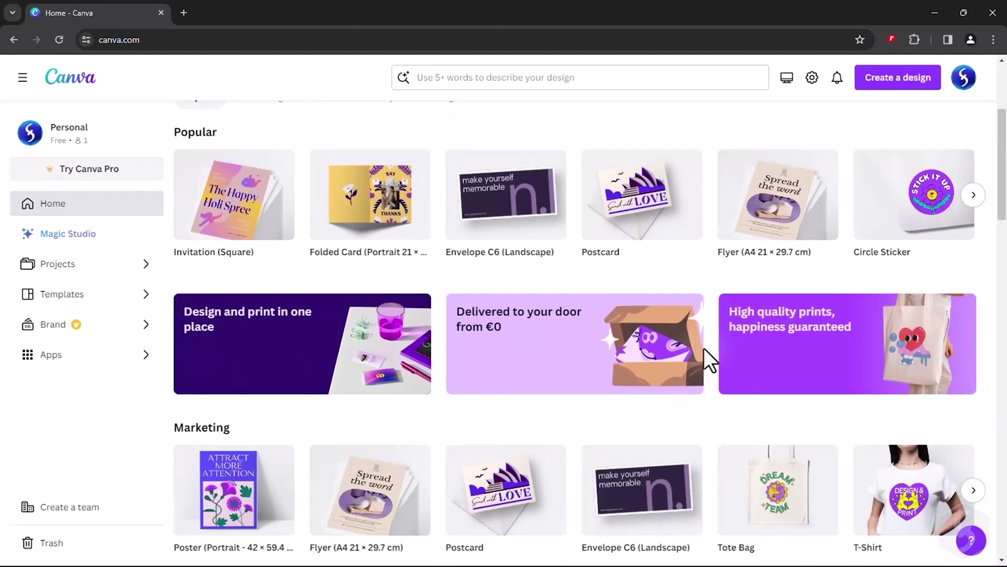
{"action": "scroll", "coordinate": [704, 348], "scroll_direction": "down", "scroll_amount": 5}
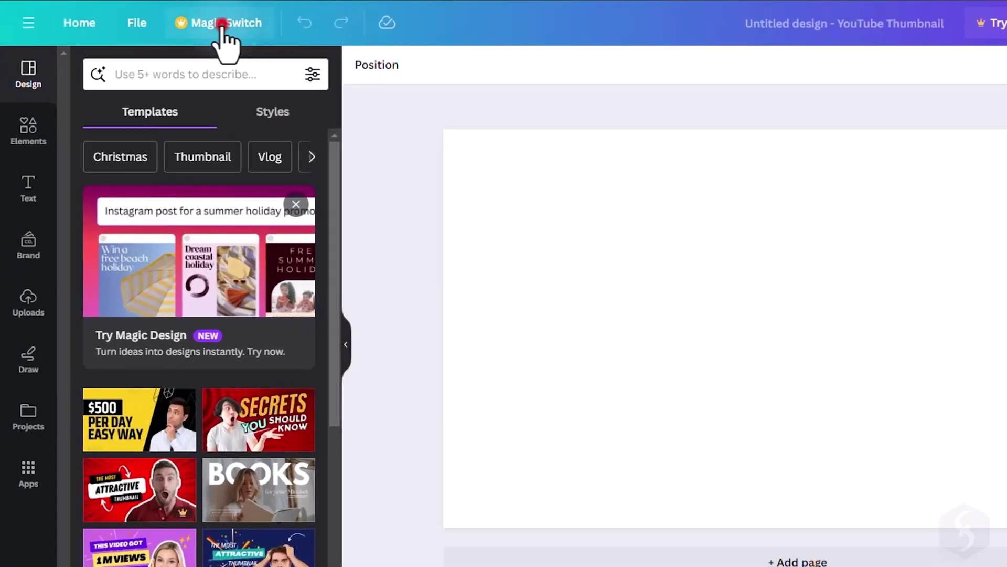
- Bring up the Magic Switch Resize options for the blank design
{"action": "left_click", "coordinate": [177, 74]}
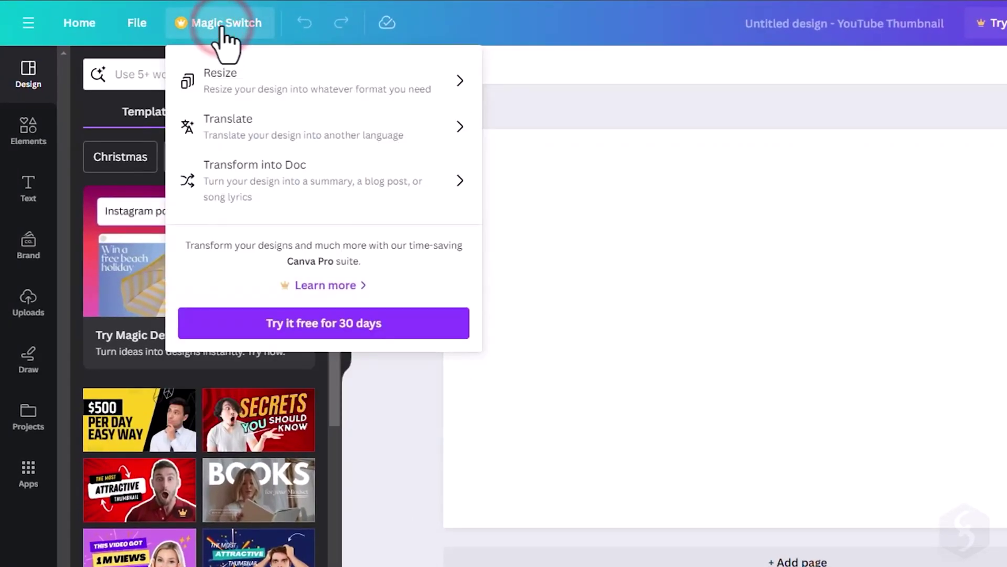
{"action": "left_click", "coordinate": [383, 84]}
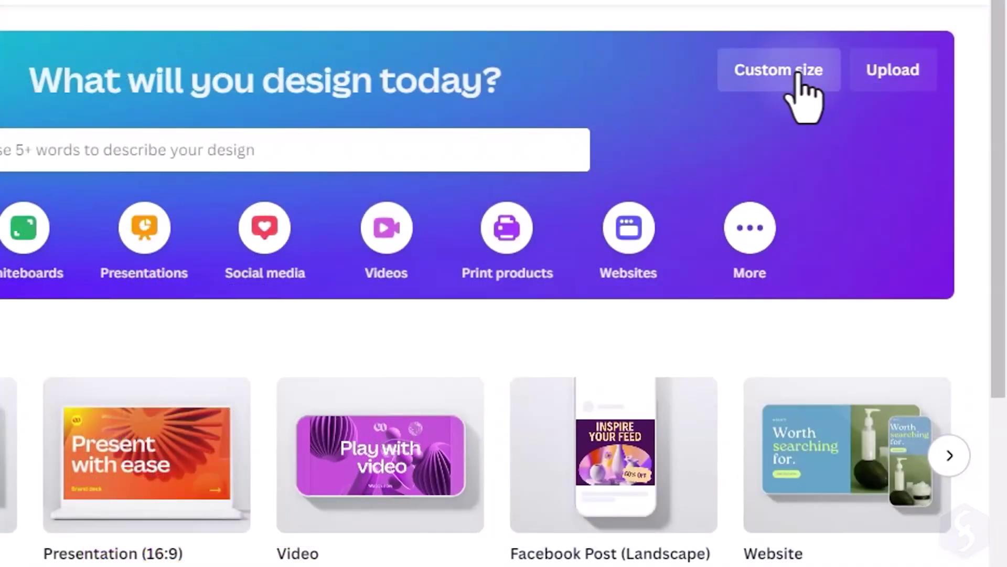
- Start a custom-size design with width 1920 px and height 1080 px
{"action": "left_click", "coordinate": [796, 73]}
{"action": "left_click", "coordinate": [517, 178]}
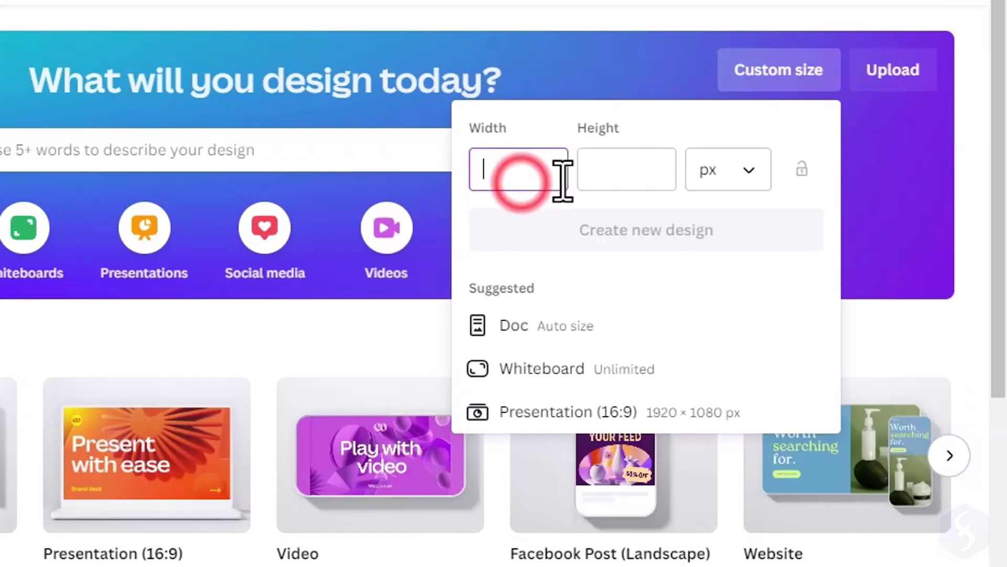
{"action": "left_click", "coordinate": [512, 184]}
{"action": "type", "text": "1920"}
{"action": "left_click", "coordinate": [635, 178]}
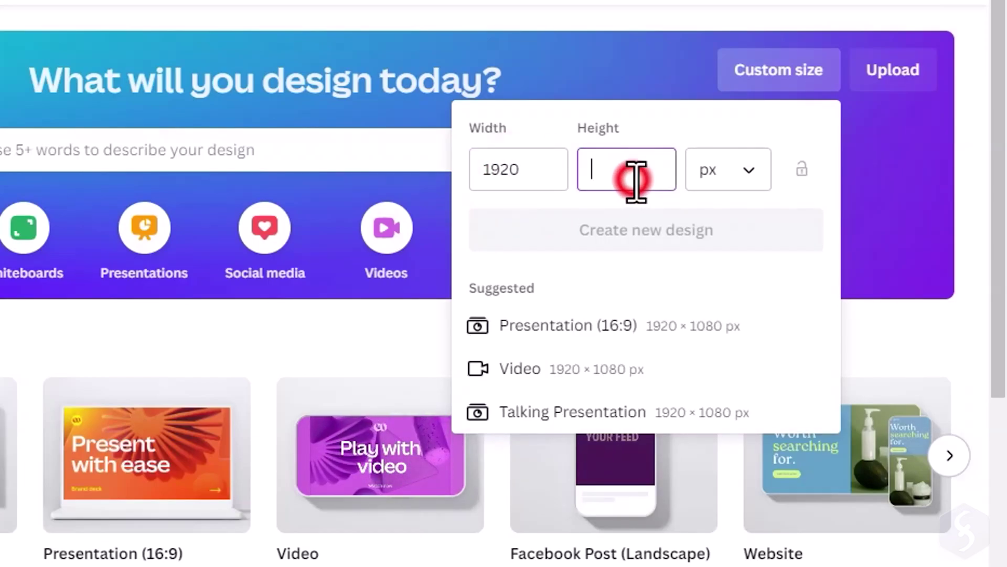
{"action": "type", "text": "1080"}
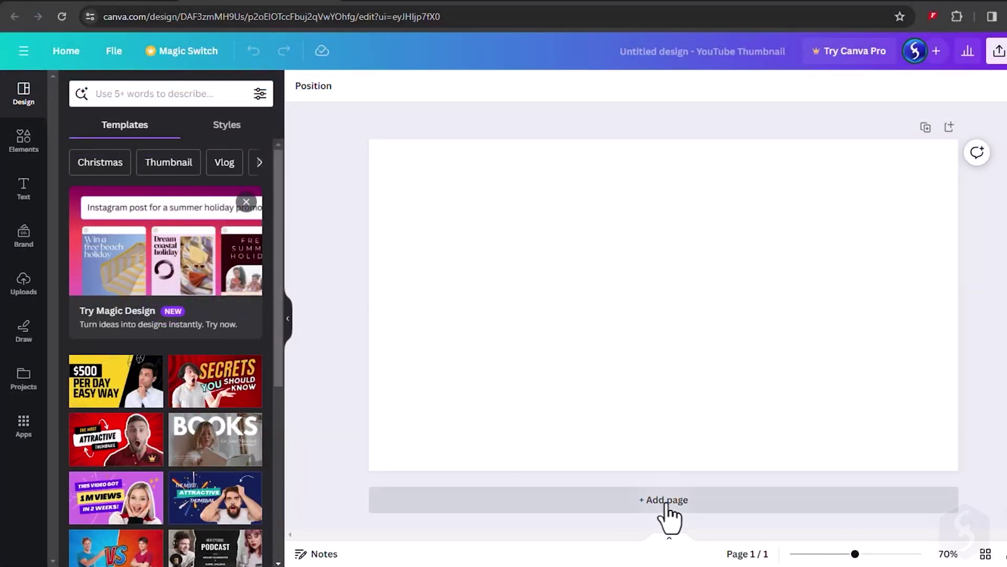
- Add a blank second page and apply the purple 1M Views template to Page 1
{"action": "left_click", "coordinate": [666, 502]}
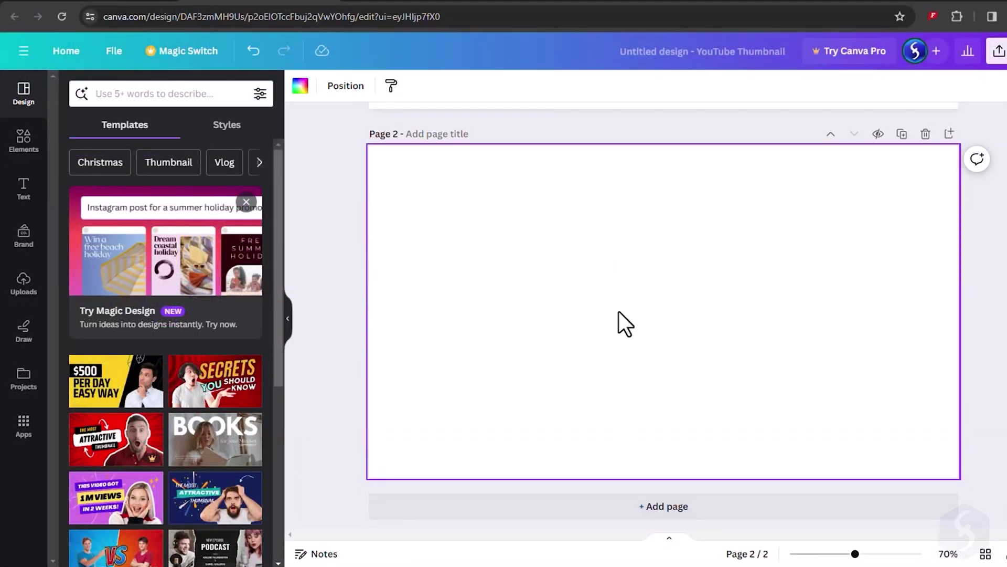
{"action": "scroll", "coordinate": [623, 293], "scroll_direction": "up", "scroll_amount": 5}
{"action": "left_click", "coordinate": [116, 498]}
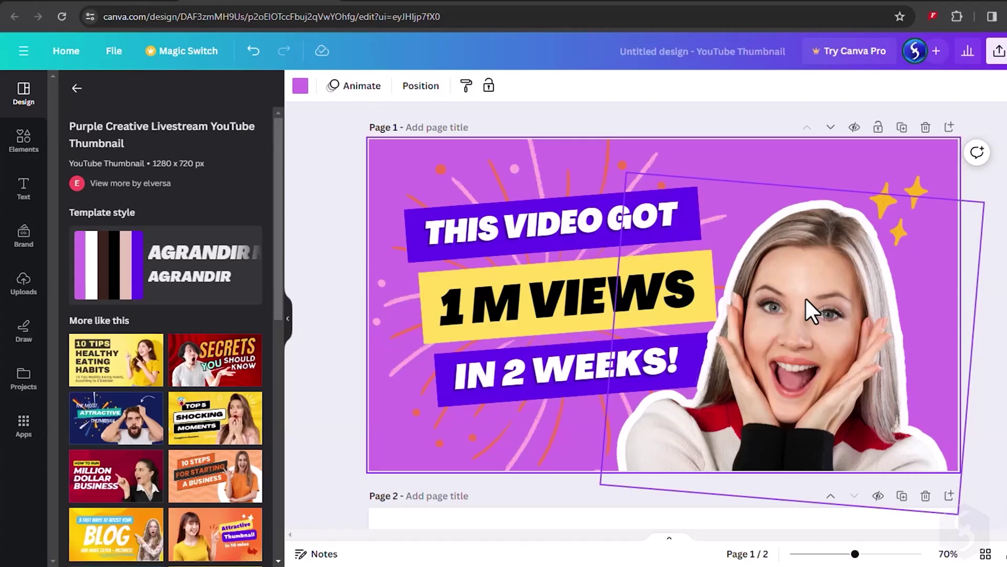
{"action": "scroll", "coordinate": [665, 211], "scroll_direction": "up", "scroll_amount": 10}
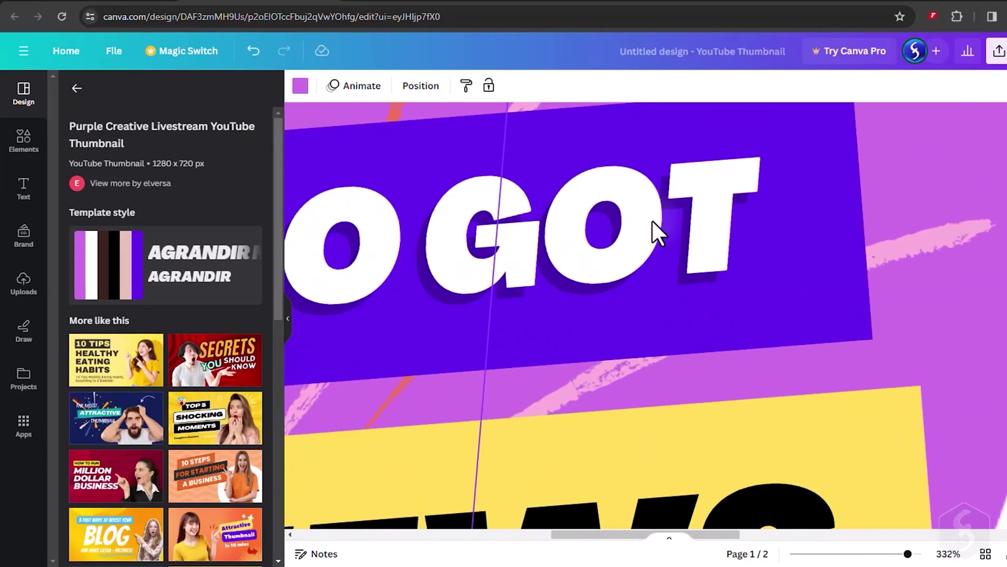
{"action": "scroll", "coordinate": [654, 220], "scroll_direction": "down", "scroll_amount": 8}
{"action": "scroll", "coordinate": [891, 236], "scroll_direction": "up", "scroll_amount": 4}
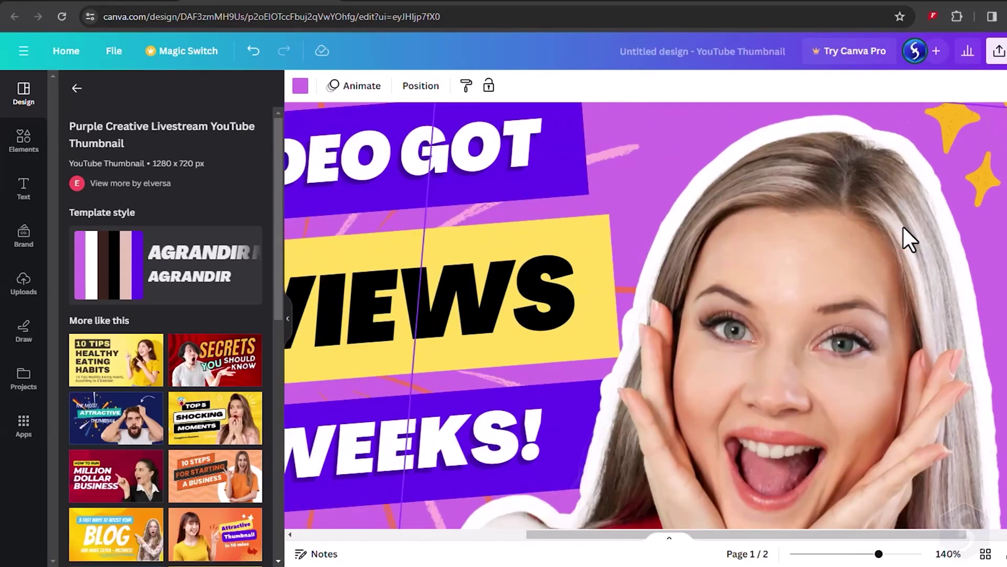
{"action": "scroll", "coordinate": [900, 229], "scroll_direction": "up", "scroll_amount": 2}
{"action": "scroll", "coordinate": [665, 314], "scroll_direction": "down", "scroll_amount": 6}
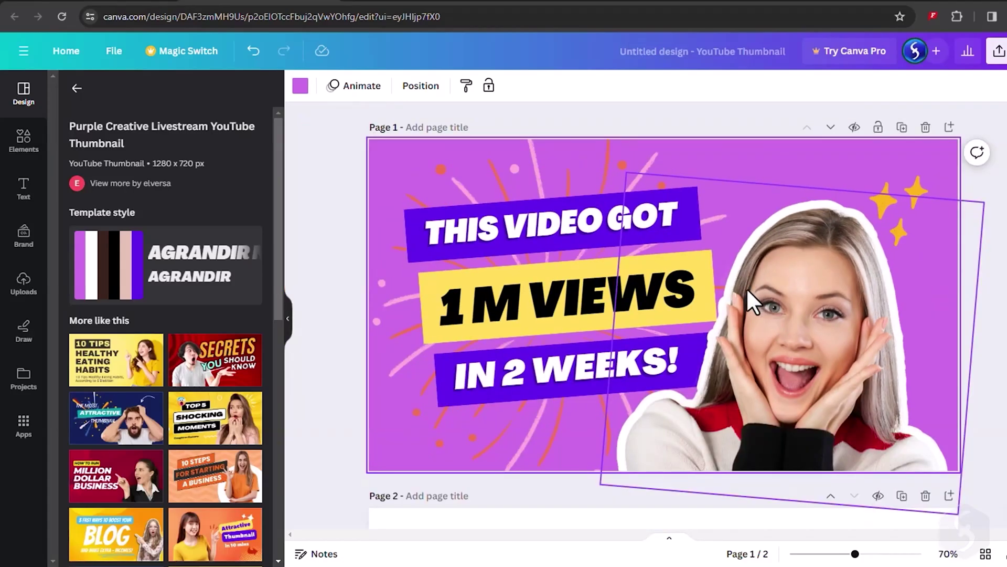
- Select the heading, photo, background, sparkles and rays, then nudge the woman's photo left
{"action": "left_click", "coordinate": [560, 223]}
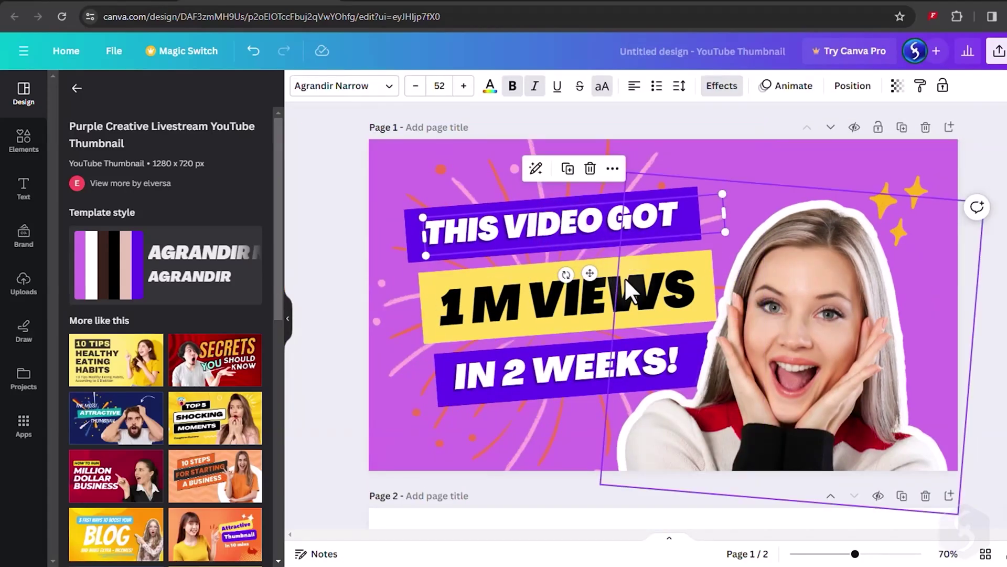
{"action": "left_click", "coordinate": [816, 300]}
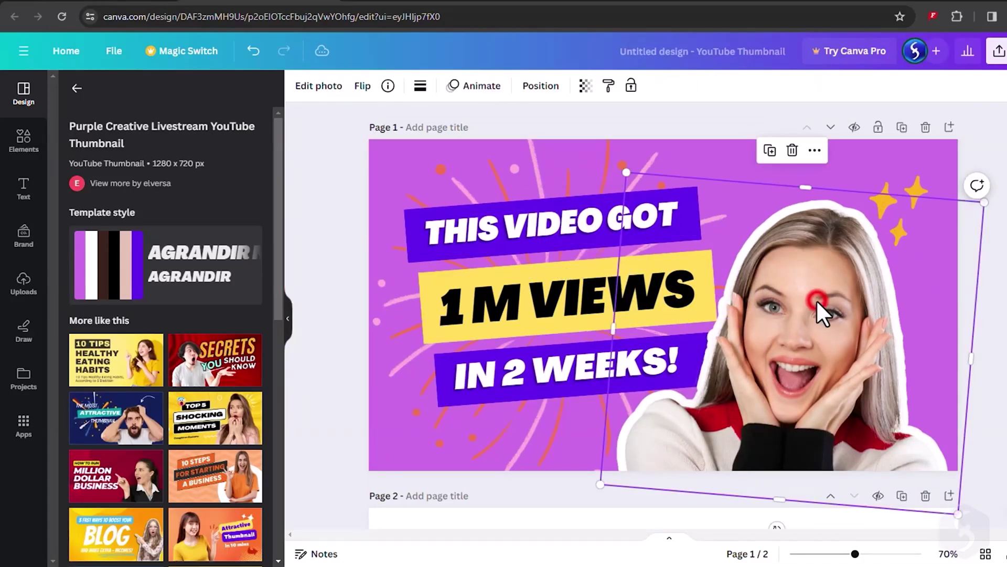
{"action": "left_click", "coordinate": [866, 169]}
{"action": "left_click", "coordinate": [917, 197]}
{"action": "left_click", "coordinate": [575, 218]}
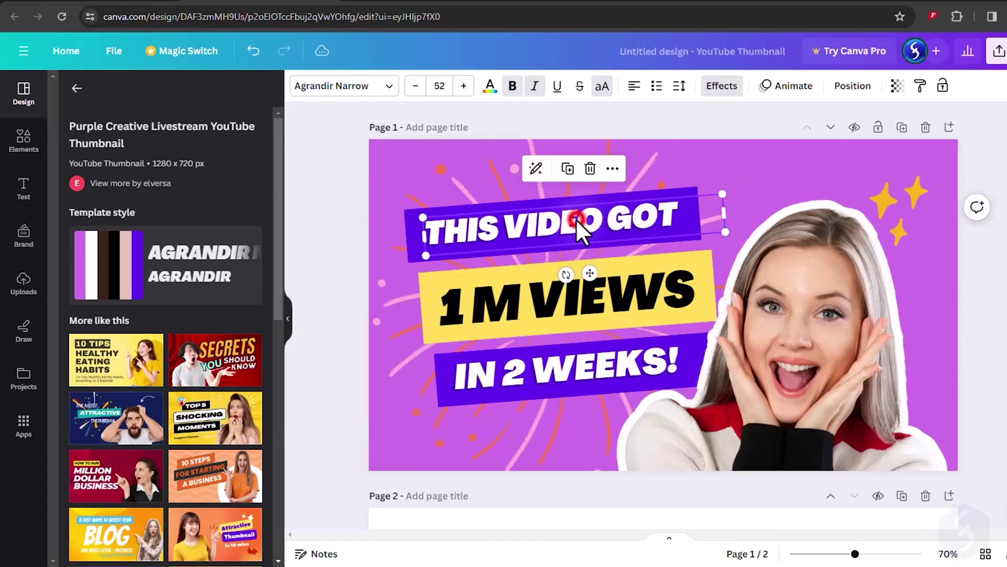
{"action": "left_click", "coordinate": [513, 168]}
{"action": "left_click", "coordinate": [437, 168]}
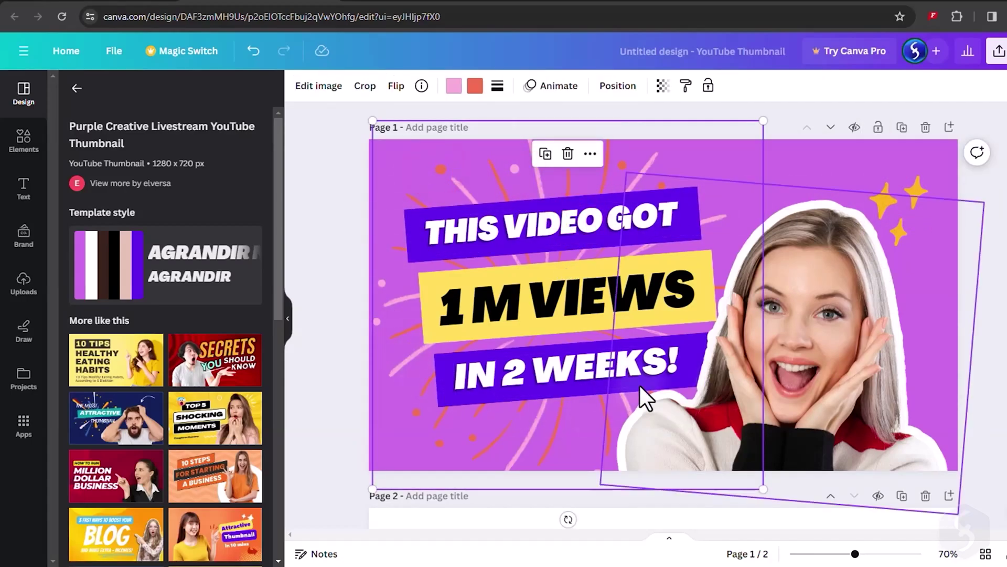
{"action": "left_click", "coordinate": [806, 346]}
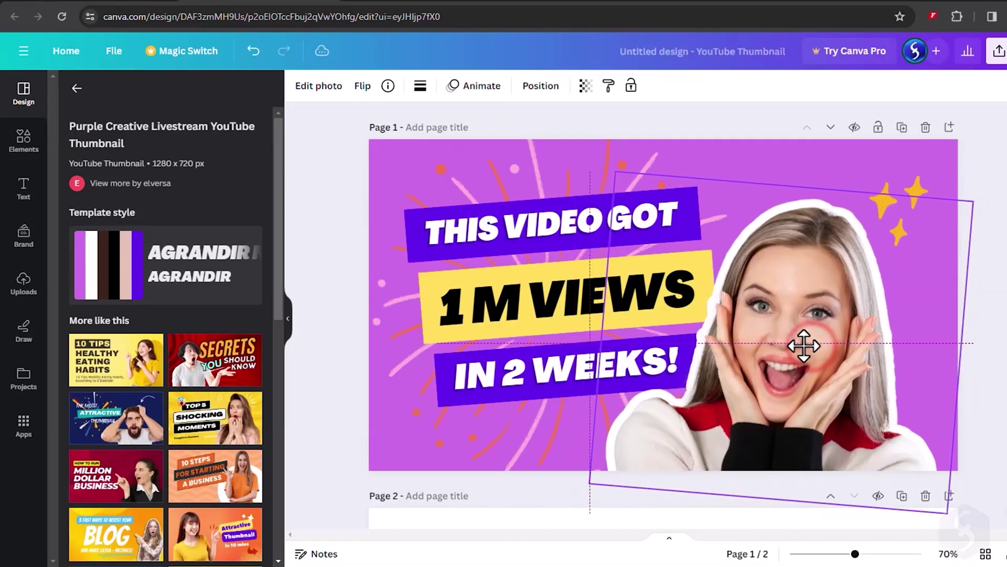
- Apply the yellow Create Thumbnail template, then add an arrow line and a SUBSCRIBE graphic placed lower right
{"action": "left_click", "coordinate": [233, 369]}
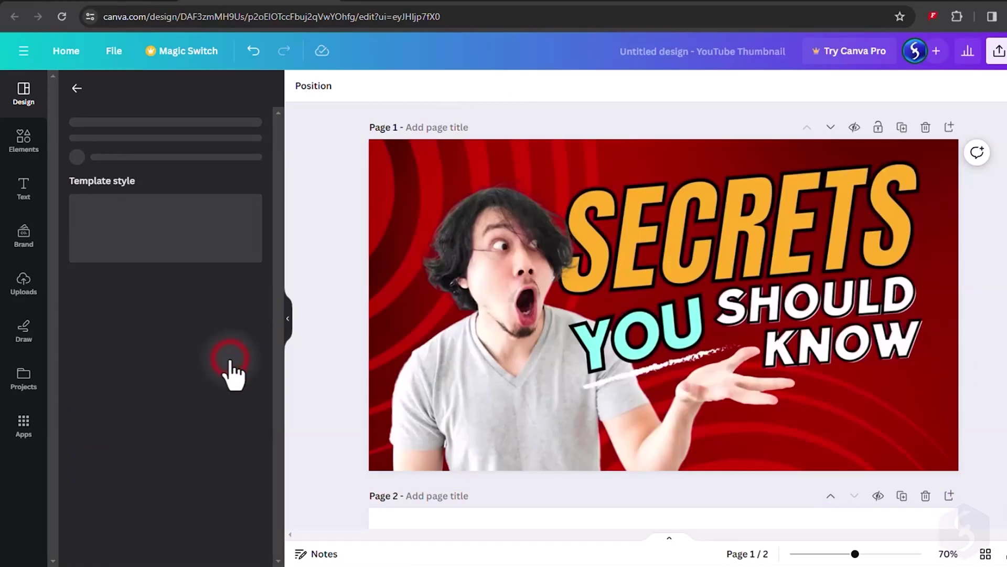
{"action": "scroll", "coordinate": [225, 393], "scroll_direction": "down", "scroll_amount": 2}
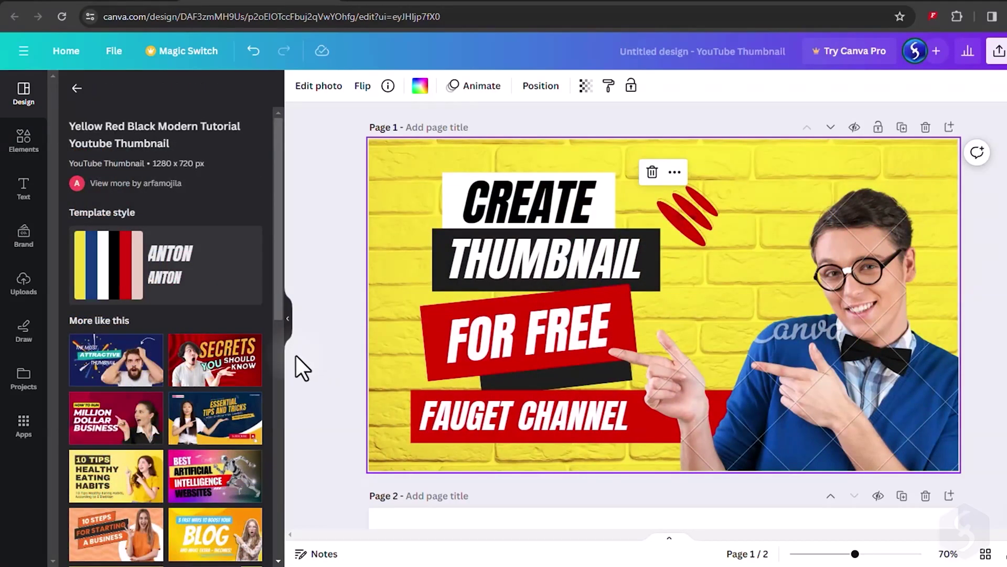
{"action": "left_click", "coordinate": [21, 139]}
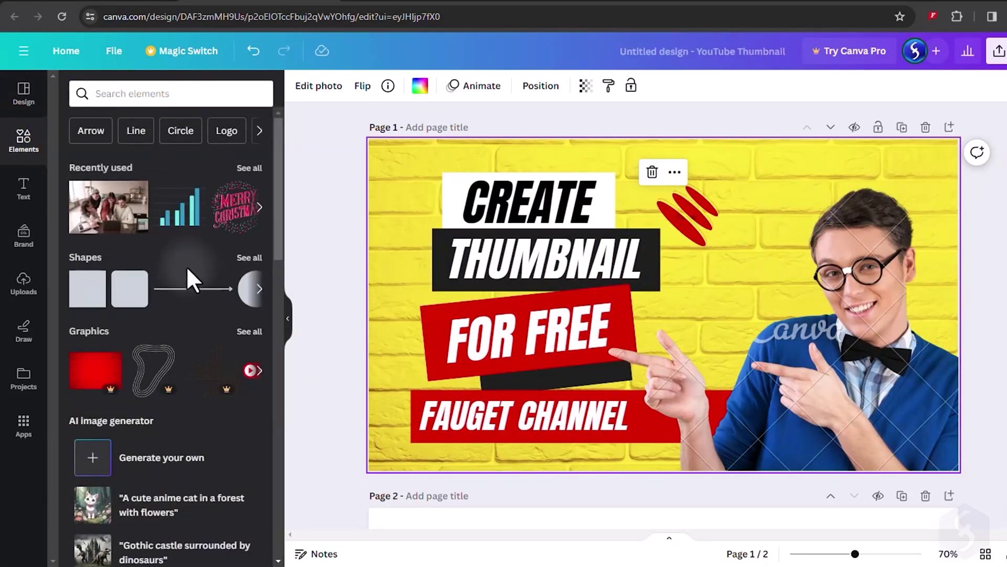
{"action": "left_click", "coordinate": [212, 291]}
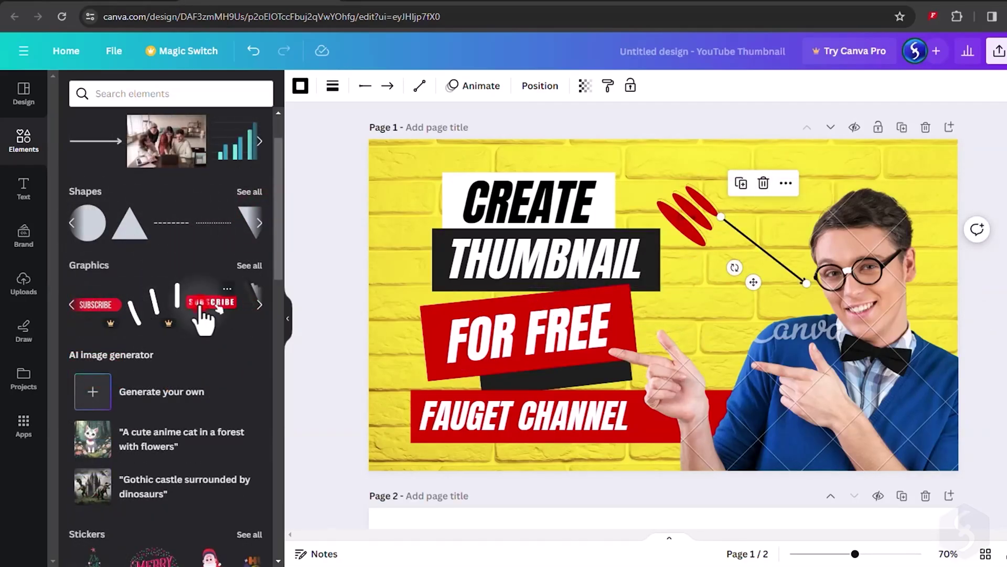
{"action": "left_click", "coordinate": [202, 314]}
{"action": "left_click_drag", "start_coordinate": [794, 306], "coordinate": [836, 390]}
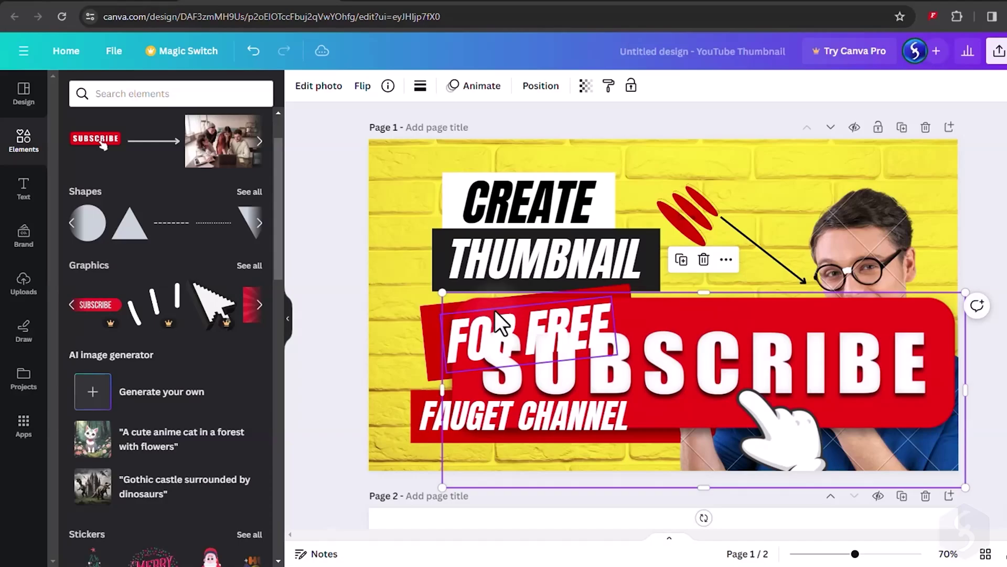
- Shrink the SUBSCRIBE graphic into the bottom-right corner and generate AI cat images with Magic Media
{"action": "left_click_drag", "start_coordinate": [438, 292], "coordinate": [677, 381]}
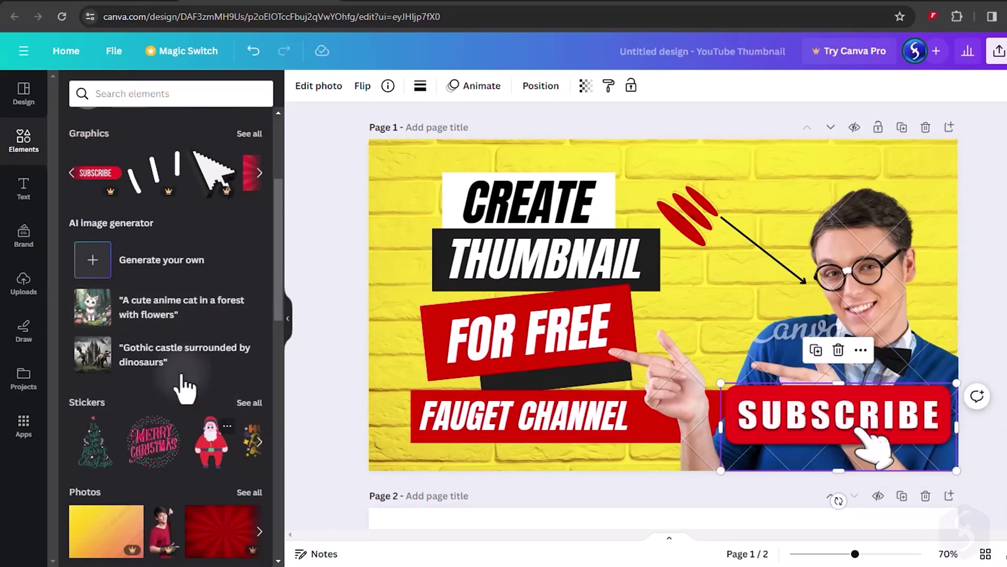
{"action": "left_click", "coordinate": [173, 262]}
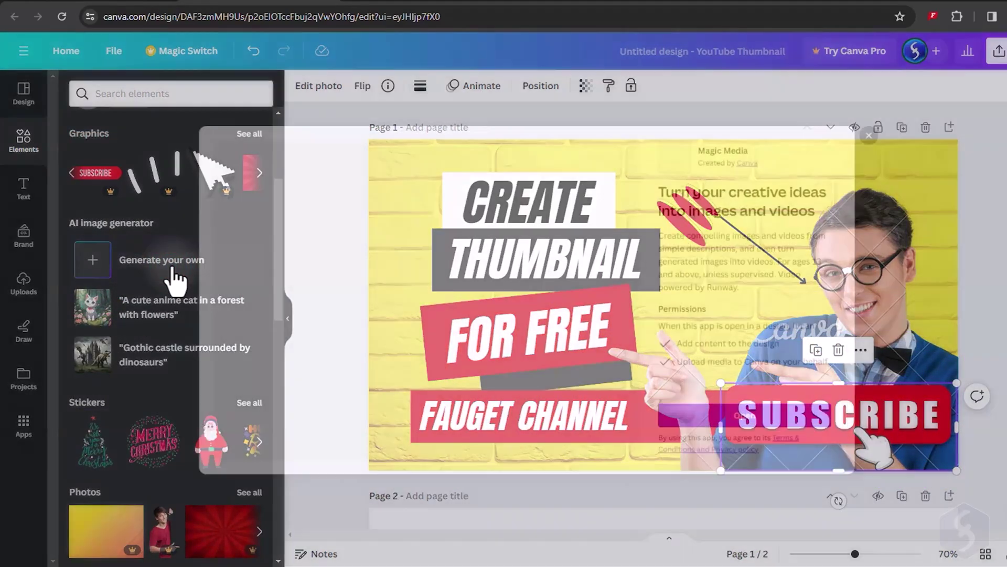
{"action": "left_click", "coordinate": [771, 429]}
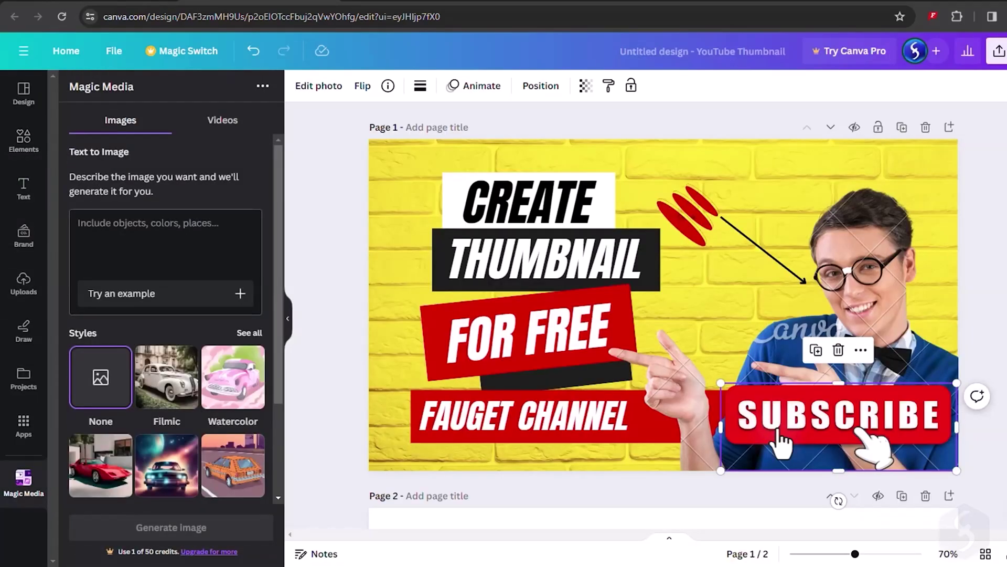
{"action": "left_click", "coordinate": [149, 231]}
{"action": "type", "text": "A cat pointing to the left with"}
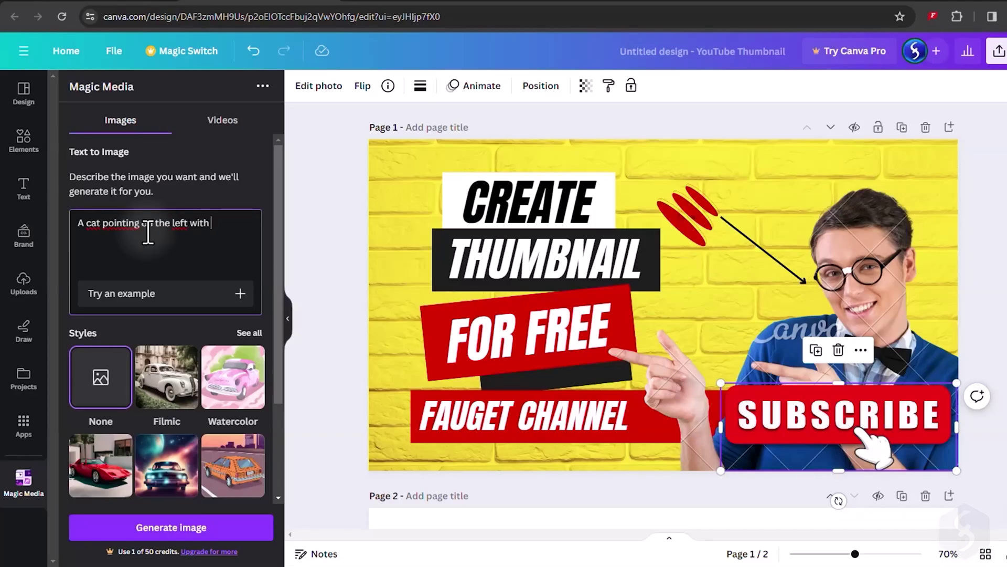
{"action": "scroll", "coordinate": [238, 283], "scroll_direction": "down", "scroll_amount": 3}
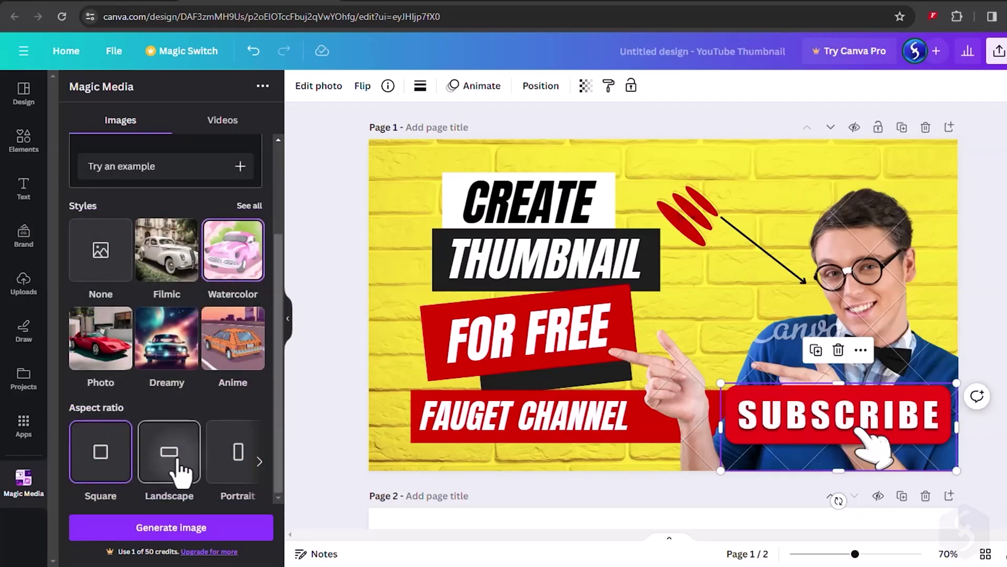
{"action": "left_click", "coordinate": [215, 528]}
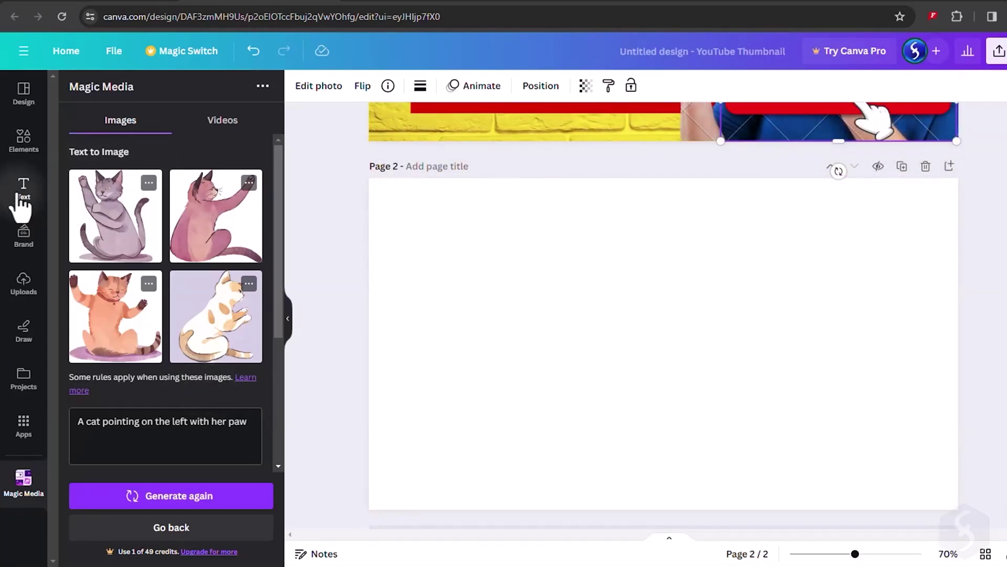
- Add a heading and a body text line to Page 2, then select the body text
{"action": "left_click", "coordinate": [23, 195]}
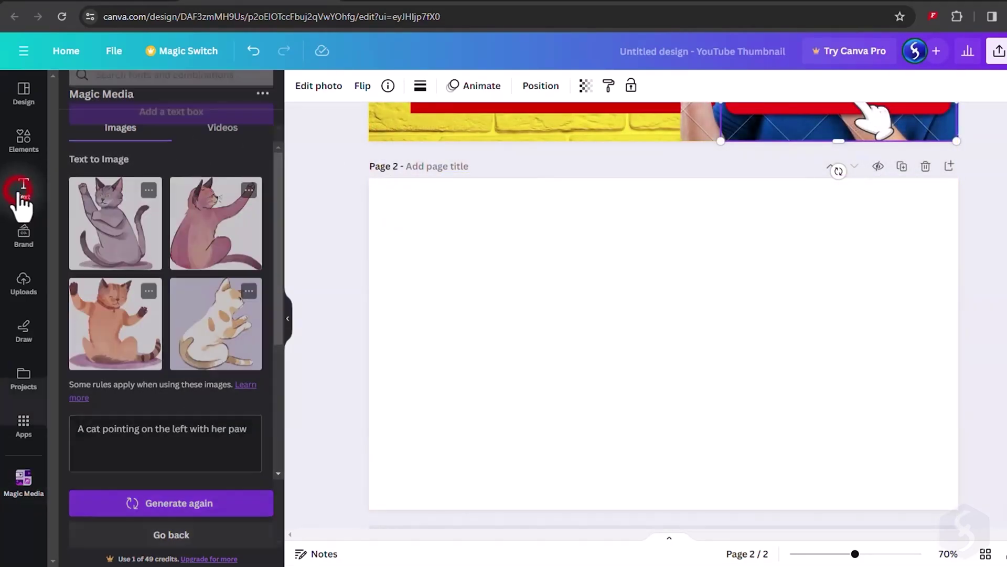
{"action": "left_click", "coordinate": [202, 266]}
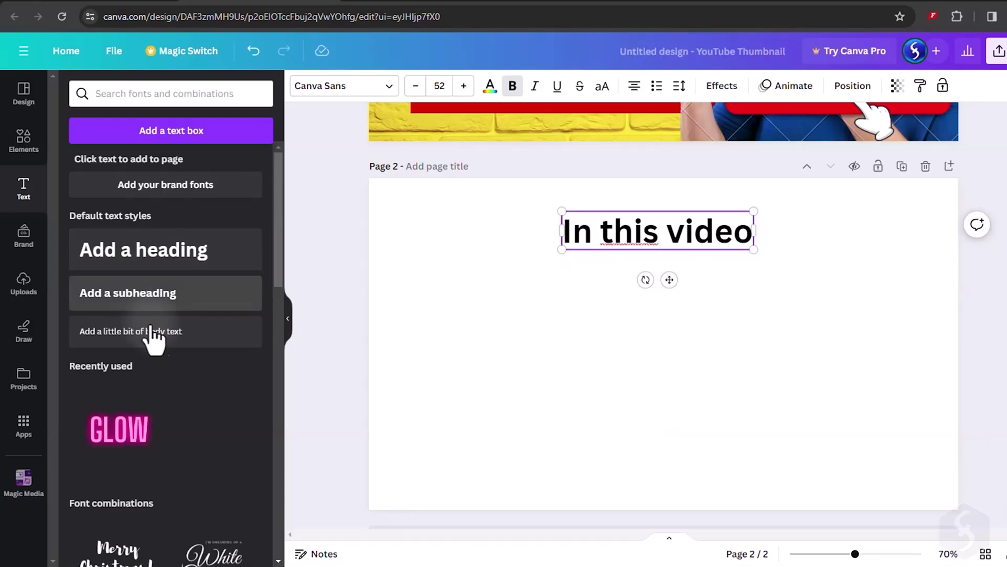
{"action": "left_click", "coordinate": [157, 339]}
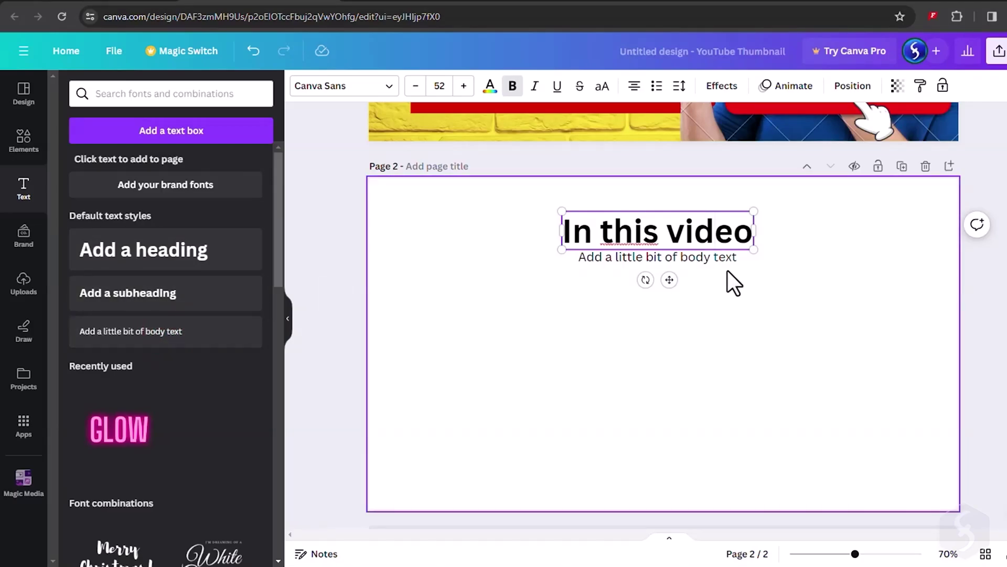
{"action": "left_click", "coordinate": [713, 258]}
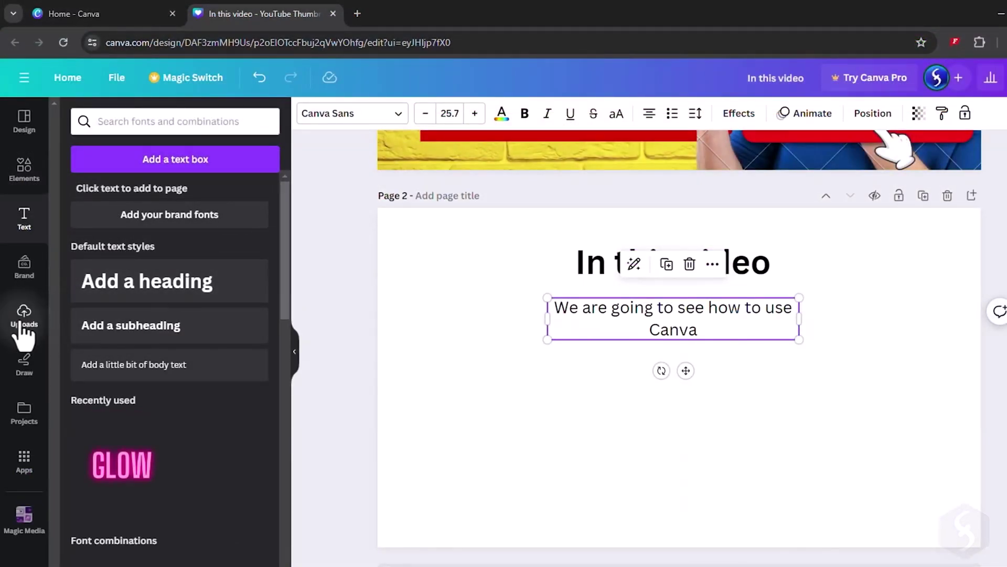
- Upload three media files and set the cloud video as Page 2's background
{"action": "left_click", "coordinate": [23, 291]}
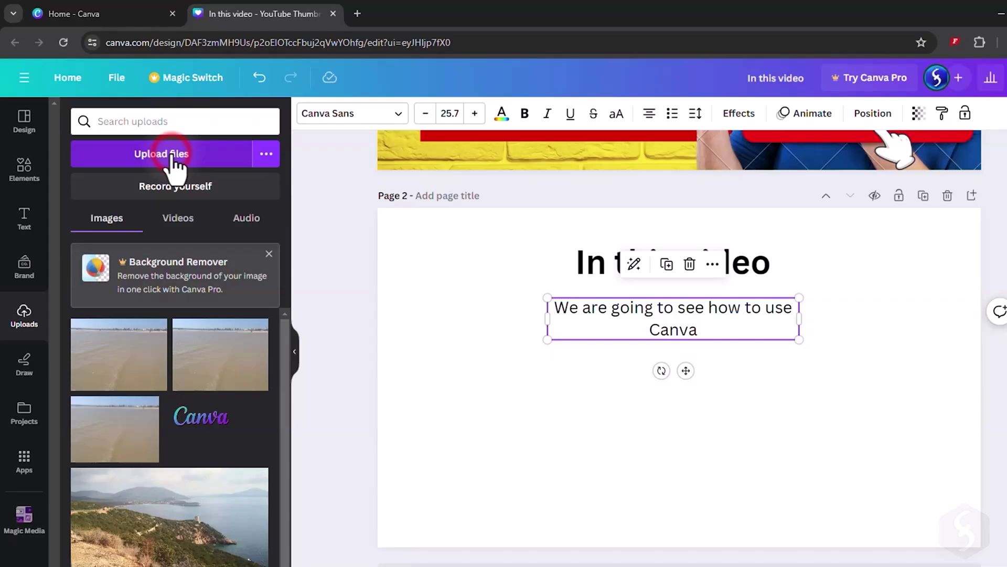
{"action": "left_click", "coordinate": [173, 155]}
{"action": "left_click", "coordinate": [93, 149]}
{"action": "left_click", "coordinate": [168, 139], "text": "ctrl"}
{"action": "left_click", "coordinate": [247, 139], "text": "ctrl"}
{"action": "left_click", "coordinate": [433, 299]}
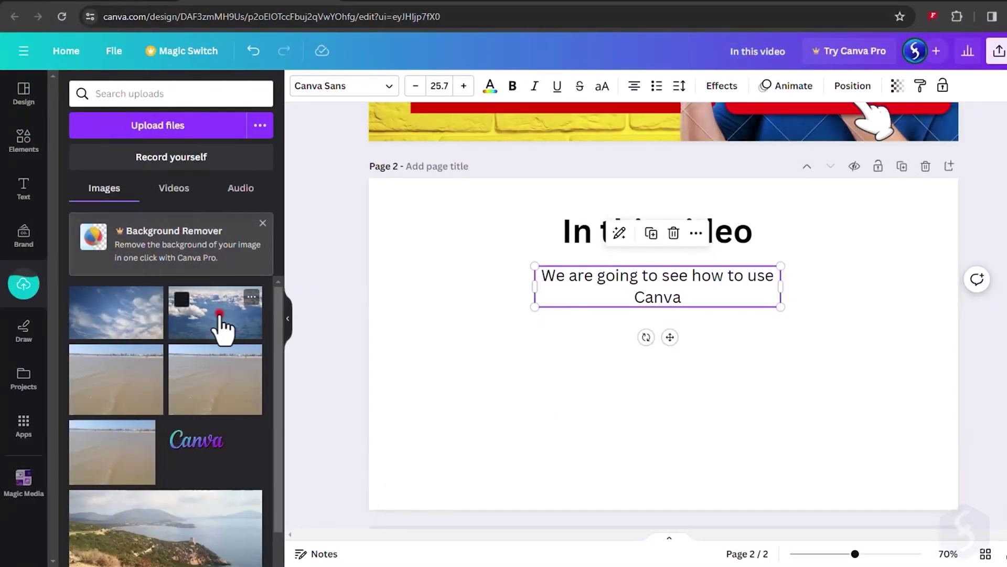
{"action": "left_click_drag", "start_coordinate": [220, 330], "coordinate": [493, 263]}
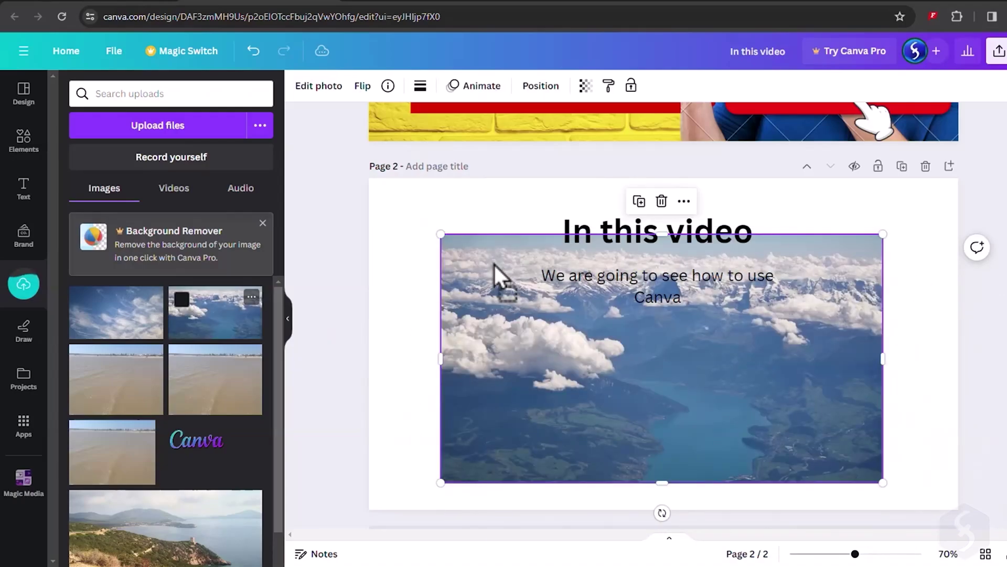
{"action": "key", "text": "ctrl+z"}
{"action": "left_click", "coordinate": [173, 188]}
{"action": "left_click_drag", "start_coordinate": [117, 246], "coordinate": [640, 455]}
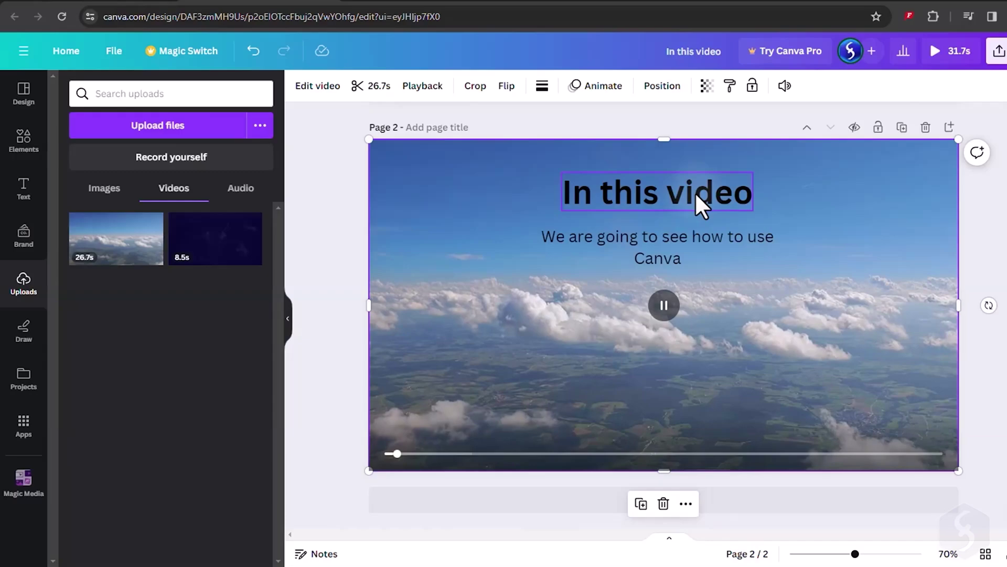
- Pause the video and pick the red marker from the Draw tools
{"action": "left_click", "coordinate": [664, 304]}
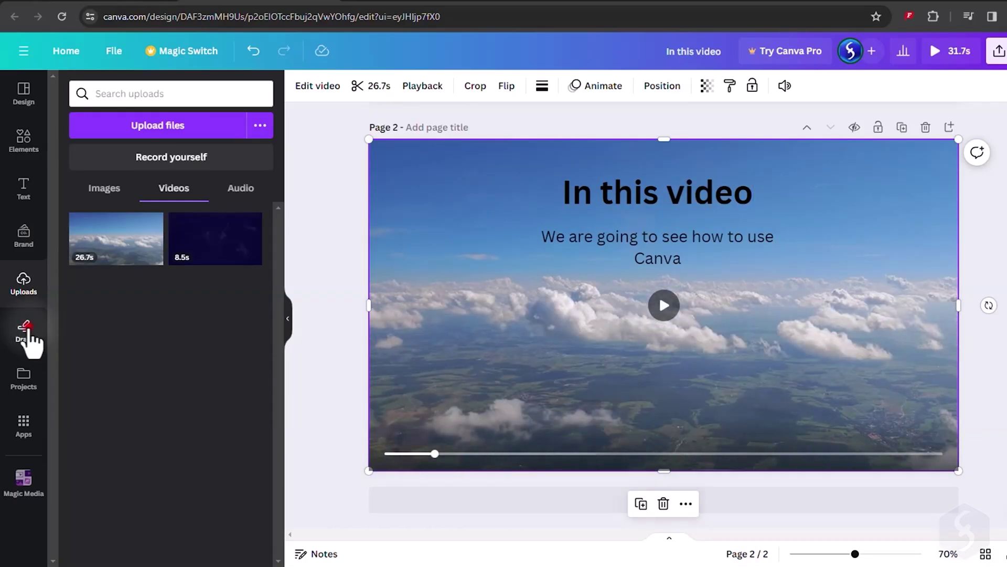
{"action": "left_click", "coordinate": [25, 330]}
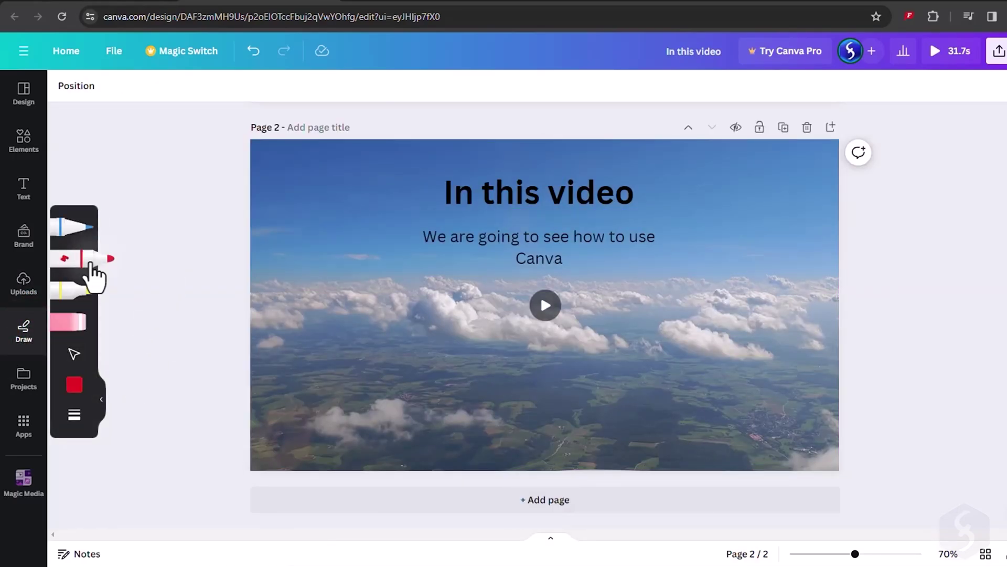
{"action": "left_click", "coordinate": [87, 259]}
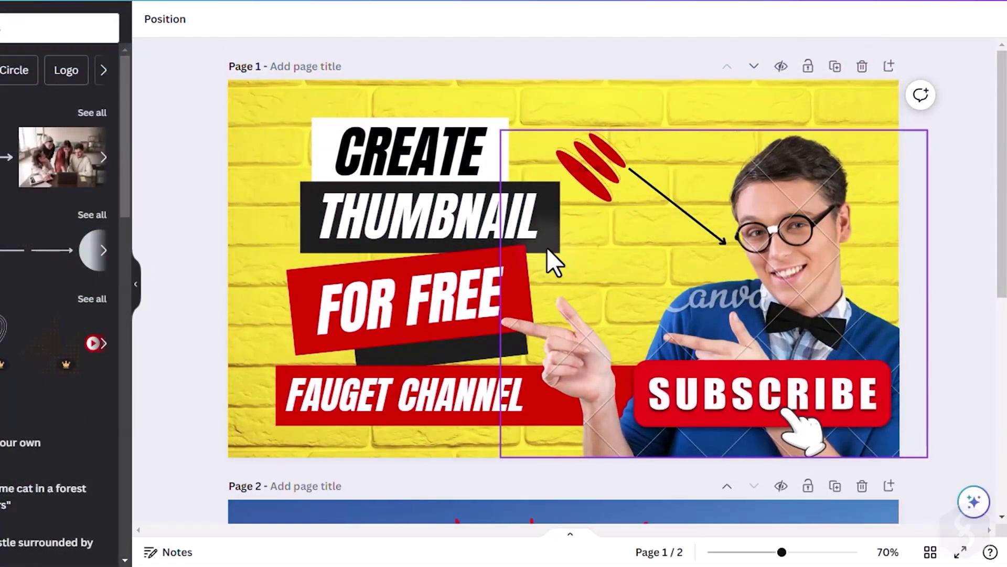
- Delete the red stroke graphic from the thumbnail
{"action": "left_click", "coordinate": [472, 153]}
{"action": "left_click", "coordinate": [588, 189]}
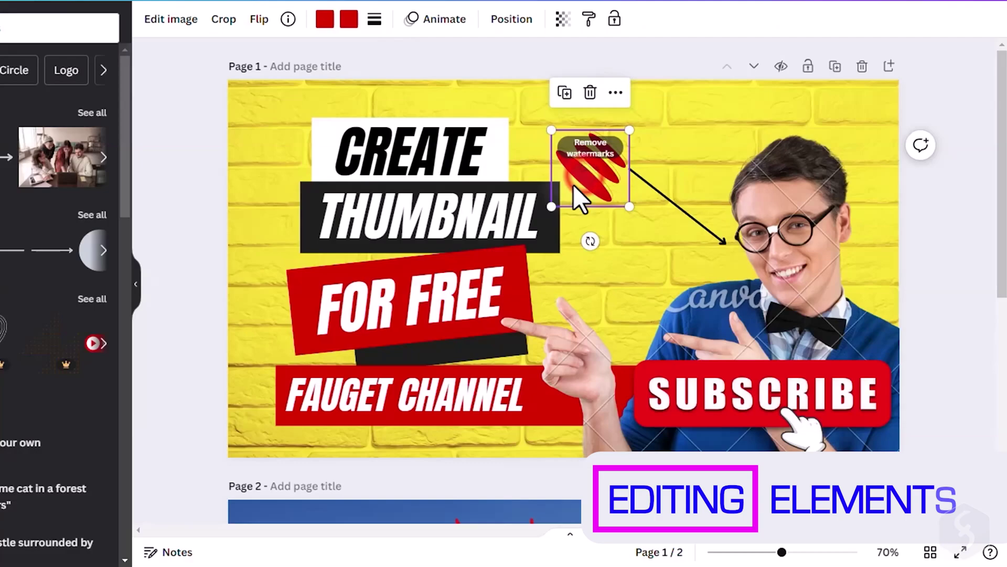
{"action": "left_click", "coordinate": [482, 268]}
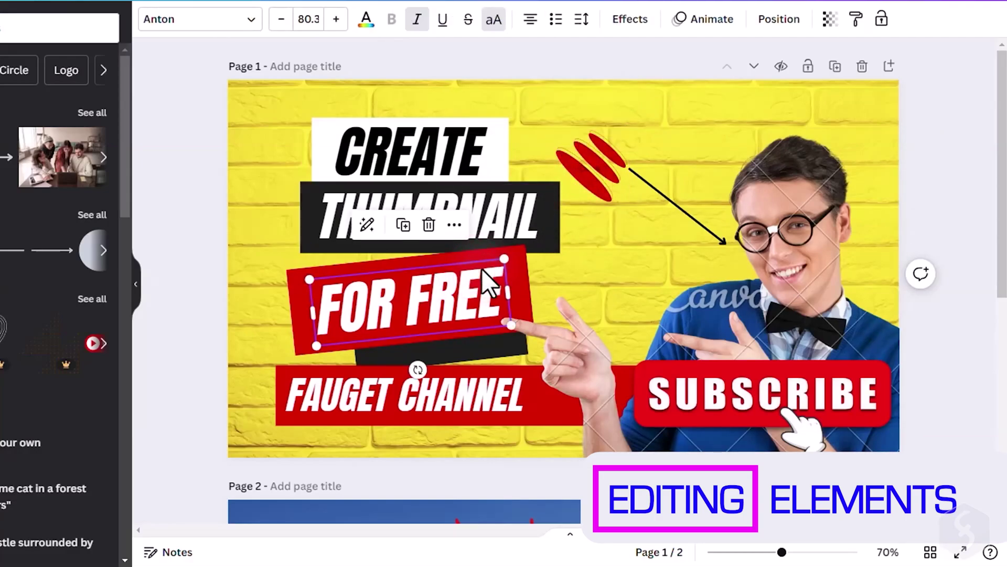
{"action": "left_click", "coordinate": [607, 178]}
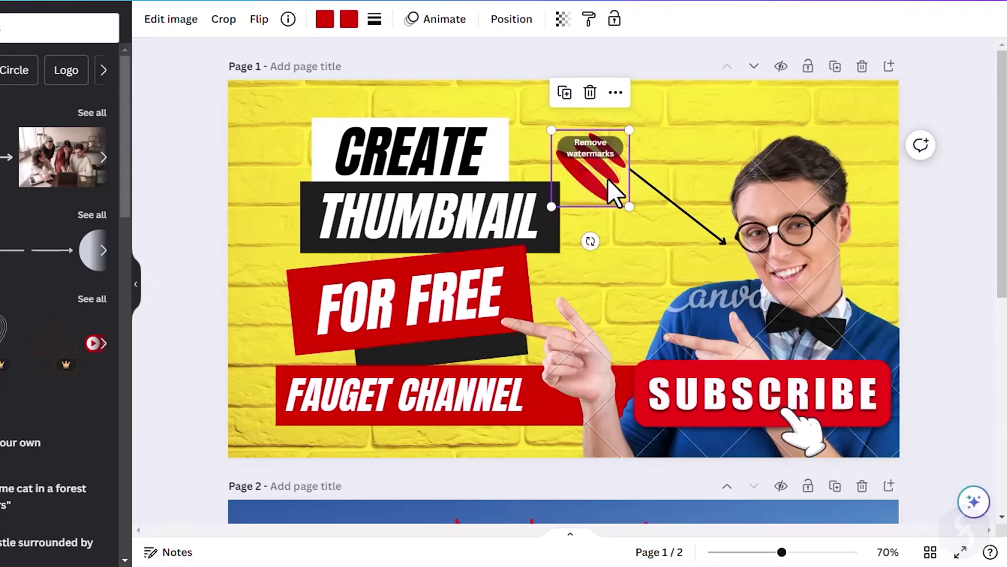
{"action": "right_click", "coordinate": [608, 179]}
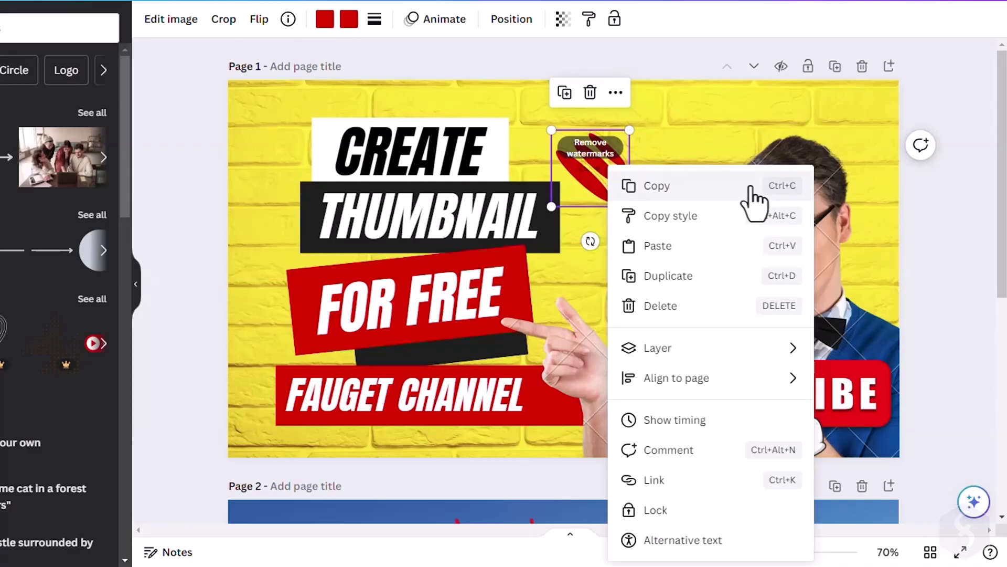
{"action": "left_click", "coordinate": [677, 234]}
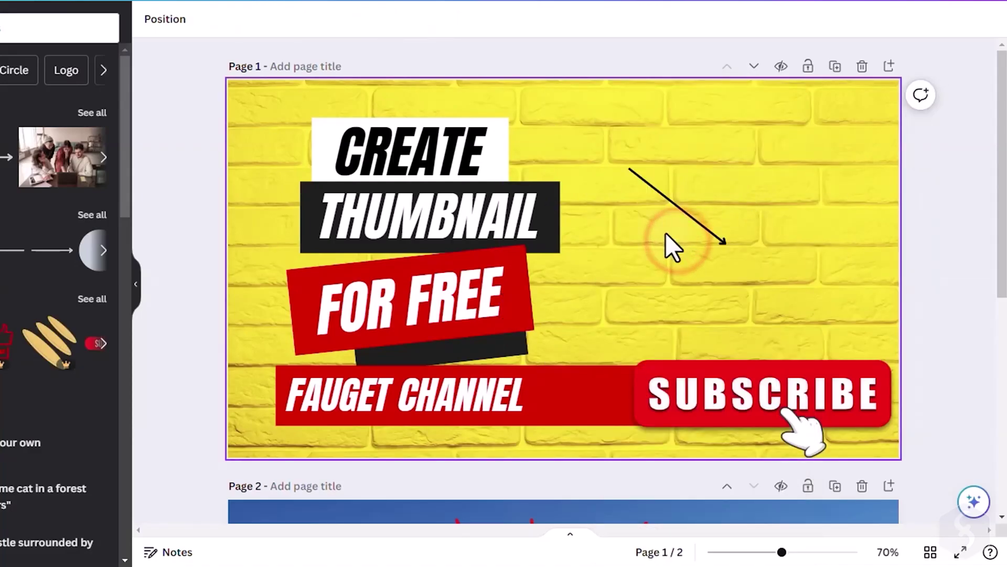
- Bring the red bar behind FAUGET CHANNEL to the front and move SUBSCRIBE above it
{"action": "left_click", "coordinate": [556, 398]}
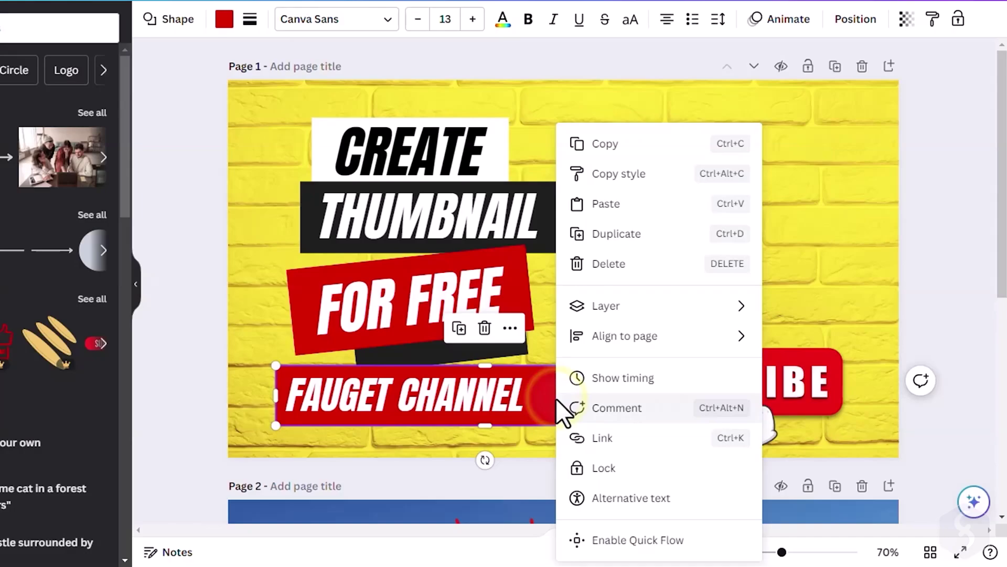
{"action": "mouse_move", "coordinate": [679, 322]}
{"action": "left_click", "coordinate": [849, 332]}
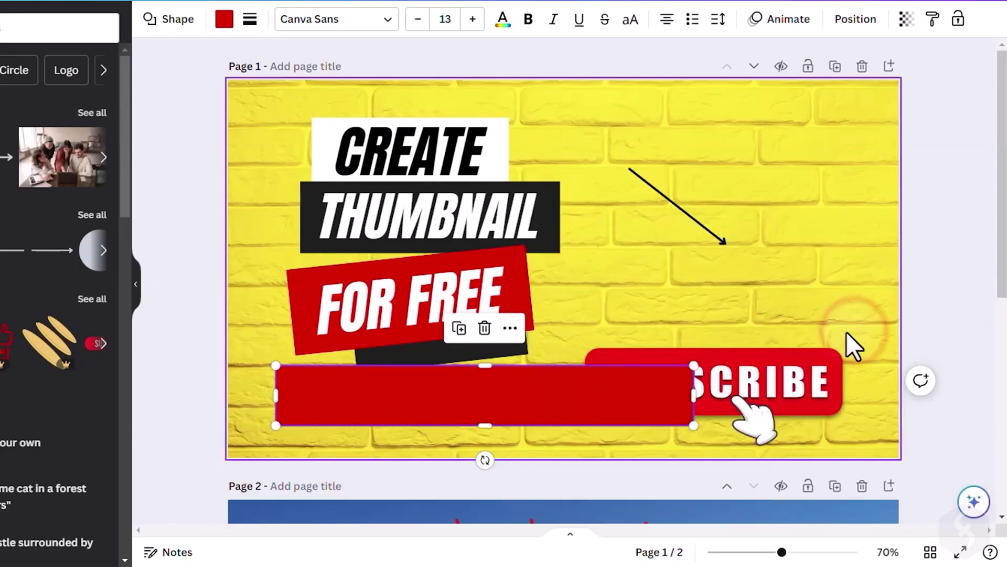
{"action": "left_click_drag", "start_coordinate": [739, 385], "coordinate": [755, 283]}
{"action": "right_click", "coordinate": [808, 283]}
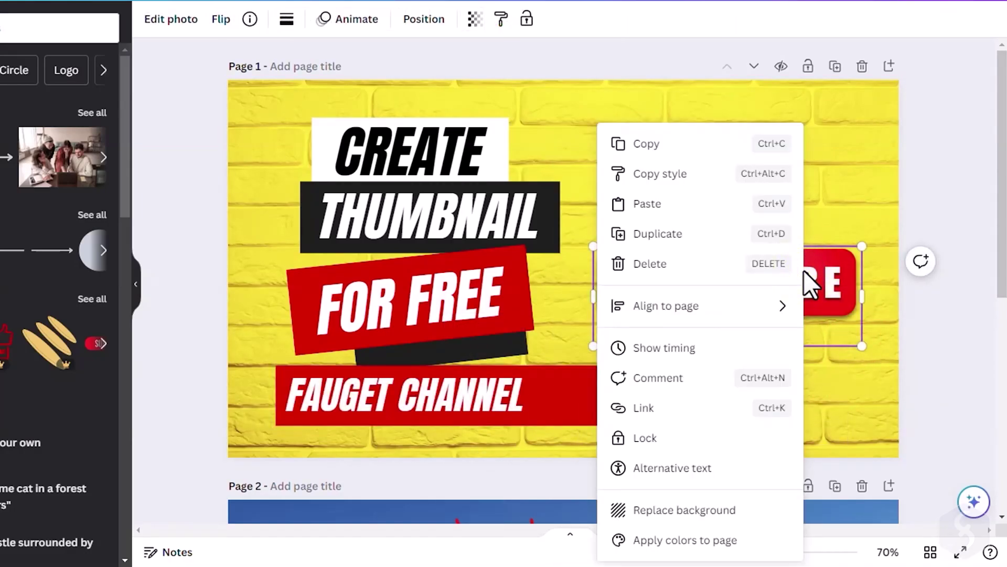
{"action": "left_click", "coordinate": [662, 409]}
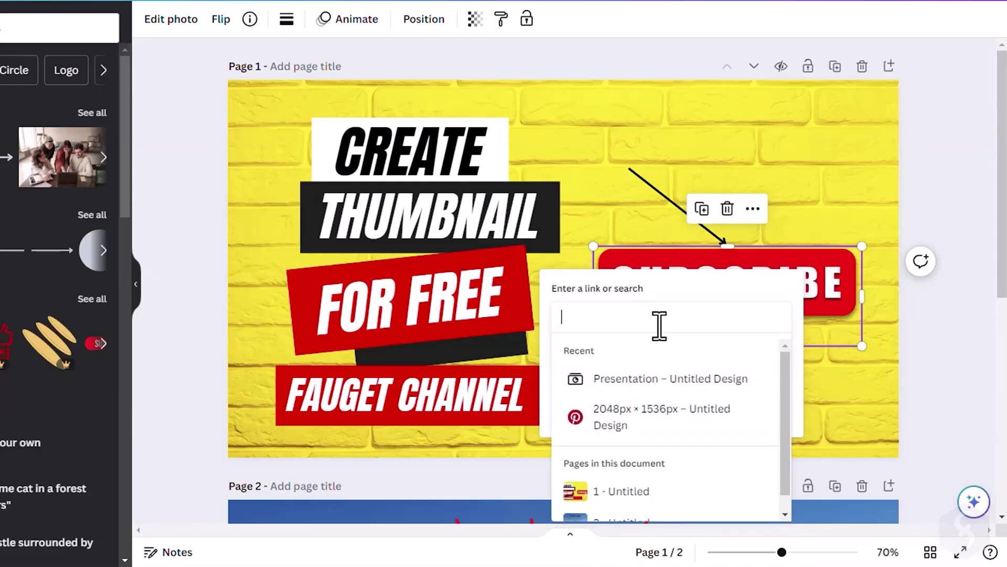
{"action": "type", "text": "www.google.com"}
{"action": "key", "text": "Return"}
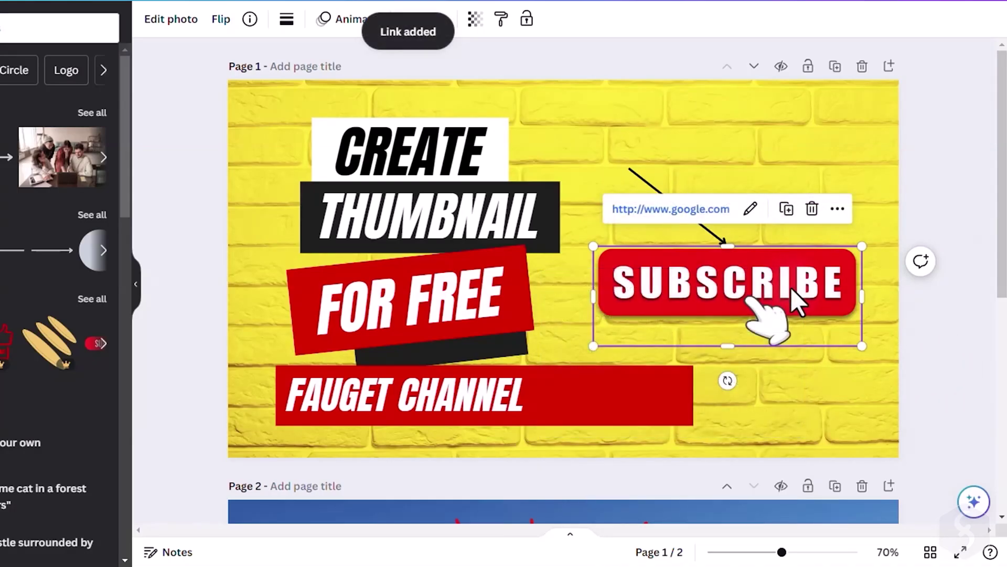
- Move and enlarge the SUBSCRIBE button beside FOR FREE, undoing the accidental tilt
{"action": "mouse_move", "coordinate": [769, 270]}
{"action": "left_mouse_down"}
{"action": "mouse_move", "coordinate": [712, 241]}
{"action": "mouse_move", "coordinate": [649, 115]}
{"action": "mouse_move", "coordinate": [627, 283]}
{"action": "mouse_move", "coordinate": [724, 251]}
{"action": "mouse_move", "coordinate": [766, 283]}
{"action": "left_mouse_up"}
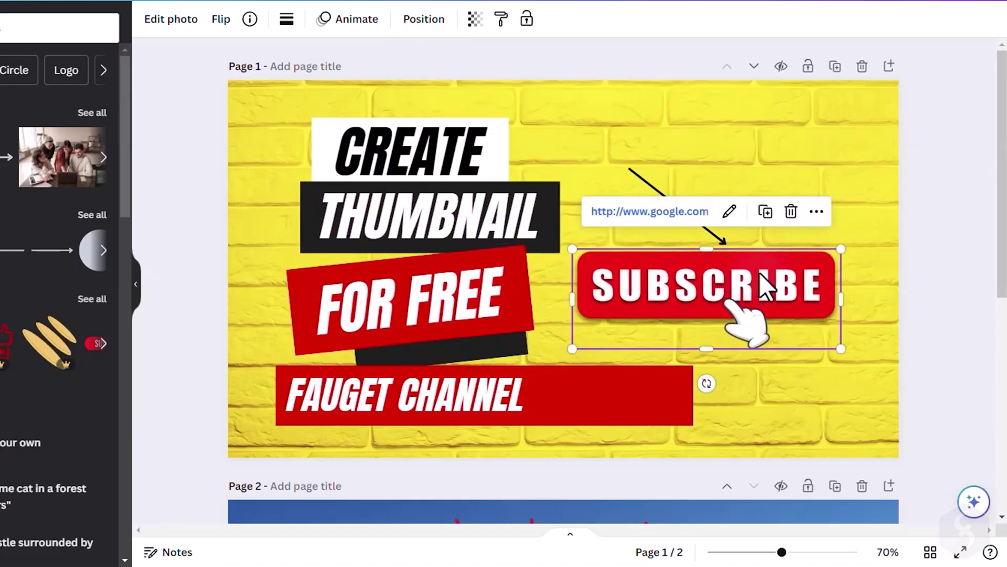
{"action": "mouse_move", "coordinate": [841, 249]}
{"action": "left_mouse_down"}
{"action": "mouse_move", "coordinate": [897, 209]}
{"action": "mouse_move", "coordinate": [823, 231]}
{"action": "mouse_move", "coordinate": [803, 251]}
{"action": "mouse_move", "coordinate": [848, 247]}
{"action": "left_mouse_up"}
{"action": "left_click_drag", "start_coordinate": [708, 382], "coordinate": [660, 369]}
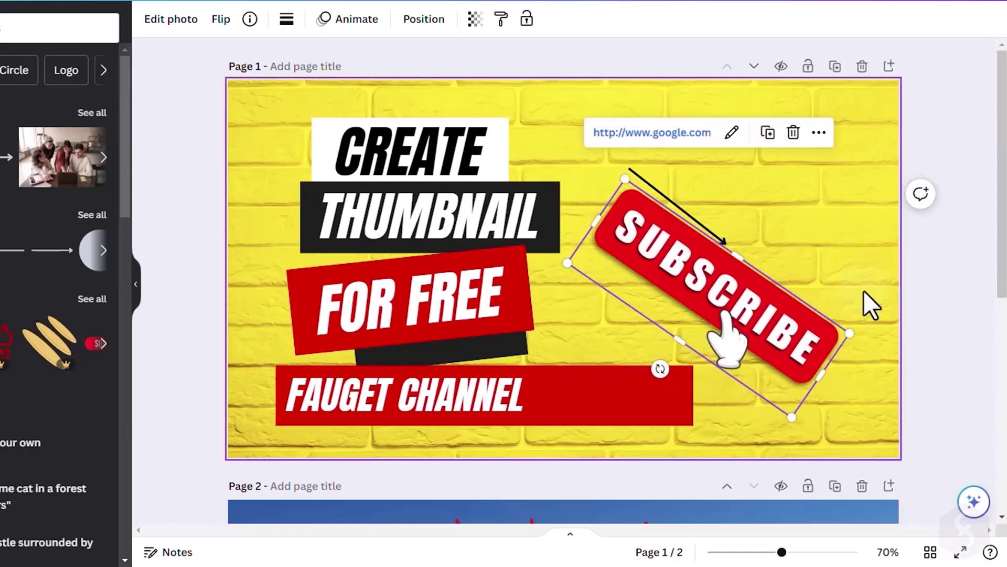
{"action": "key", "text": "ctrl+z"}
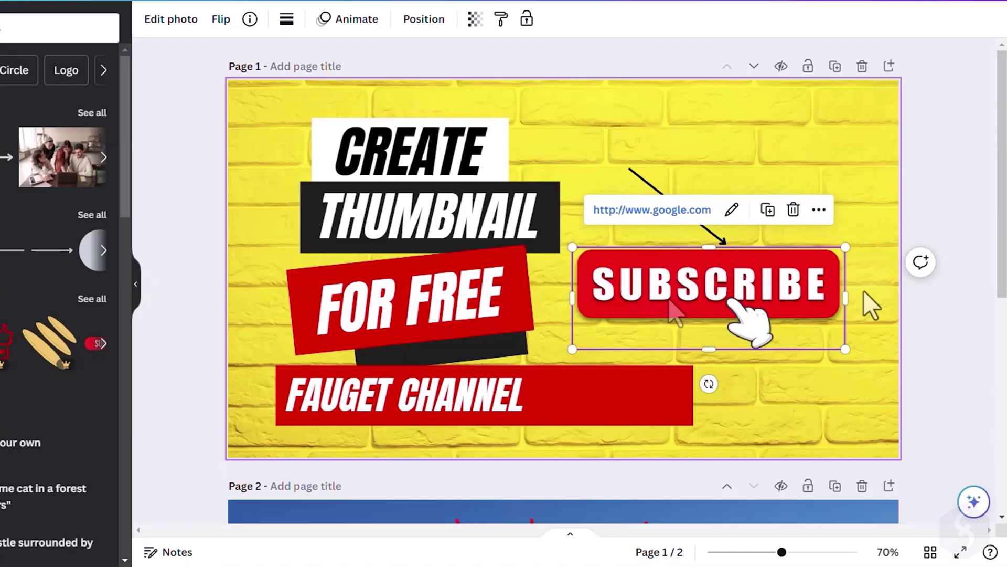
- Replace the FAUGET CHANNEL text with CLICK HERE
{"action": "left_click", "coordinate": [423, 395]}
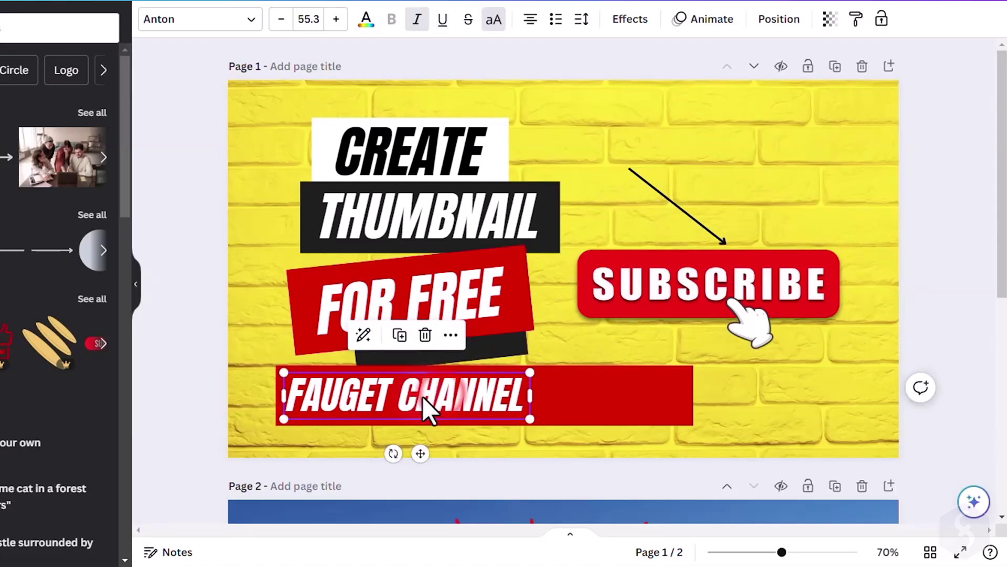
{"action": "double_click", "coordinate": [481, 394]}
{"action": "type", "text": "CLICK HERE"}
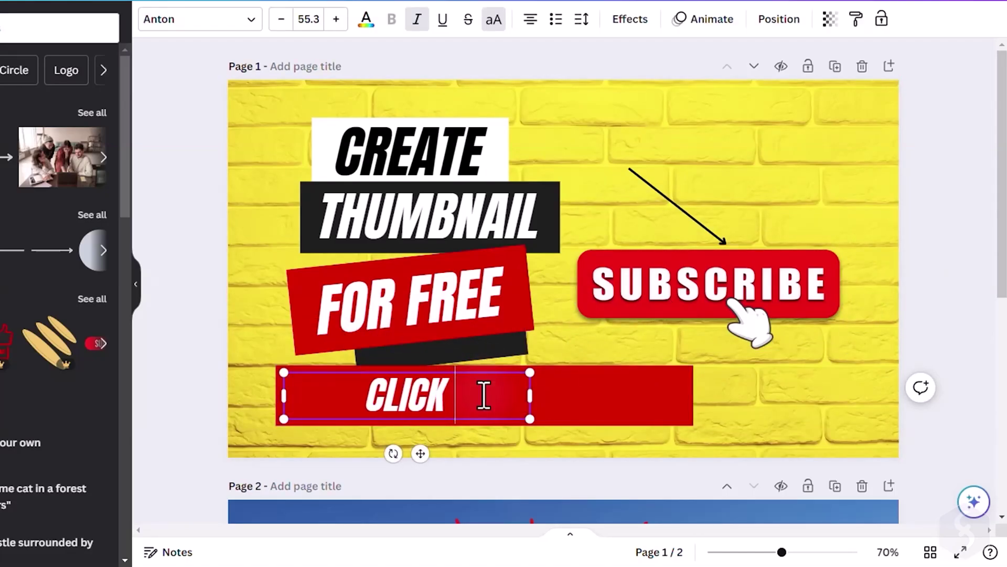
- Drag the red bar's right edge to refit it behind CLICK HERE
{"action": "left_click", "coordinate": [555, 400]}
{"action": "left_click", "coordinate": [464, 403]}
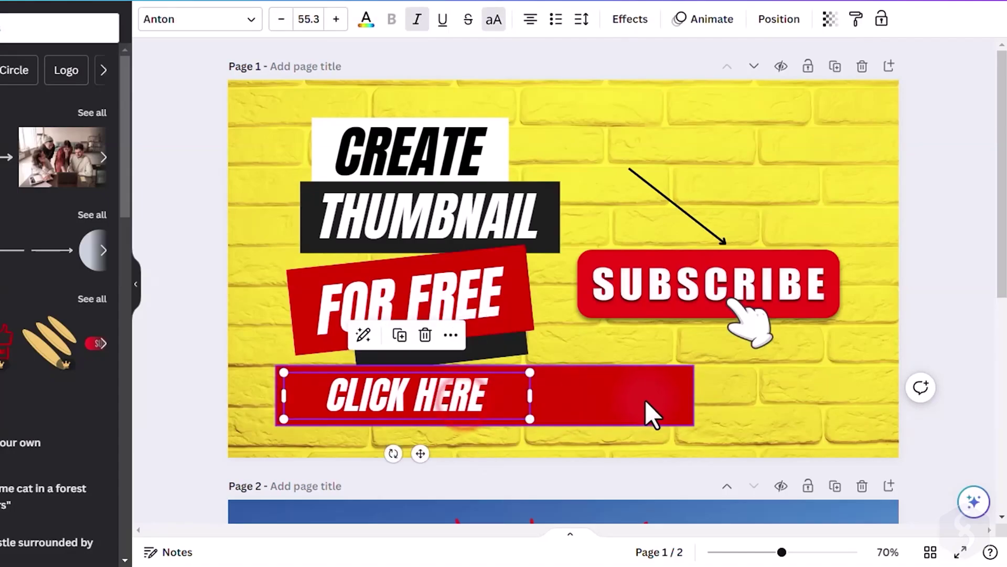
{"action": "left_click", "coordinate": [647, 412]}
{"action": "left_click_drag", "start_coordinate": [695, 397], "coordinate": [534, 399]}
- Select each Page 1 element in turn: CLICK HERE, CREATE box, brick photo, arrow, SUBSCRIBE, THUMBNAIL
{"action": "left_click", "coordinate": [407, 394]}
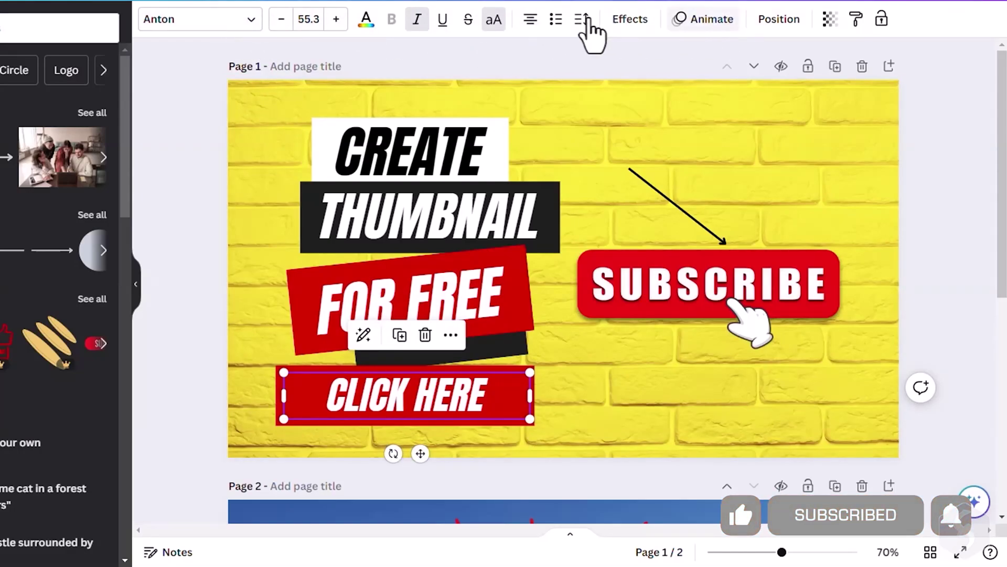
{"action": "left_click", "coordinate": [500, 139]}
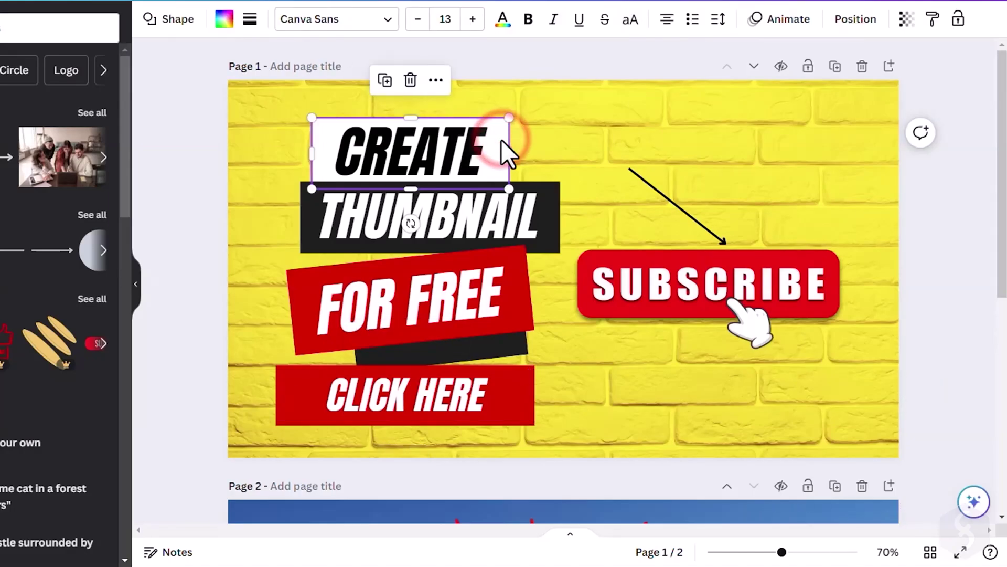
{"action": "left_click", "coordinate": [584, 140]}
{"action": "left_click", "coordinate": [679, 206]}
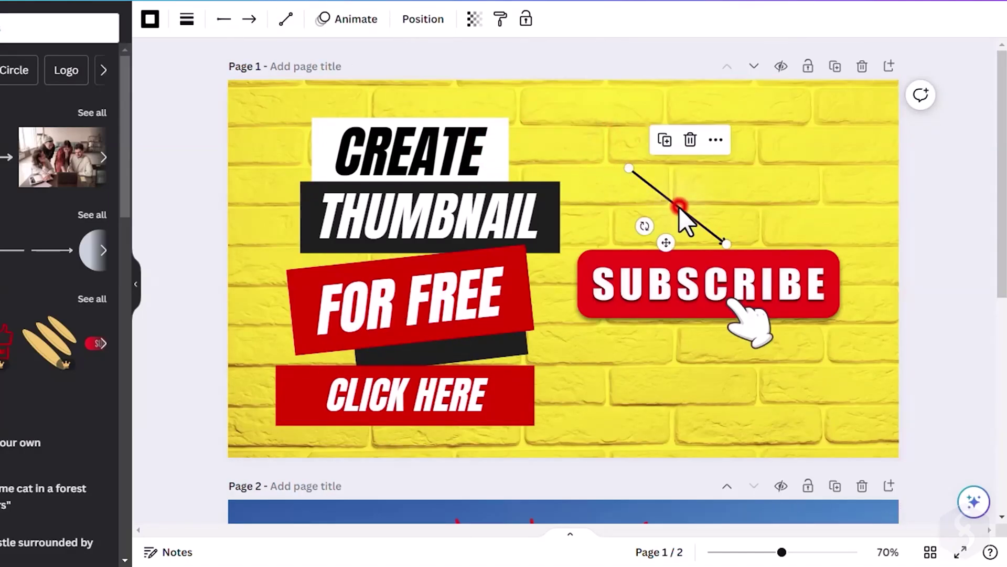
{"action": "left_click", "coordinate": [780, 288]}
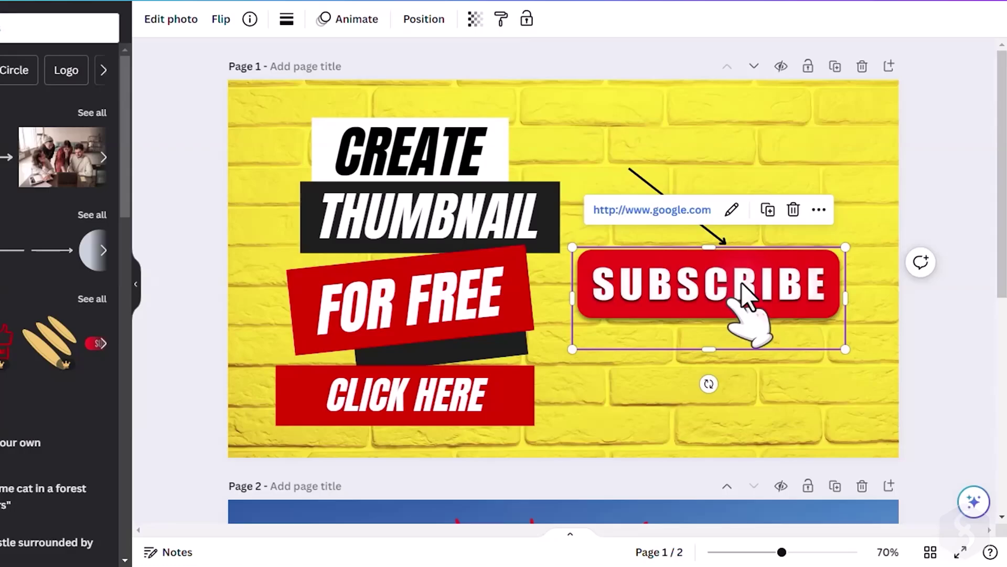
{"action": "left_click", "coordinate": [507, 213]}
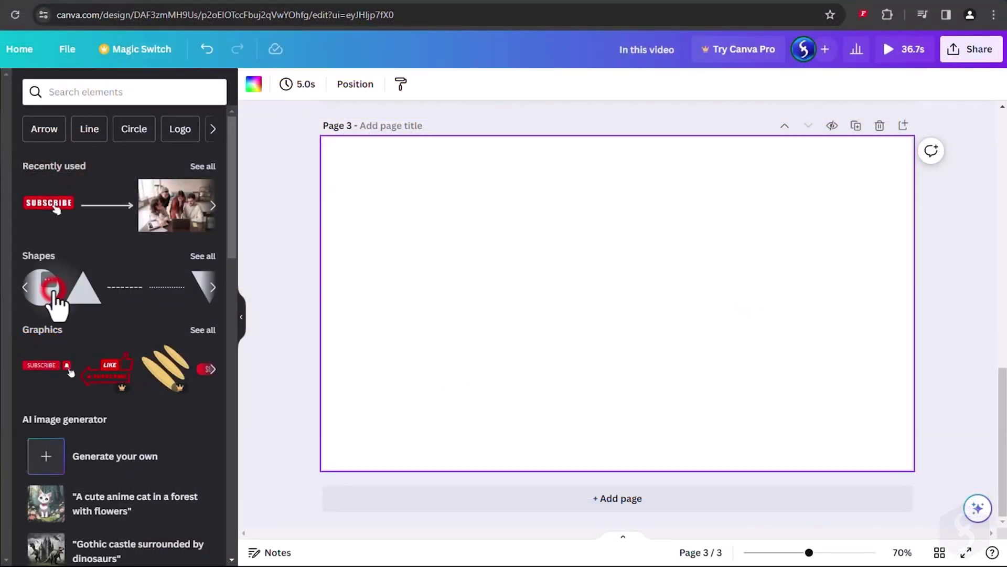
- Add a circle to Page 3 and fill it dark brown
{"action": "left_click", "coordinate": [51, 289]}
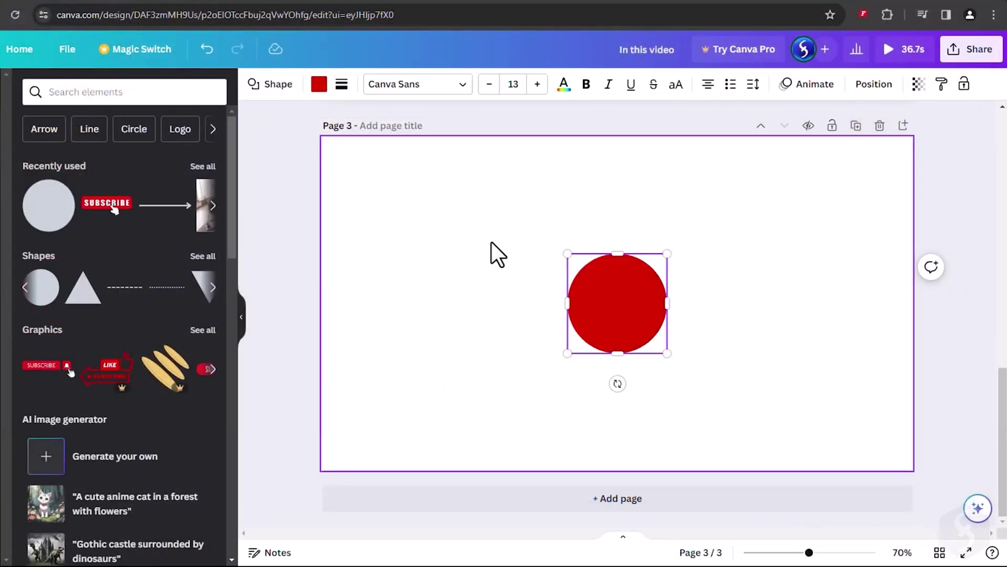
{"action": "left_click", "coordinate": [255, 85]}
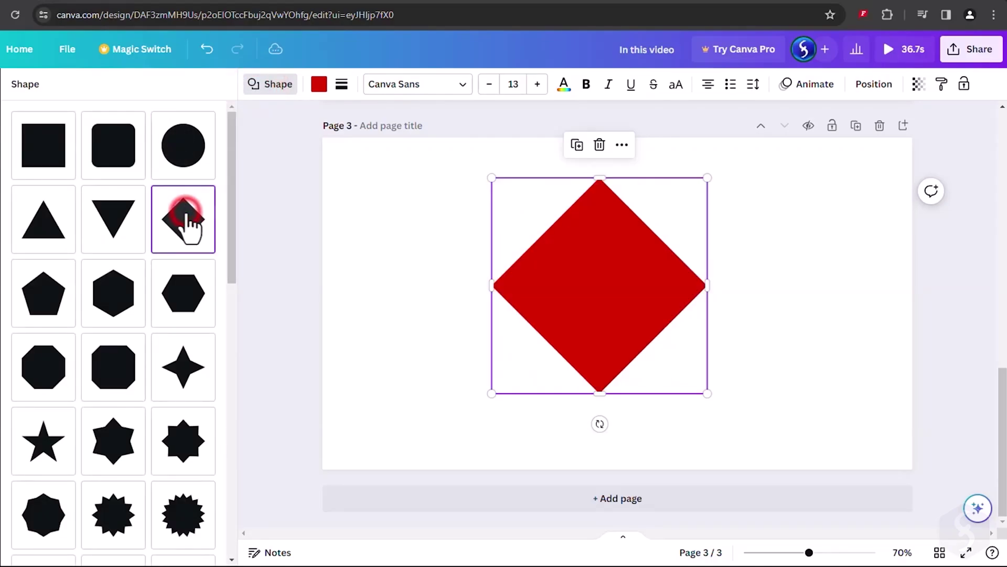
{"action": "left_click", "coordinate": [319, 84]}
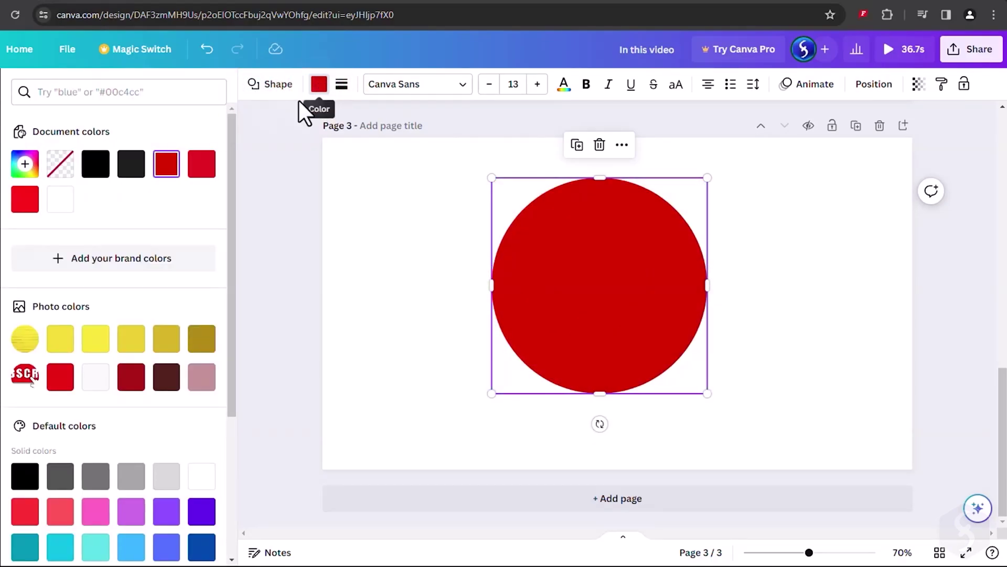
{"action": "left_click", "coordinate": [164, 339]}
{"action": "left_click", "coordinate": [167, 383]}
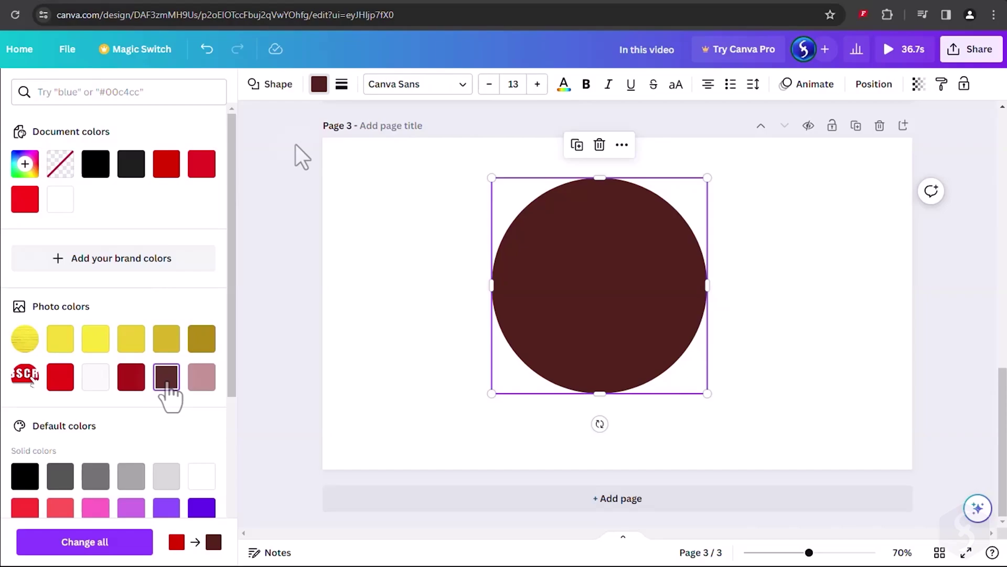
- Give the circle a thick solid red border
{"action": "left_click", "coordinate": [342, 84]}
{"action": "left_click_drag", "start_coordinate": [342, 169], "coordinate": [365, 169]}
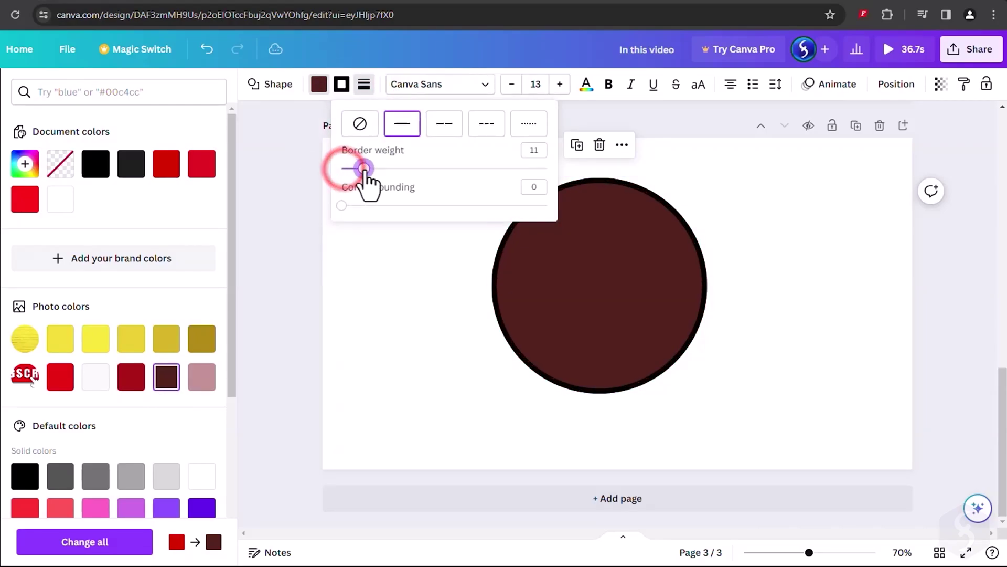
{"action": "left_click", "coordinate": [341, 89]}
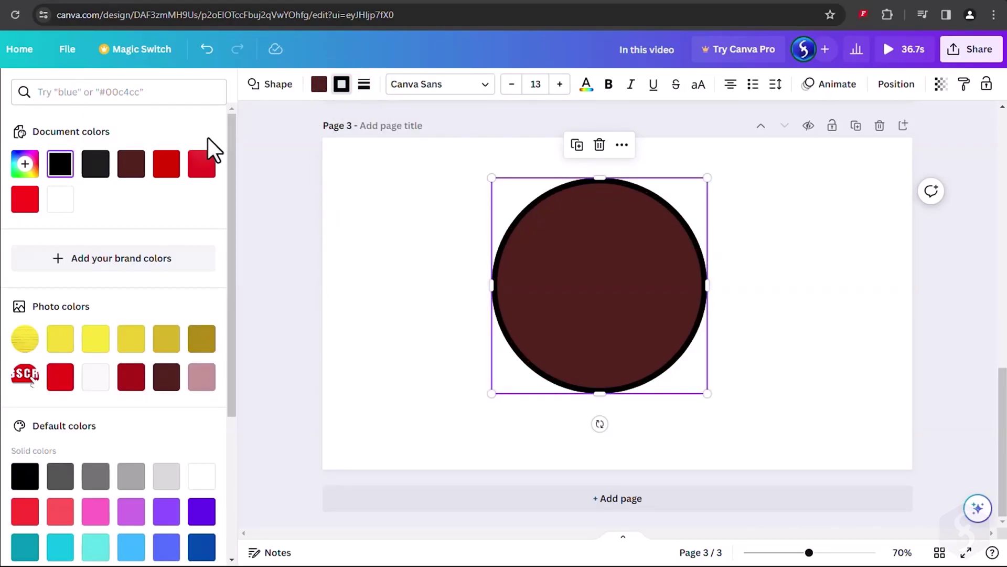
{"action": "left_click", "coordinate": [202, 165]}
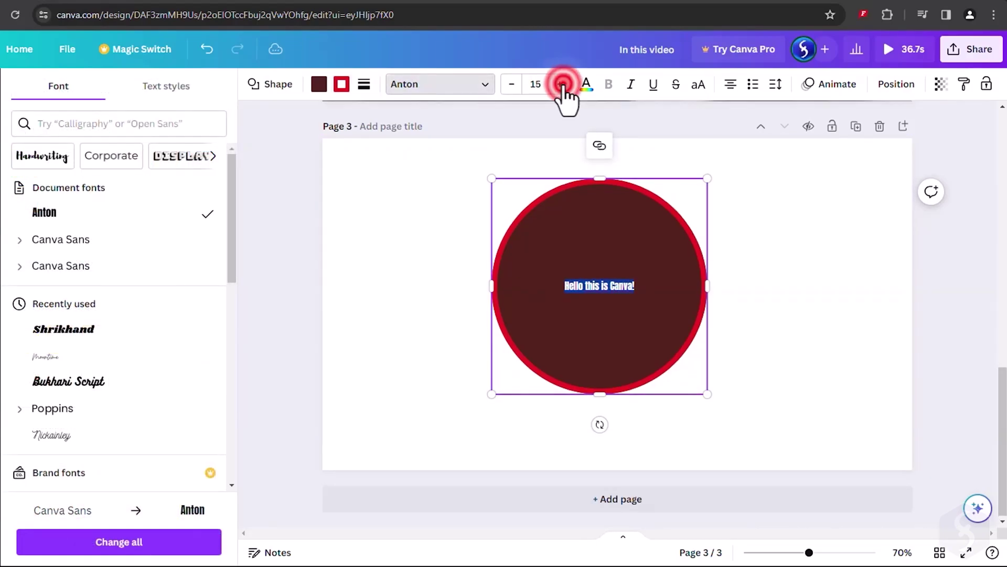
- Raise the greeting text to size 32 and colour it yellow
{"action": "left_click", "coordinate": [560, 84]}
{"action": "left_click", "coordinate": [561, 84]}
{"action": "left_click", "coordinate": [561, 84]}
{"action": "left_click", "coordinate": [560, 84]}
{"action": "left_click", "coordinate": [560, 84]}
{"action": "left_click", "coordinate": [560, 84]}
{"action": "left_click", "coordinate": [560, 84]}
{"action": "left_click", "coordinate": [560, 84]}
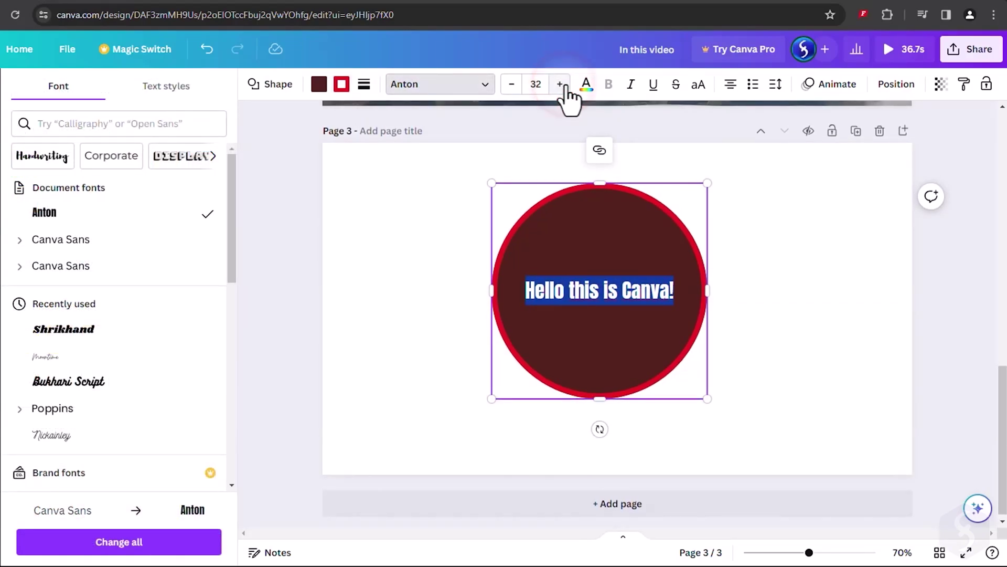
{"action": "left_click", "coordinate": [586, 84]}
{"action": "left_click", "coordinate": [104, 338]}
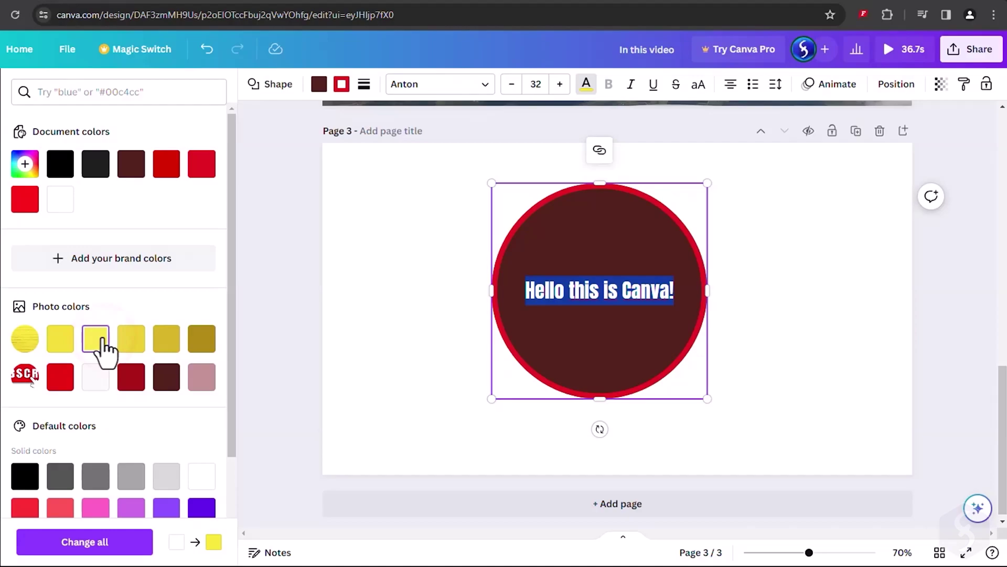
- Clear the extra styling on Canva and centre the greeting text in the circle
{"action": "left_click", "coordinate": [632, 84]}
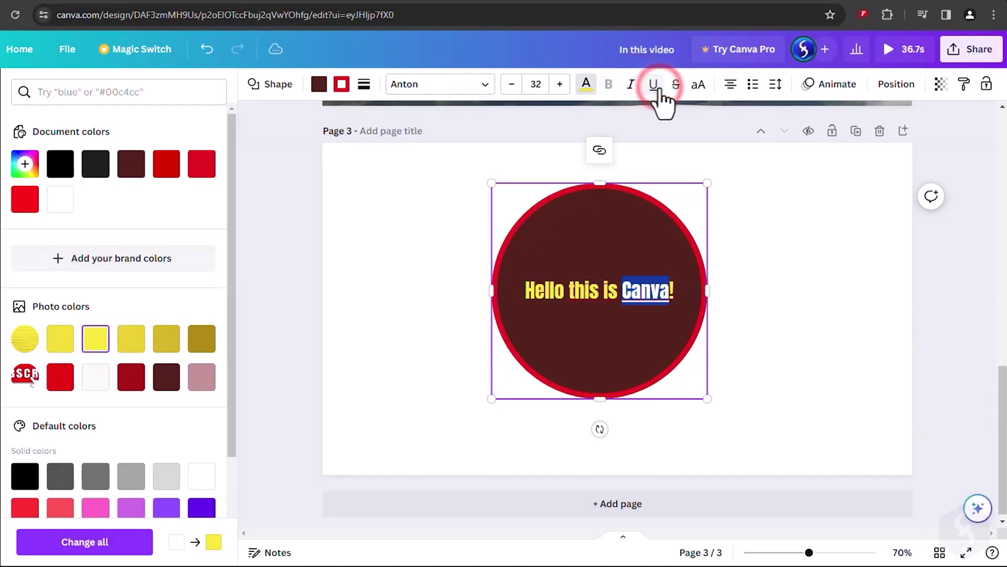
{"action": "triple_click", "coordinate": [674, 288]}
{"action": "left_click", "coordinate": [731, 84]}
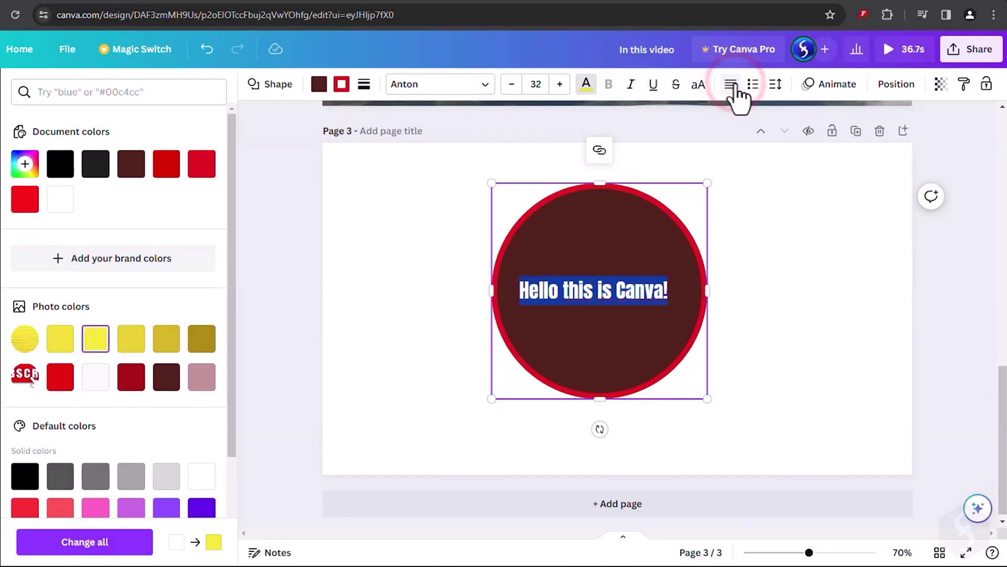
{"action": "left_click", "coordinate": [735, 85]}
{"action": "left_click", "coordinate": [678, 243]}
{"action": "scroll", "coordinate": [679, 243], "scroll_direction": "up", "scroll_amount": 1}
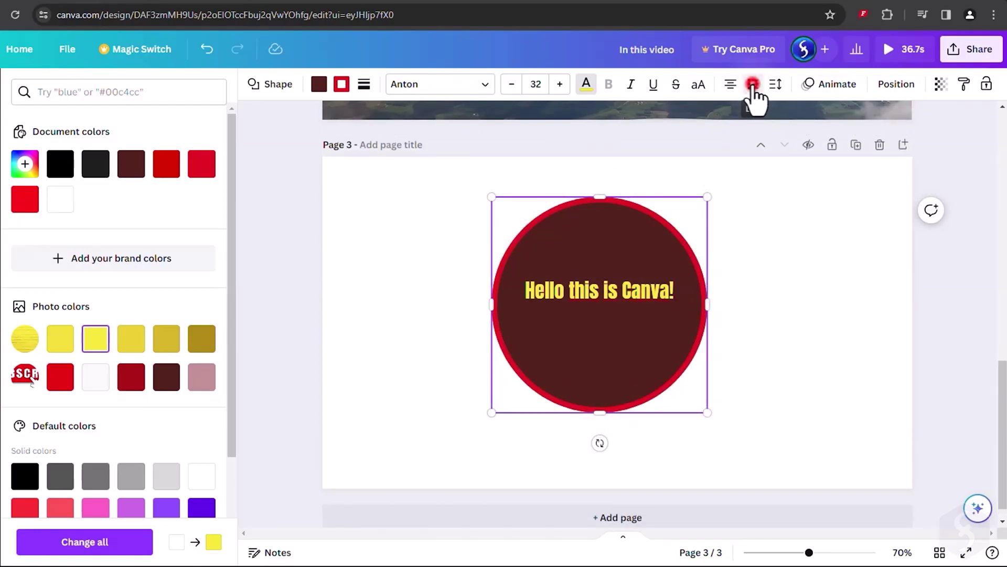
- Try a bulleted list with 'first line', then undo the bullets
{"action": "left_click", "coordinate": [752, 84]}
{"action": "type", "text": "first line"}
{"action": "key", "text": "Return"}
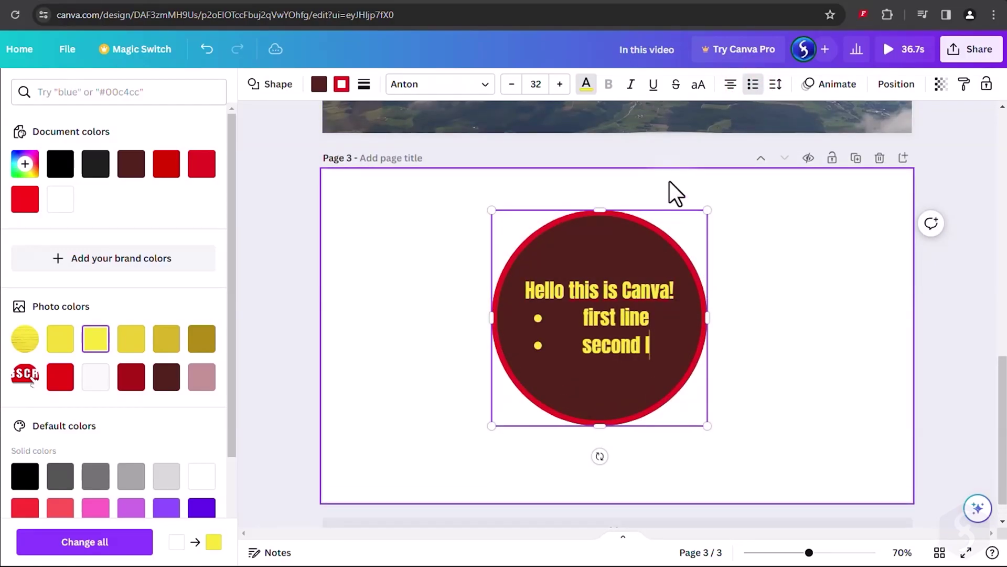
{"action": "key", "text": "ctrl+z"}
{"action": "key", "text": "ctrl+z"}
{"action": "key", "text": "ctrl+z"}
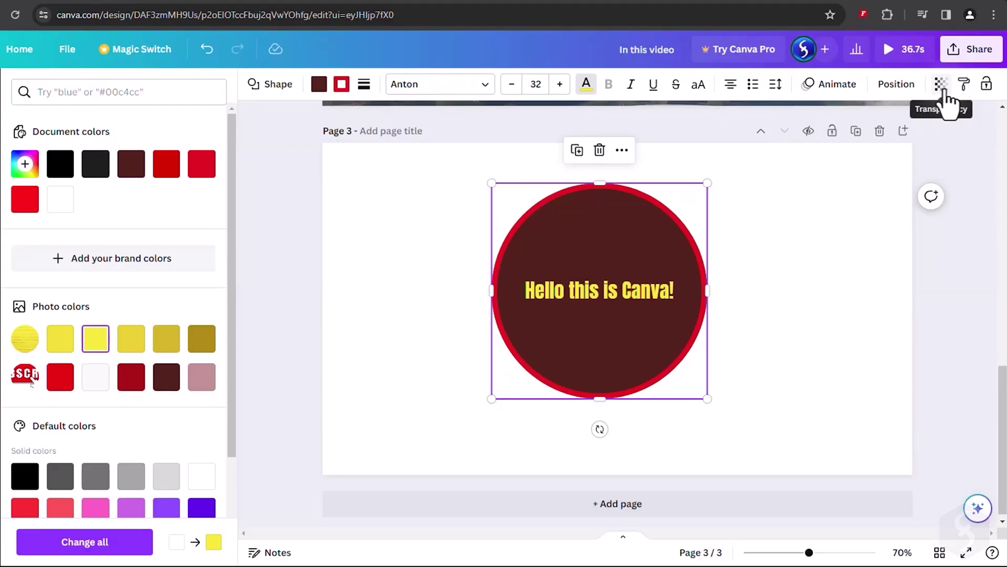
- Lower the circle's transparency and lock the circle
{"action": "left_click", "coordinate": [941, 85]}
{"action": "left_click_drag", "start_coordinate": [941, 136], "coordinate": [839, 138]}
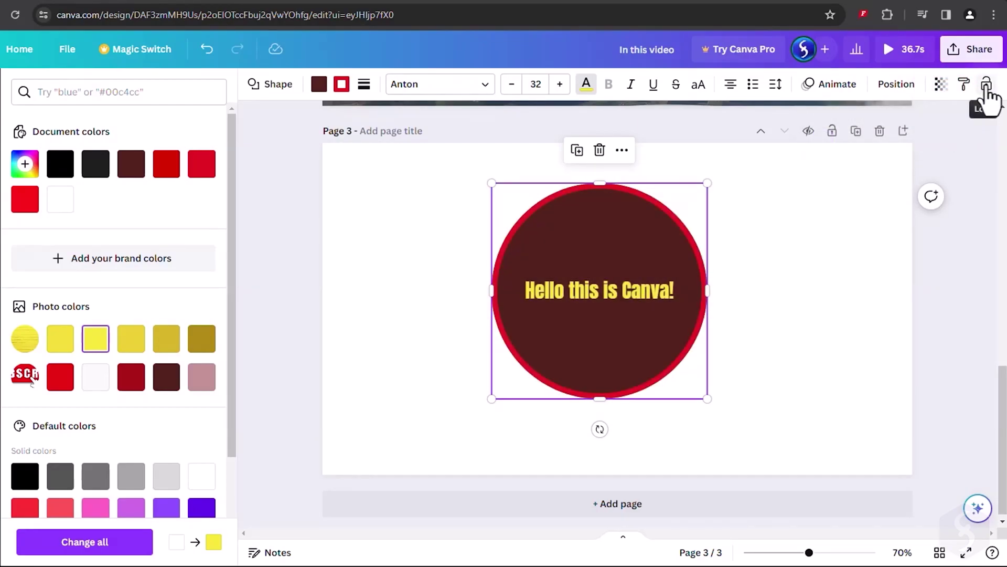
{"action": "left_click", "coordinate": [986, 85]}
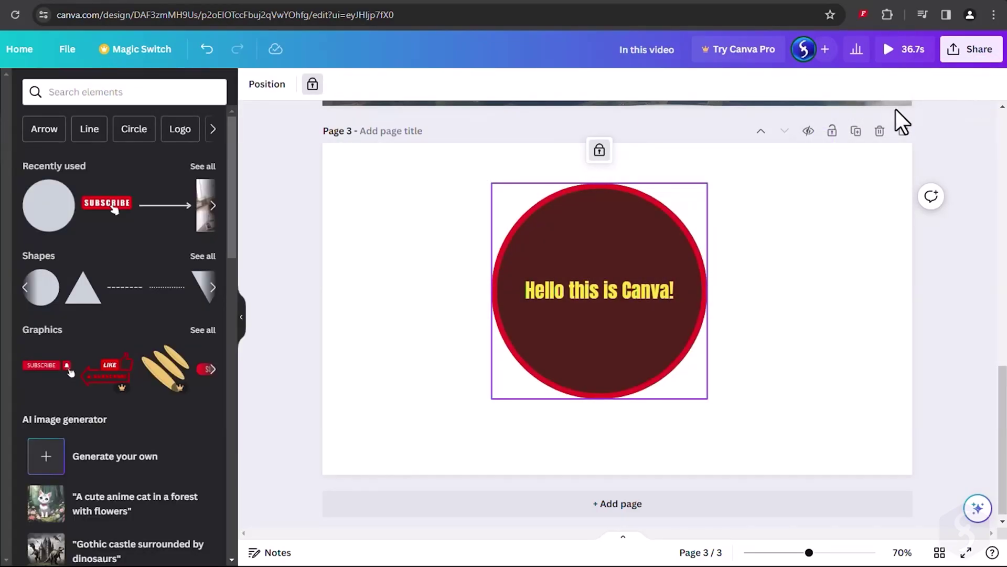
{"action": "left_click", "coordinate": [744, 277]}
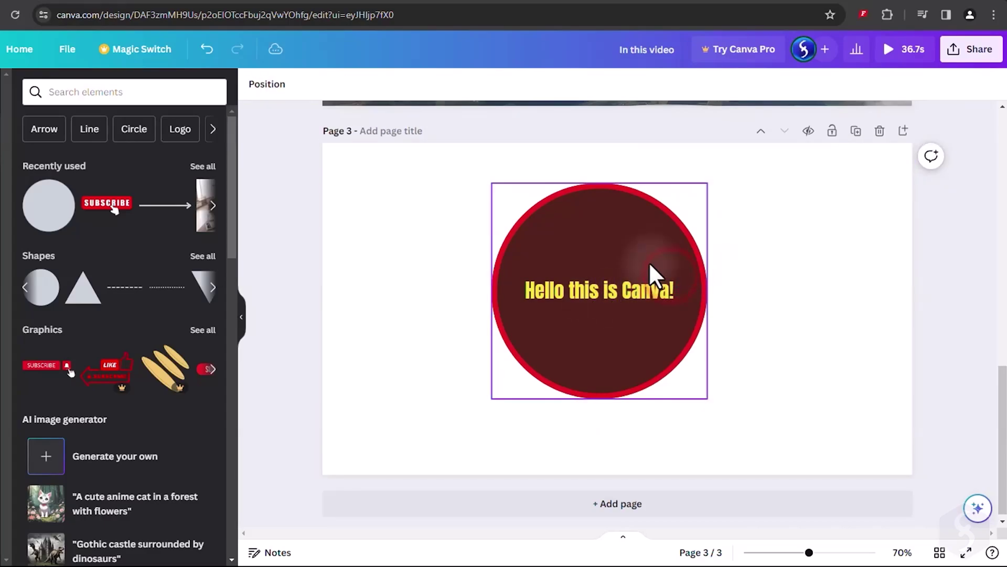
{"action": "left_click", "coordinate": [655, 228]}
- Place the uploaded sky photo on page 4
{"action": "left_click", "coordinate": [488, 256]}
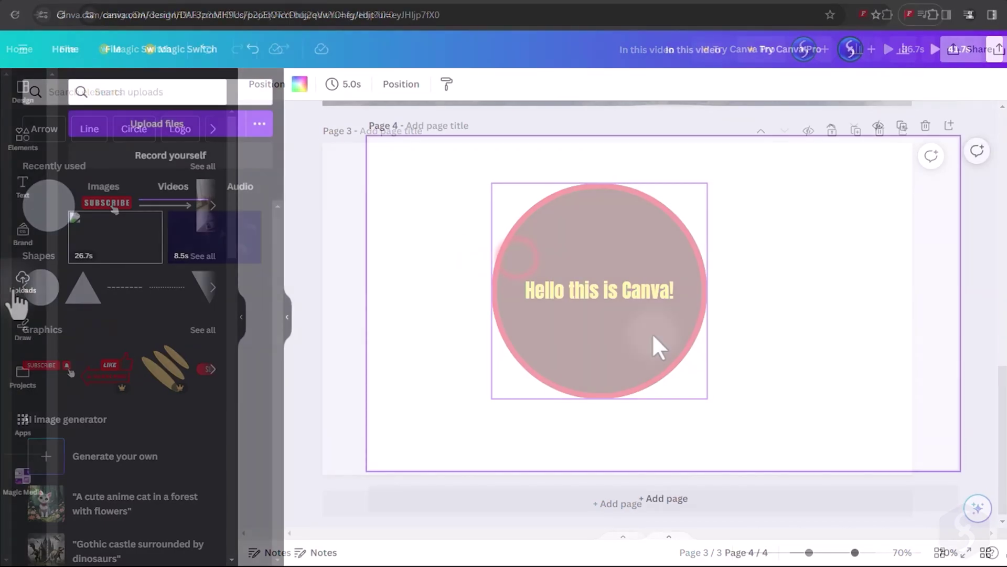
{"action": "left_click", "coordinate": [93, 191]}
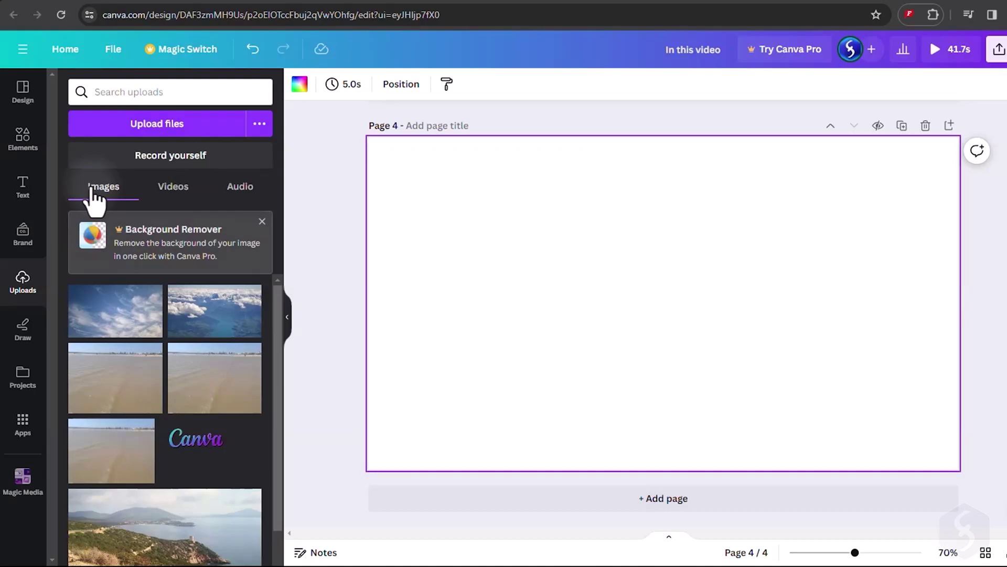
{"action": "left_click_drag", "start_coordinate": [126, 326], "coordinate": [535, 250]}
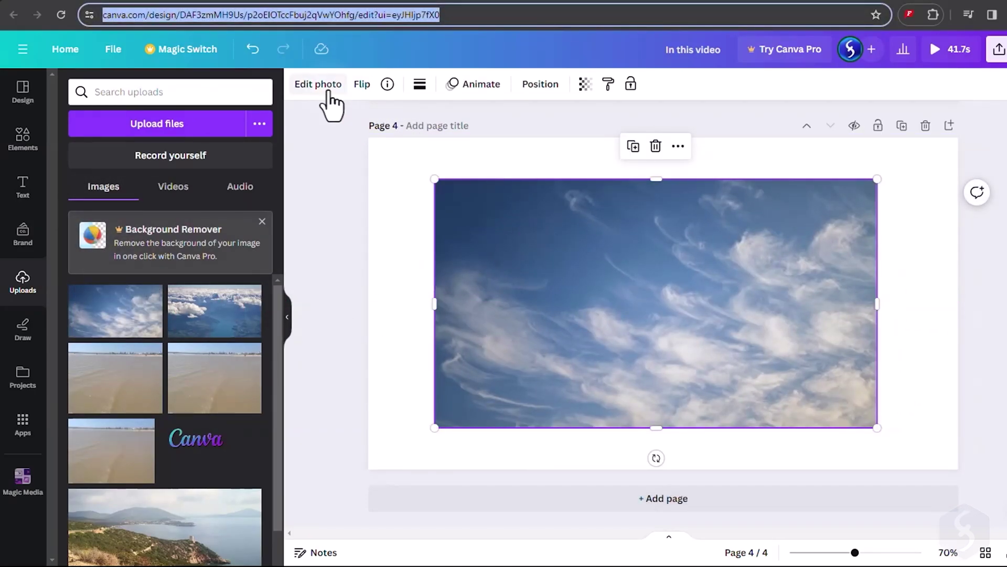
- Apply the Belvedere filter to the sky photo
{"action": "left_click", "coordinate": [327, 91]}
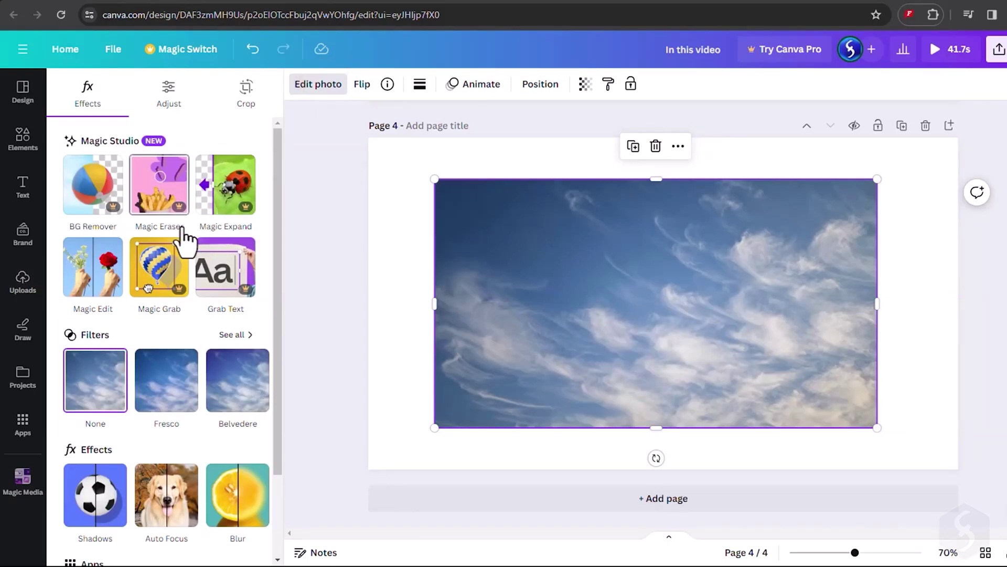
{"action": "left_click", "coordinate": [166, 385]}
{"action": "left_click", "coordinate": [225, 398]}
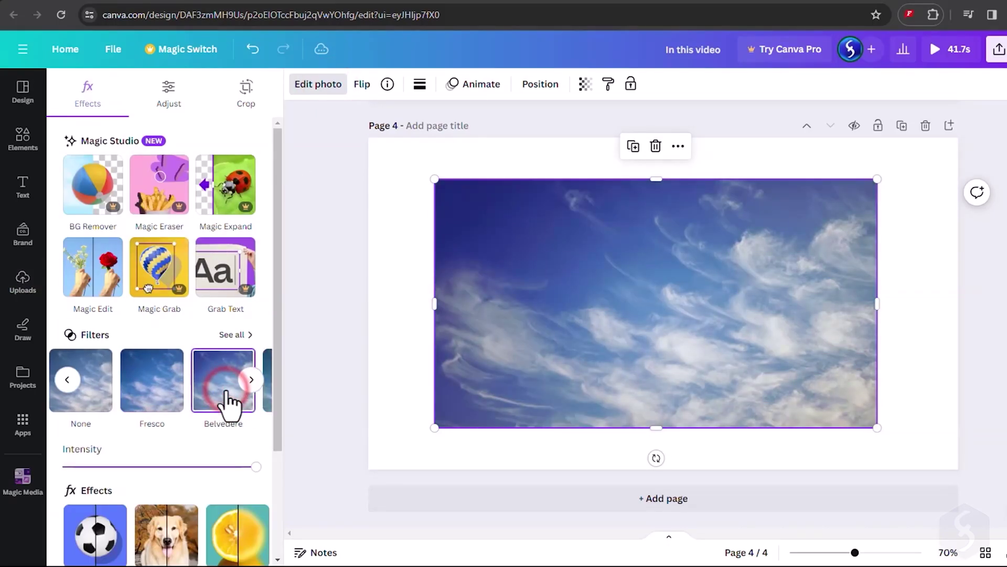
{"action": "scroll", "coordinate": [219, 400], "scroll_direction": "down", "scroll_amount": 3}
{"action": "scroll", "coordinate": [220, 367], "scroll_direction": "up", "scroll_amount": 3}
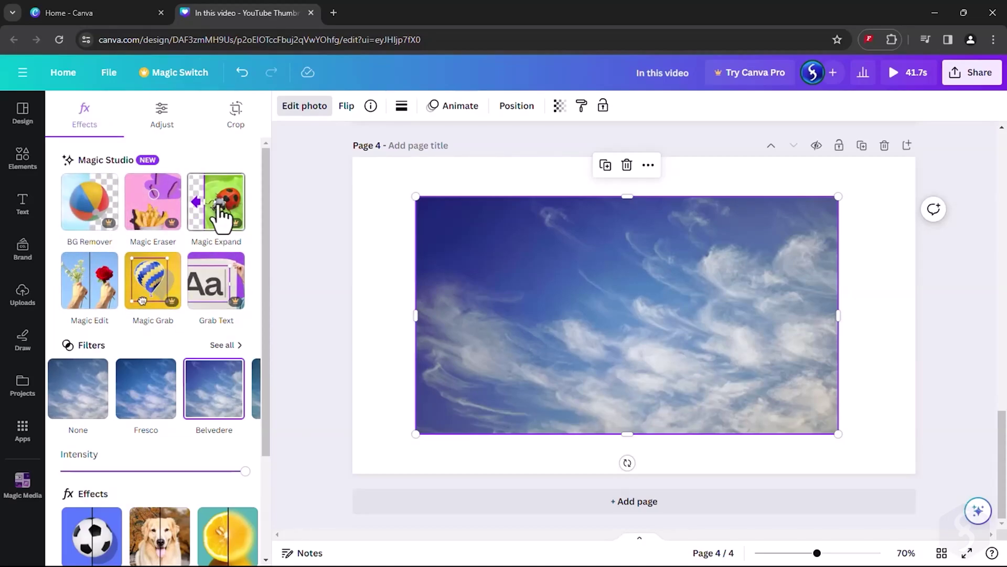
- Start a Magic Edit with brush size 43 over the upper-left sky
{"action": "left_click", "coordinate": [91, 295]}
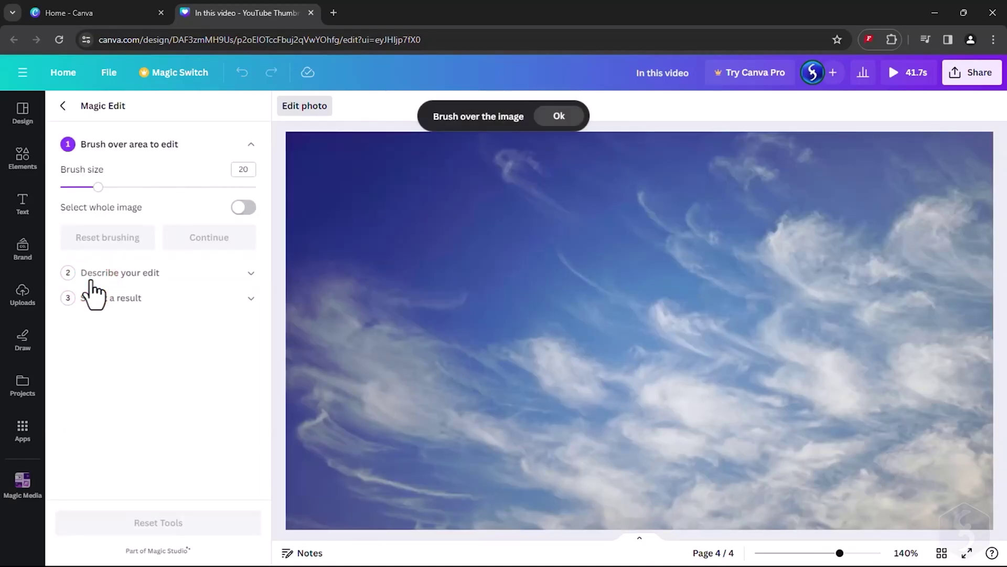
{"action": "left_click_drag", "start_coordinate": [112, 186], "coordinate": [143, 187]}
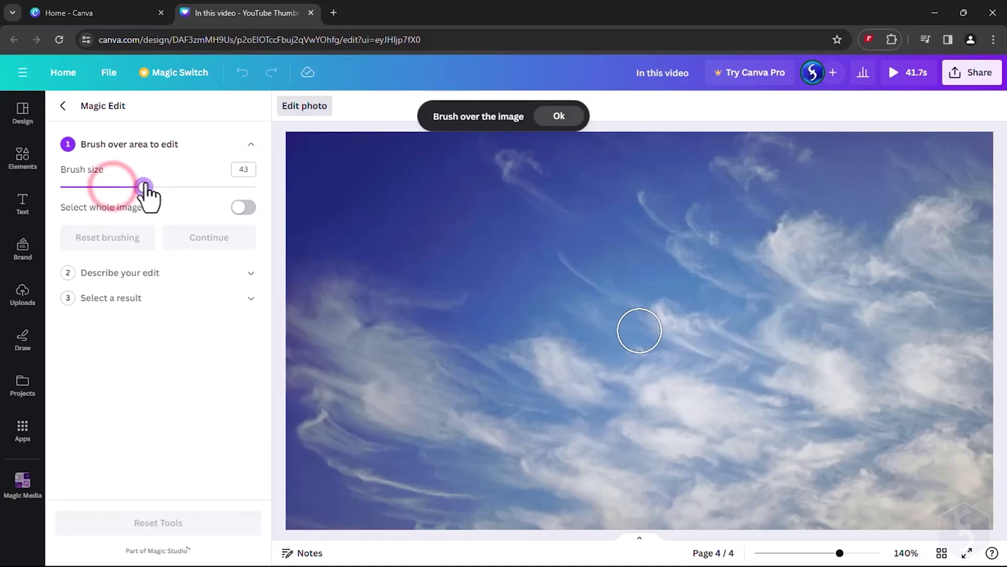
{"action": "mouse_move", "coordinate": [484, 228]}
{"action": "left_mouse_down"}
{"action": "mouse_move", "coordinate": [450, 223]}
{"action": "mouse_move", "coordinate": [478, 228]}
{"action": "mouse_move", "coordinate": [441, 235]}
{"action": "mouse_move", "coordinate": [443, 261]}
{"action": "left_mouse_up"}
- Generate 'Add a bird flying over the blue sky' and pick the top-left result
{"action": "left_click", "coordinate": [208, 238]}
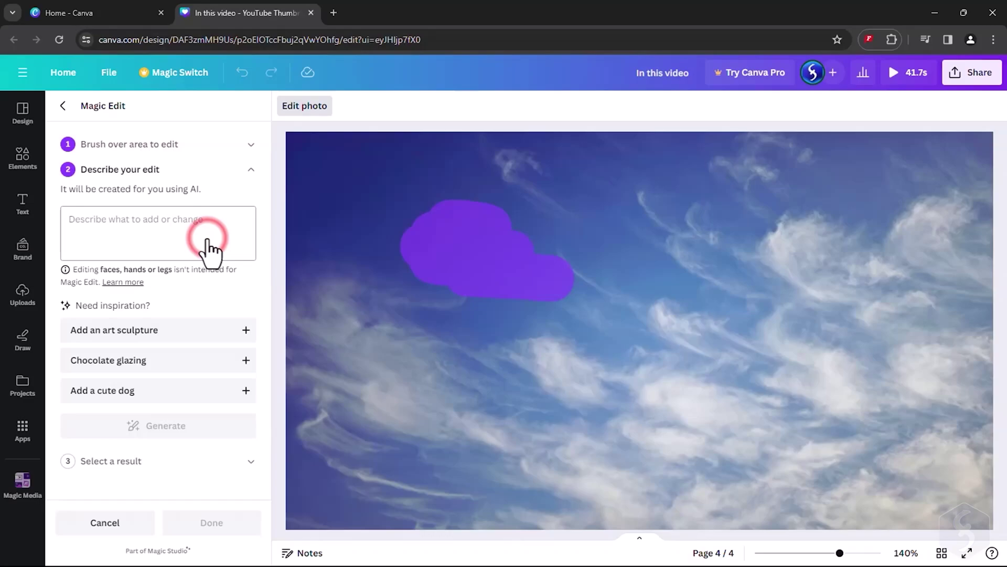
{"action": "type", "text": "Add a bird flying over the blue sky"}
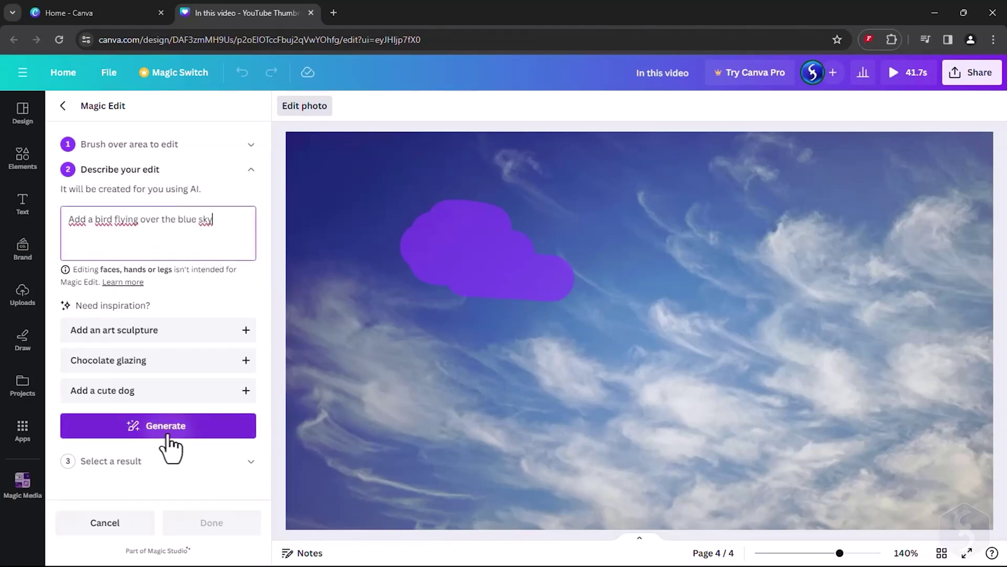
{"action": "left_click", "coordinate": [167, 429]}
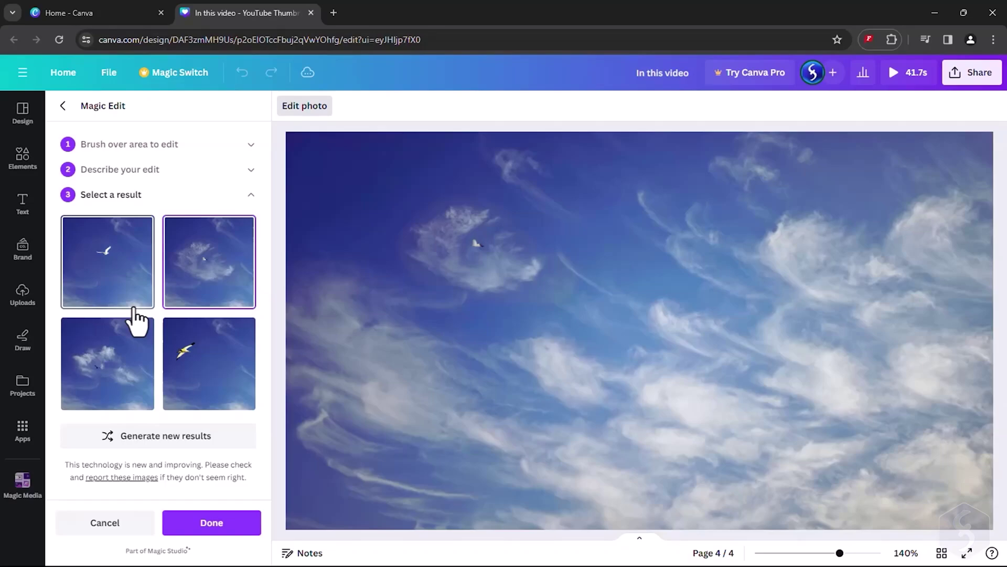
{"action": "left_click", "coordinate": [128, 367]}
{"action": "left_click", "coordinate": [196, 366]}
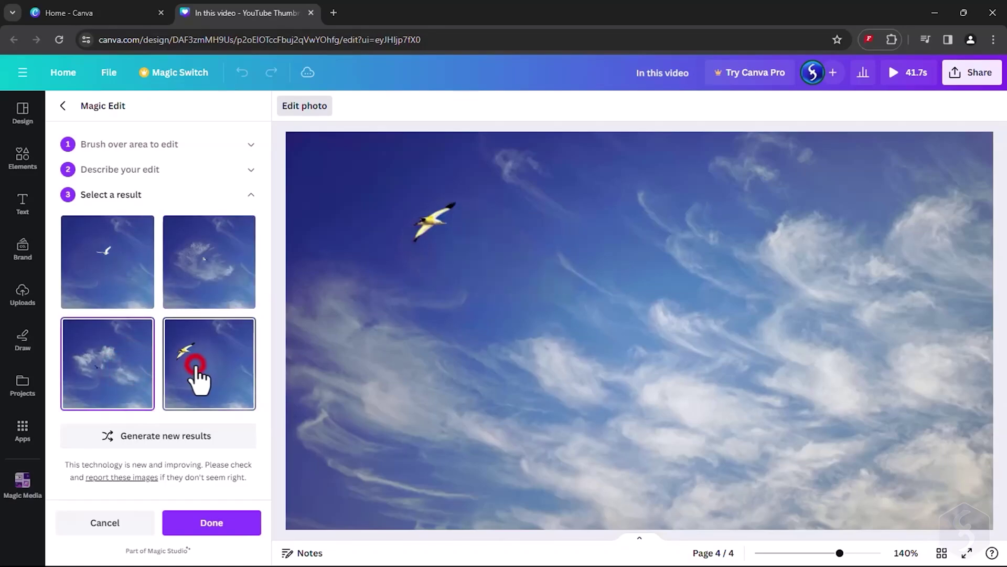
{"action": "left_click", "coordinate": [107, 262]}
- Apply the bird result, then raise the photo's saturation and vibrance to 7
{"action": "left_click", "coordinate": [211, 522]}
{"action": "left_click", "coordinate": [161, 111]}
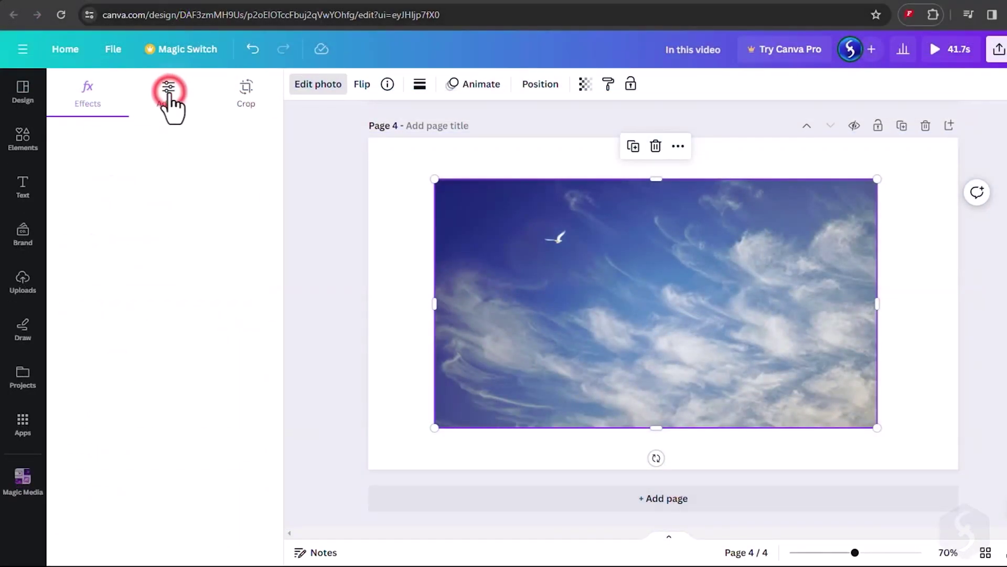
{"action": "scroll", "coordinate": [178, 362], "scroll_direction": "down", "scroll_amount": 5}
{"action": "left_click_drag", "start_coordinate": [160, 294], "coordinate": [190, 296]}
{"action": "left_click_drag", "start_coordinate": [159, 259], "coordinate": [179, 266]}
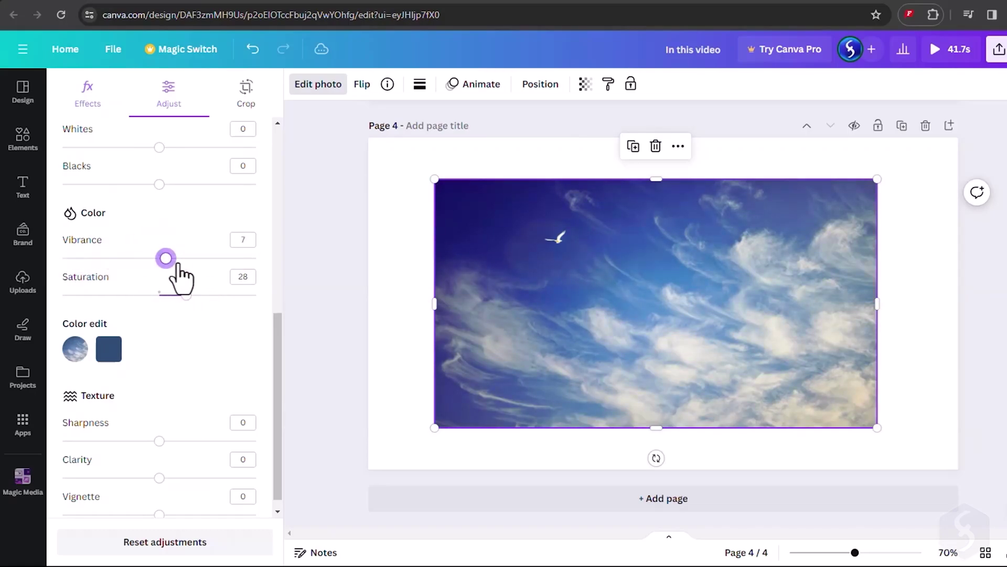
- Crop the sky photo to a 16:9 frame
{"action": "left_click", "coordinate": [244, 89]}
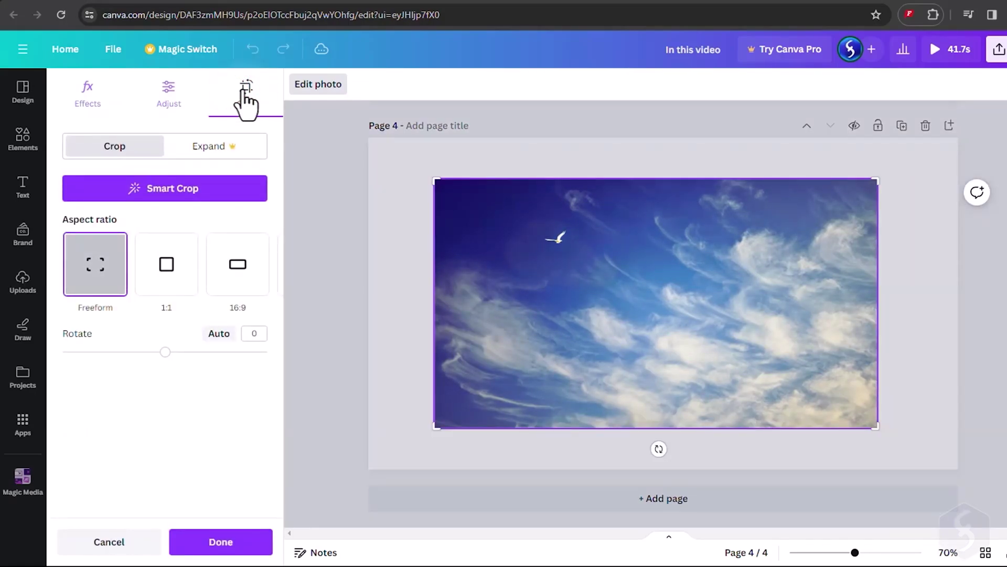
{"action": "left_click", "coordinate": [164, 265]}
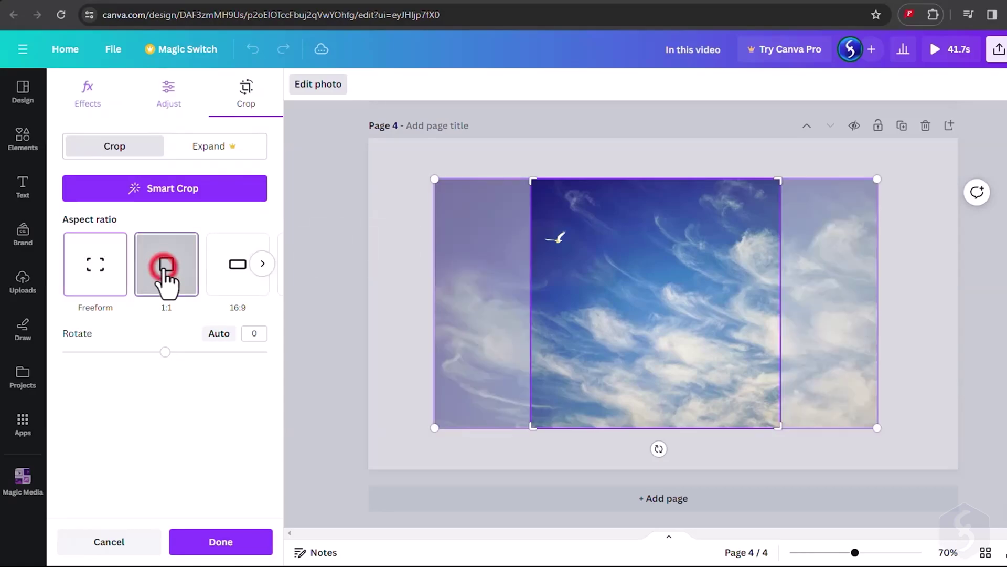
{"action": "left_click", "coordinate": [223, 294]}
{"action": "left_click_drag", "start_coordinate": [435, 179], "coordinate": [620, 218]}
{"action": "left_click_drag", "start_coordinate": [603, 314], "coordinate": [723, 386]}
{"action": "left_click", "coordinate": [393, 213]}
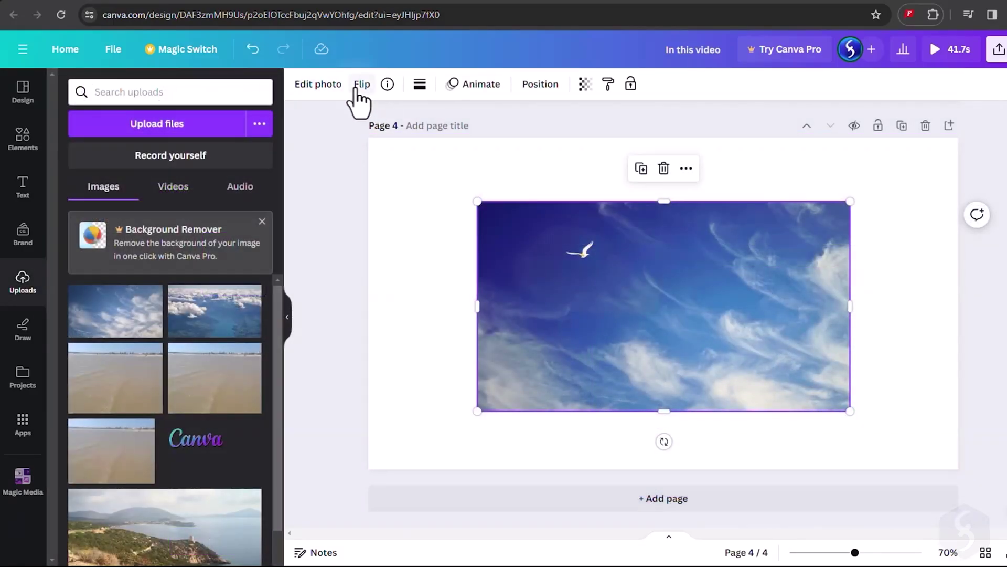
- Try horizontal flips on the sky photo, undo, and select the page 2 video
{"action": "left_click", "coordinate": [361, 85]}
{"action": "left_click", "coordinate": [388, 120]}
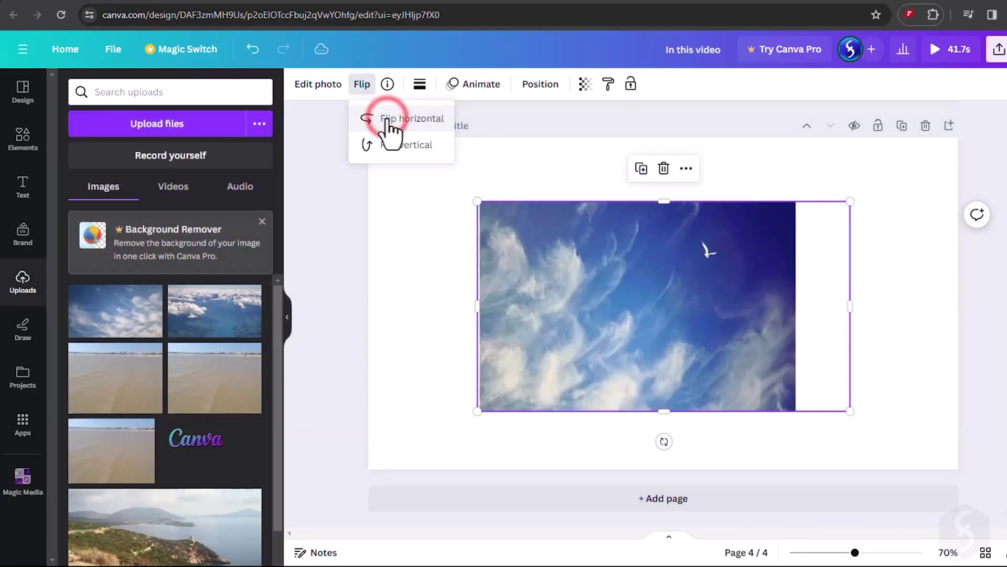
{"action": "left_click", "coordinate": [389, 119]}
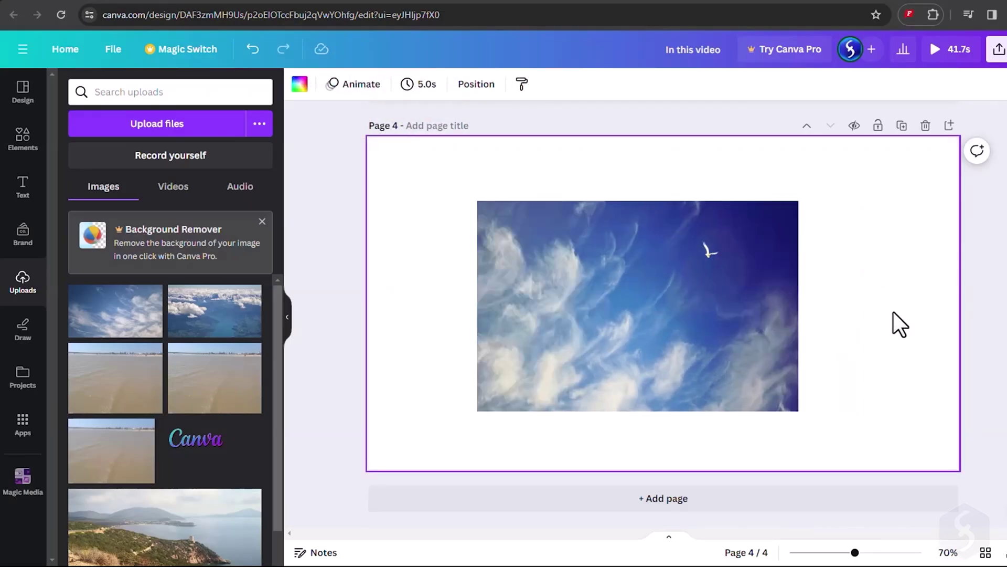
{"action": "key", "text": "ctrl+z"}
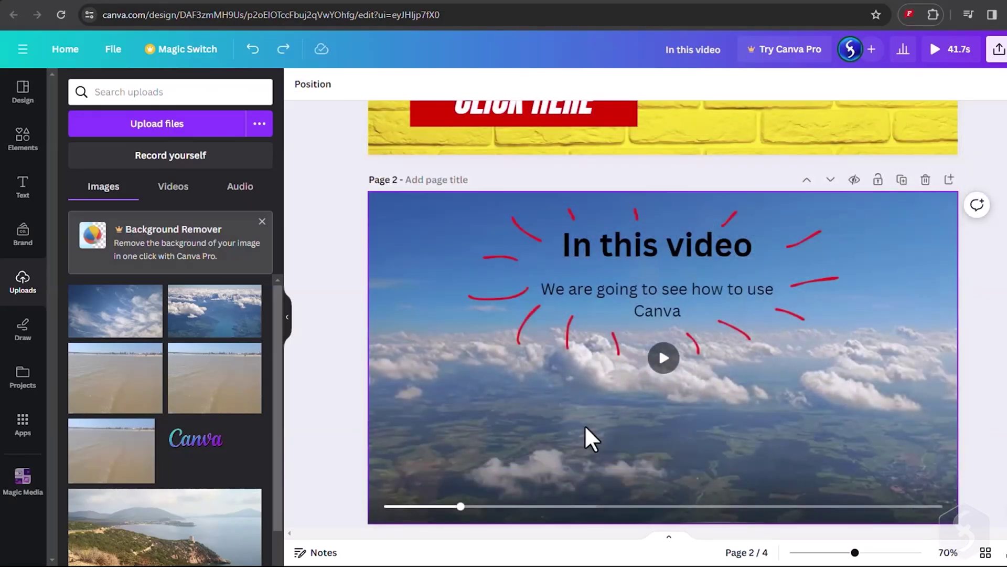
{"action": "left_click", "coordinate": [585, 424]}
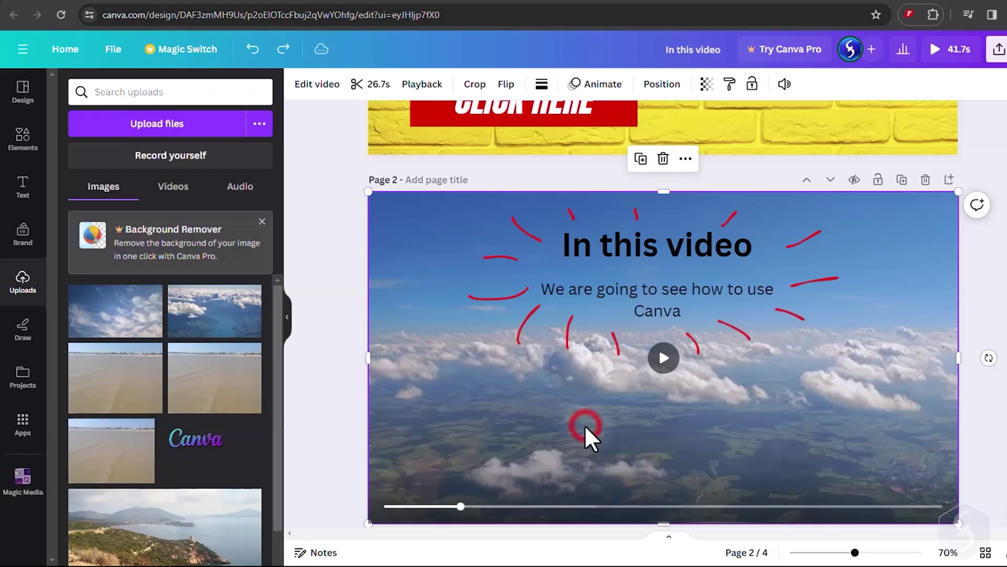
- Give the cloud video the Festive filter and lower its Brightness to 3
{"action": "left_click", "coordinate": [321, 85]}
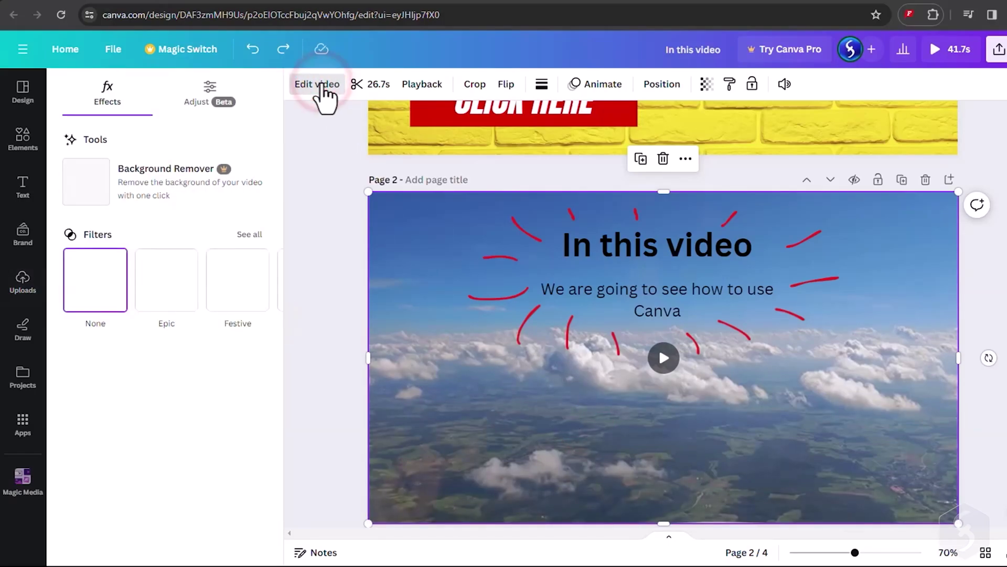
{"action": "left_click", "coordinate": [167, 307]}
{"action": "left_click", "coordinate": [236, 300]}
{"action": "left_click", "coordinate": [190, 101]}
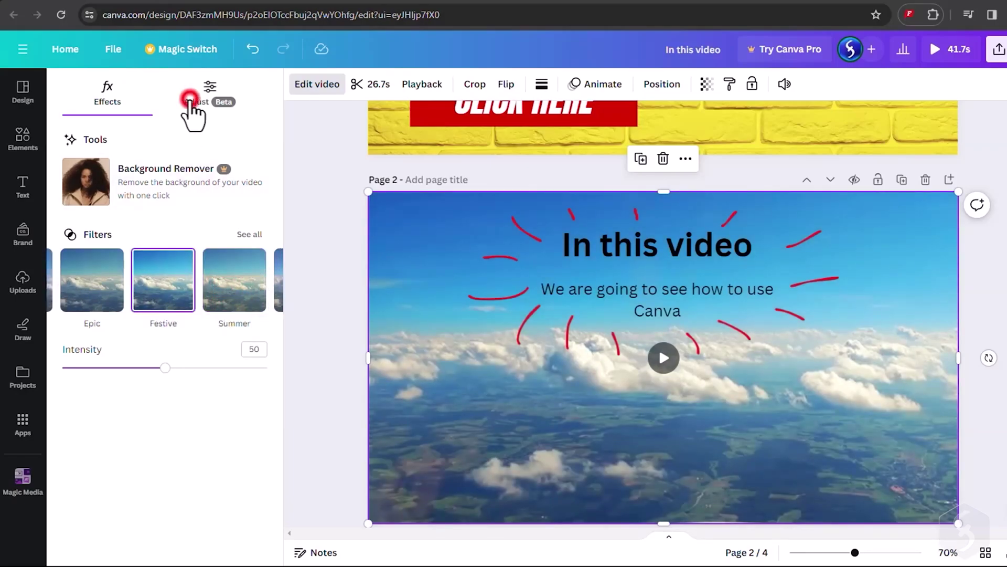
{"action": "scroll", "coordinate": [152, 207], "scroll_direction": "down", "scroll_amount": 4}
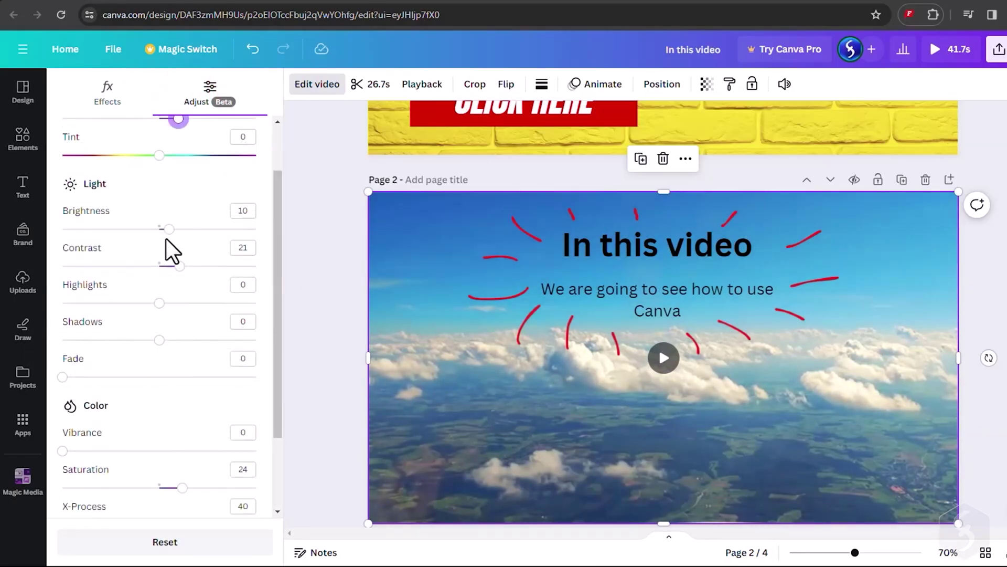
{"action": "left_click_drag", "start_coordinate": [166, 231], "coordinate": [163, 231]}
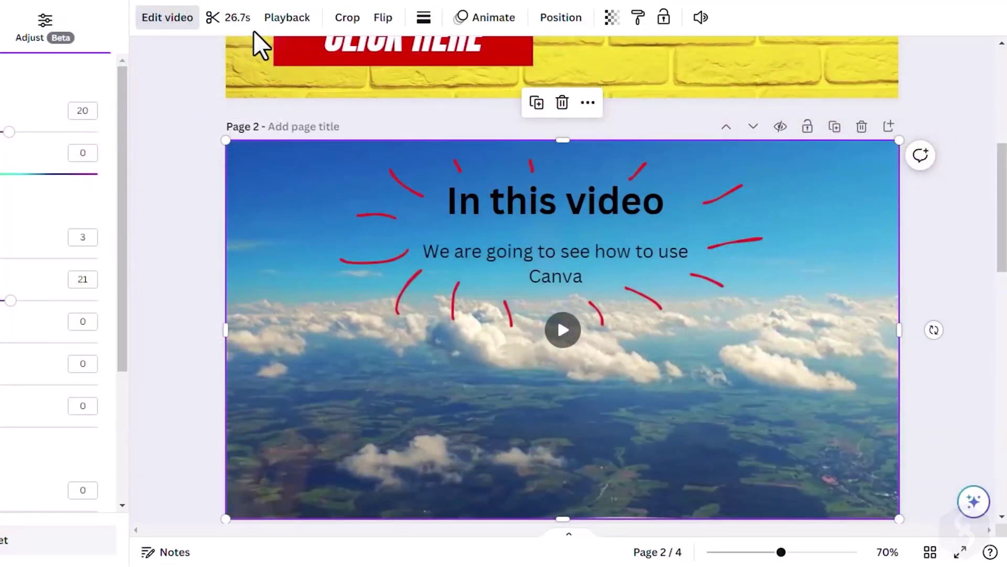
- Trim the cloud video's opening seconds and set its playback speed to 0.75
{"action": "left_click", "coordinate": [381, 84]}
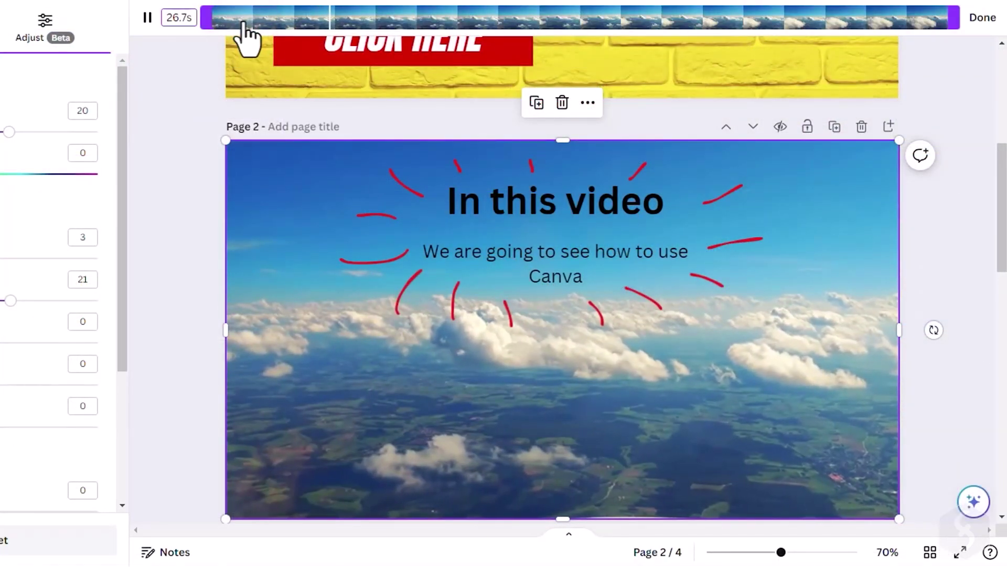
{"action": "left_click", "coordinate": [147, 19]}
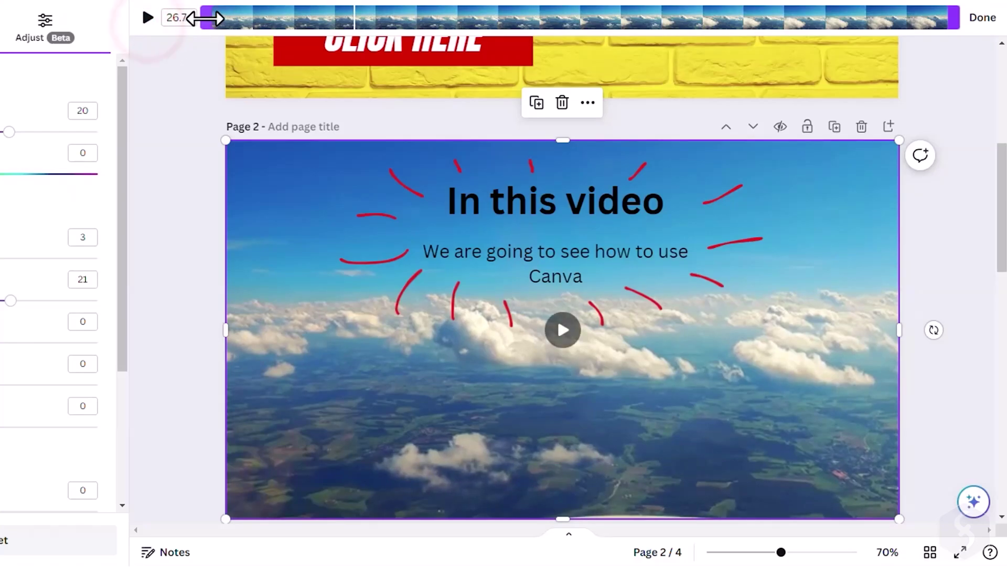
{"action": "left_click_drag", "start_coordinate": [206, 19], "coordinate": [433, 28]}
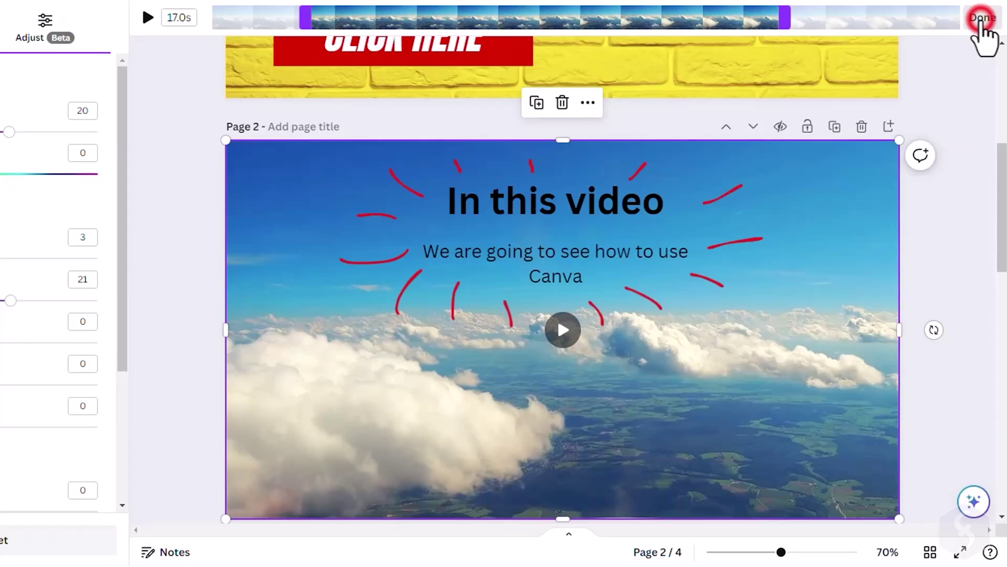
{"action": "left_click", "coordinate": [983, 18]}
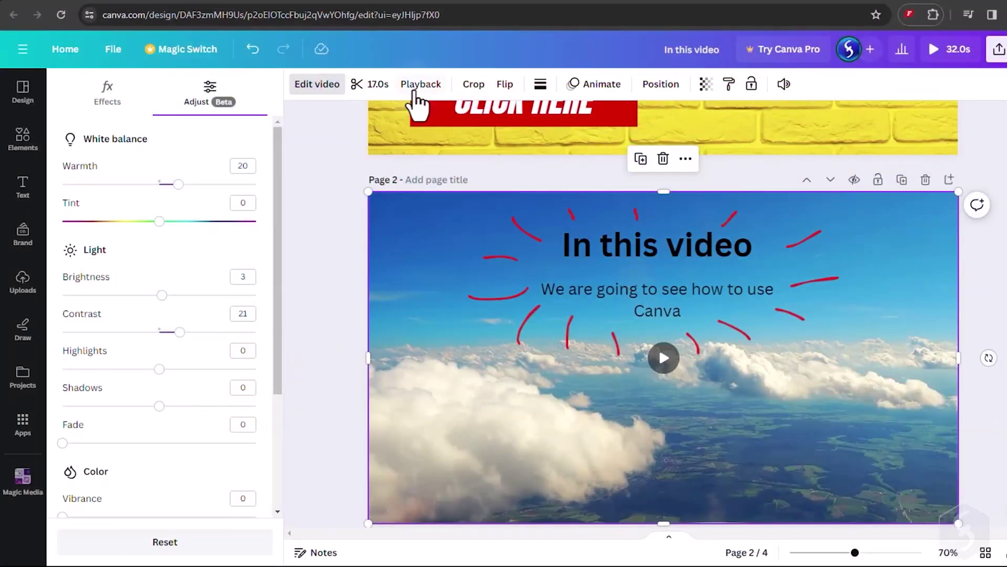
{"action": "left_click", "coordinate": [420, 87]}
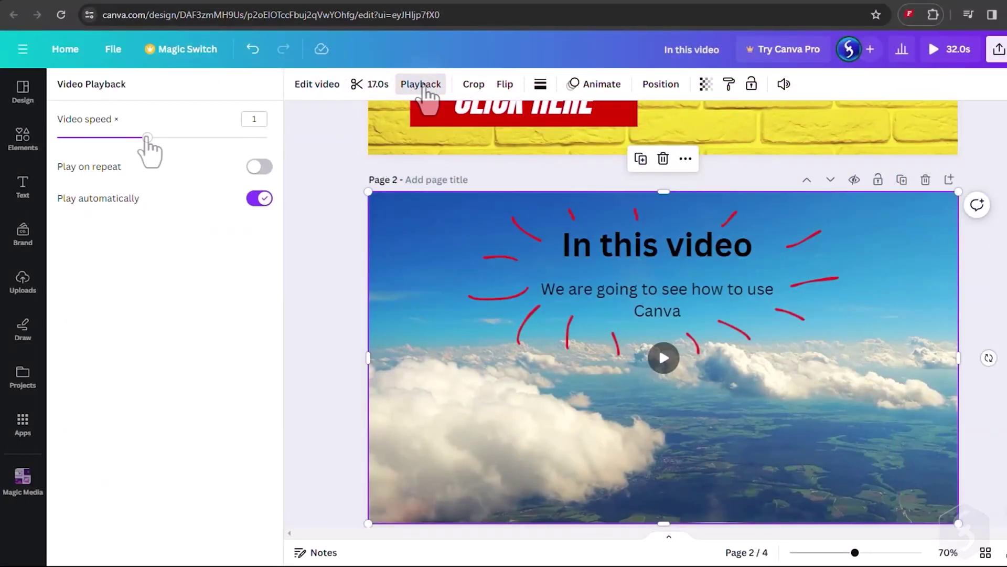
{"action": "left_click_drag", "start_coordinate": [165, 141], "coordinate": [117, 138]}
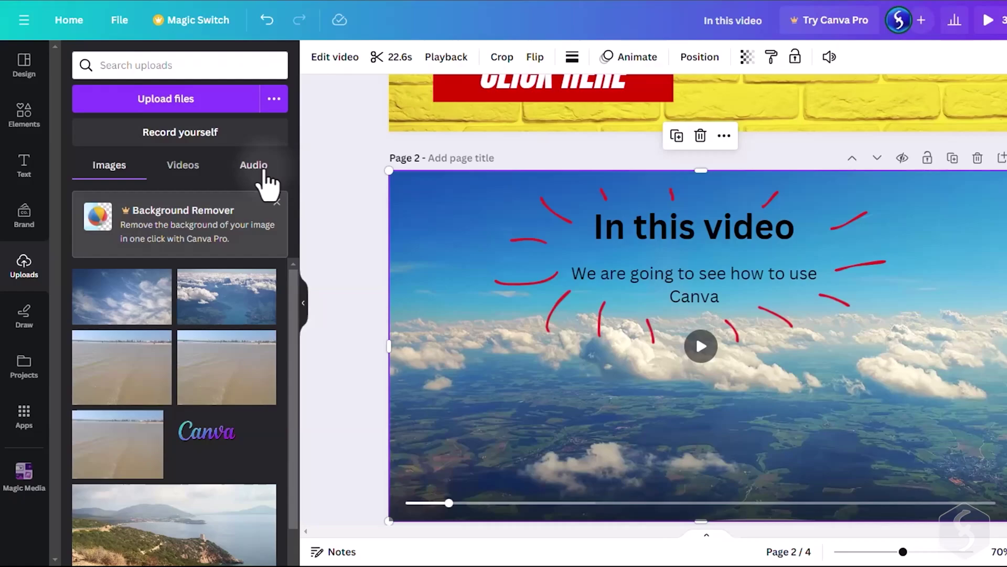
- Add Sample Timelapse.mp3 as a soundtrack, check its volume and shorten its end
{"action": "left_click", "coordinate": [247, 188]}
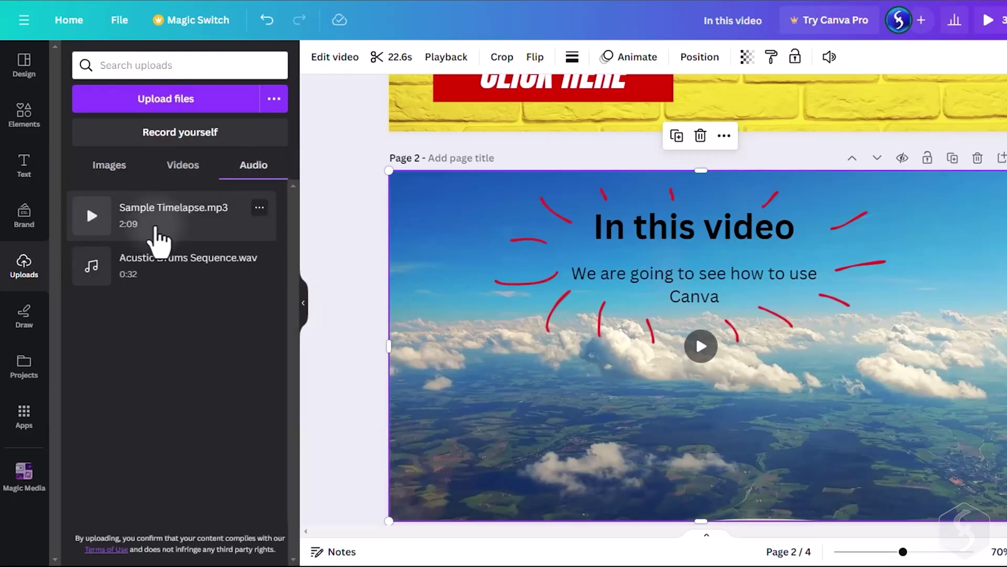
{"action": "left_click_drag", "start_coordinate": [157, 226], "coordinate": [622, 363]}
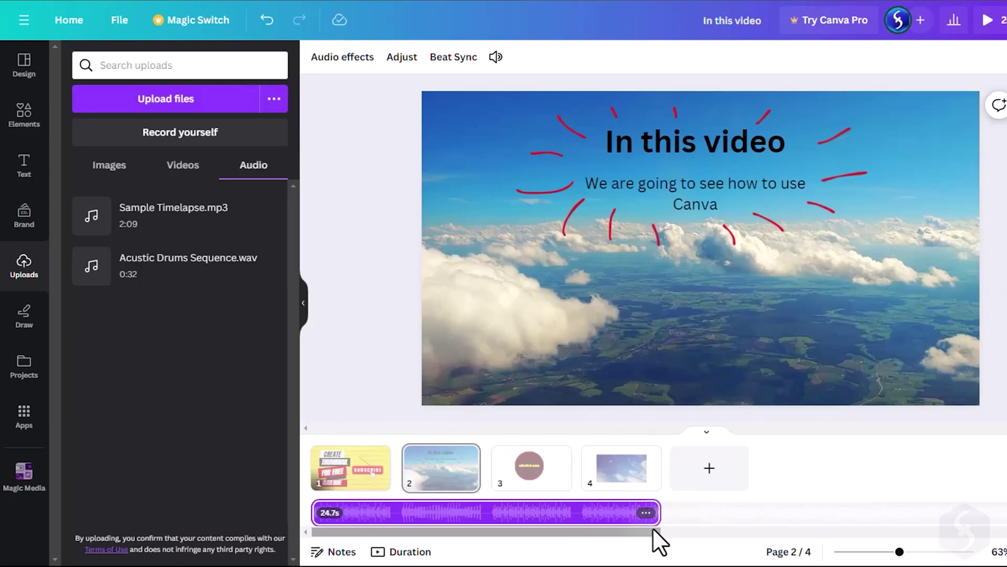
{"action": "right_click", "coordinate": [501, 513]}
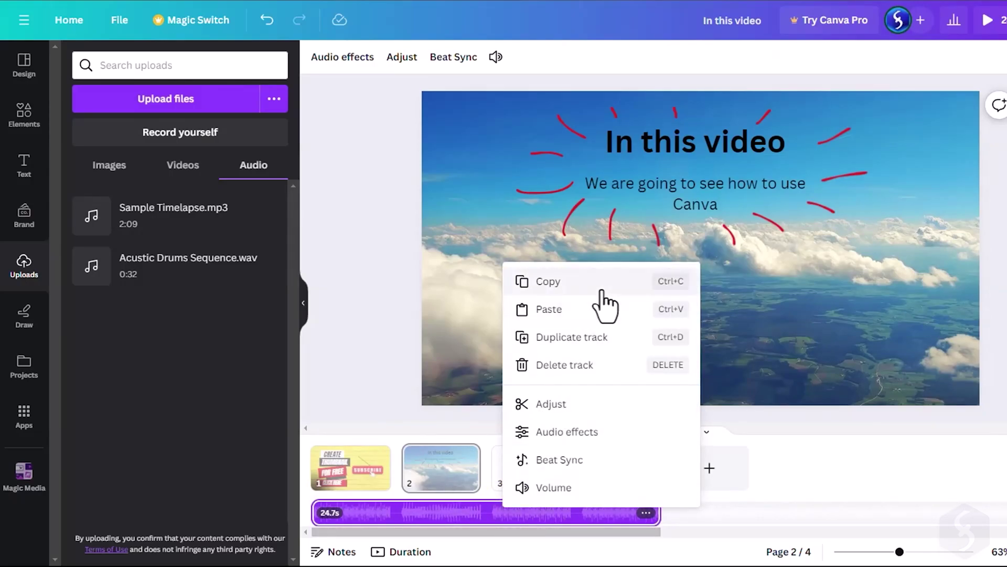
{"action": "left_click", "coordinate": [577, 489]}
{"action": "left_click", "coordinate": [653, 527]}
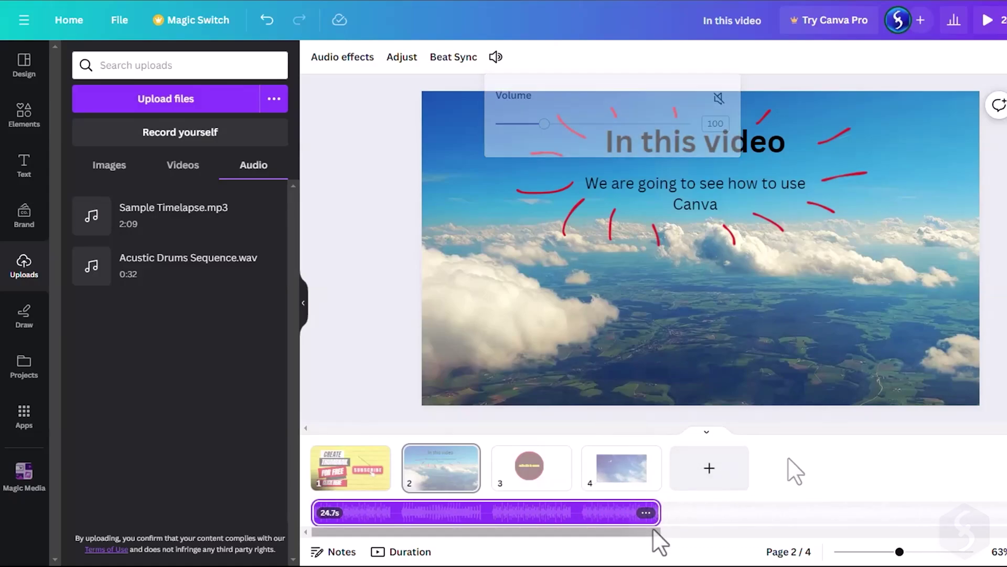
{"action": "mouse_move", "coordinate": [660, 518]}
{"action": "left_mouse_down"}
{"action": "mouse_move", "coordinate": [498, 517]}
{"action": "mouse_move", "coordinate": [664, 520]}
{"action": "left_mouse_up"}
{"action": "left_click", "coordinate": [534, 157]}
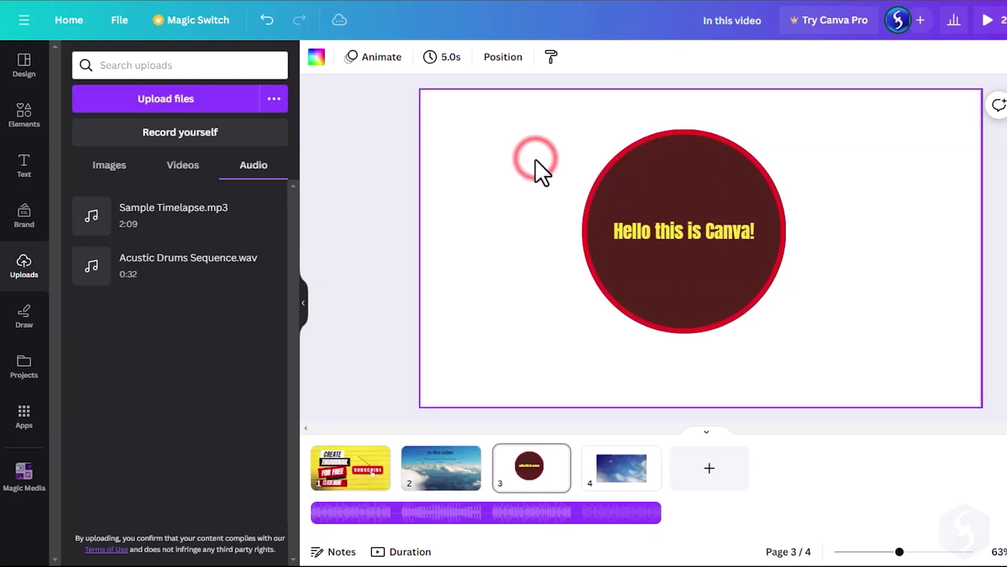
- Try red and yellow backgrounds on page 3, then set it back to white
{"action": "left_click", "coordinate": [317, 58]}
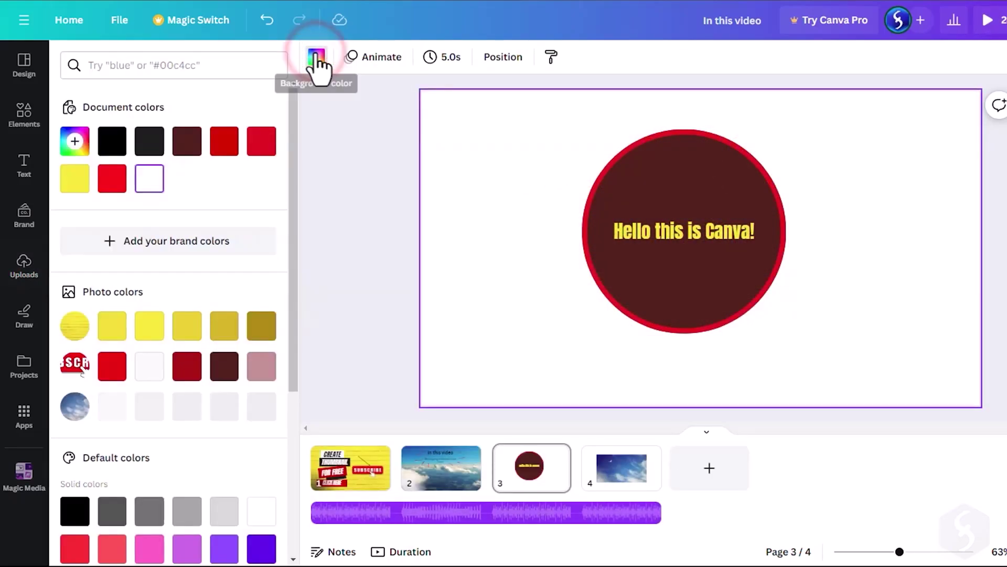
{"action": "left_click", "coordinate": [224, 142]}
{"action": "left_click", "coordinate": [75, 178]}
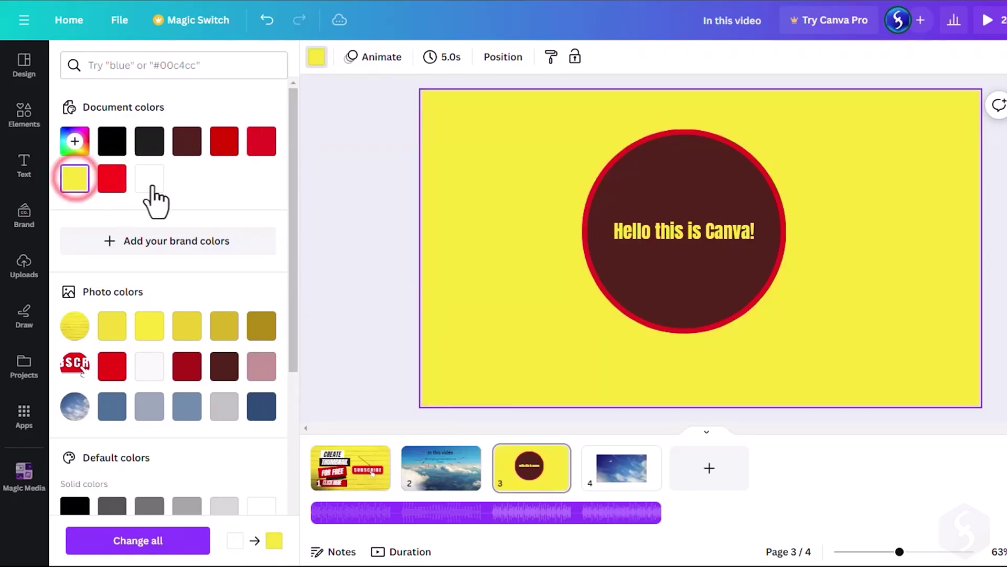
{"action": "left_click", "coordinate": [149, 179]}
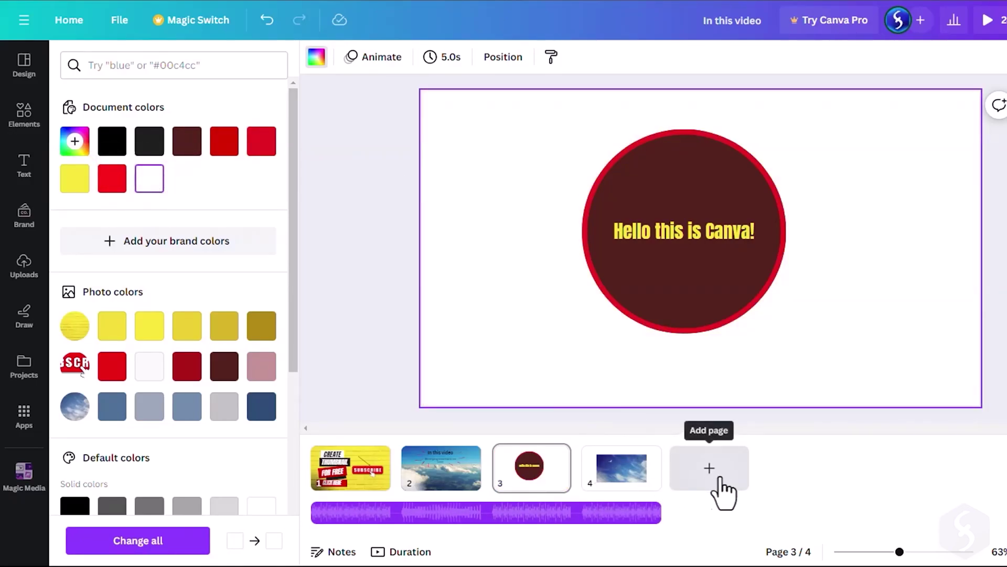
- Add a Slide transition between page 2 and page 3
{"action": "left_click", "coordinate": [449, 477]}
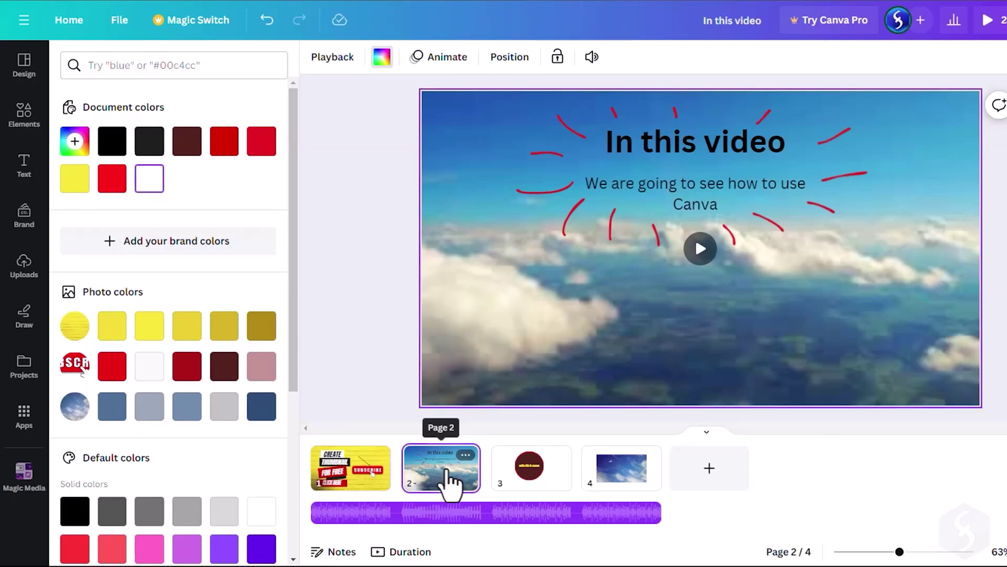
{"action": "right_click", "coordinate": [441, 478]}
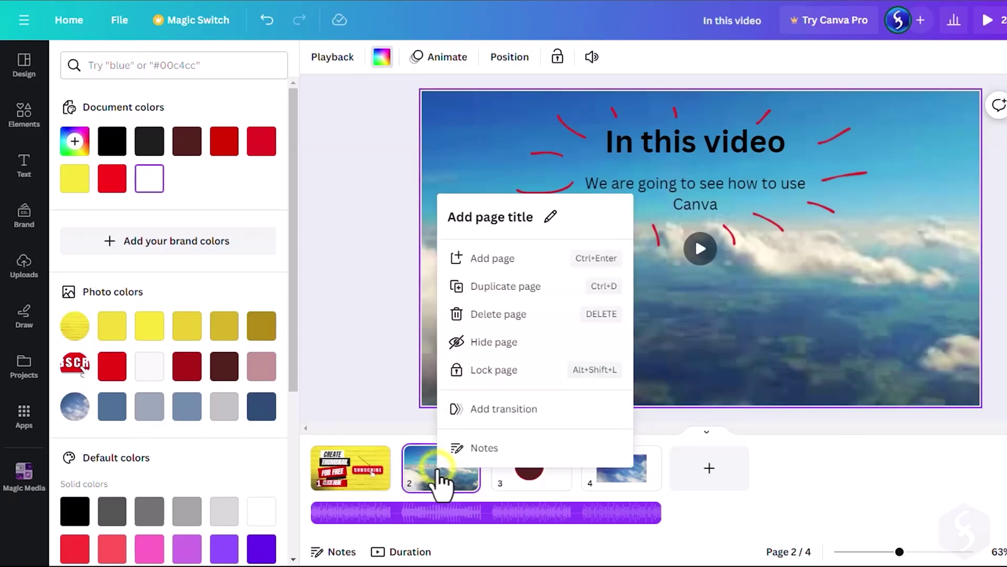
{"action": "left_click", "coordinate": [496, 412]}
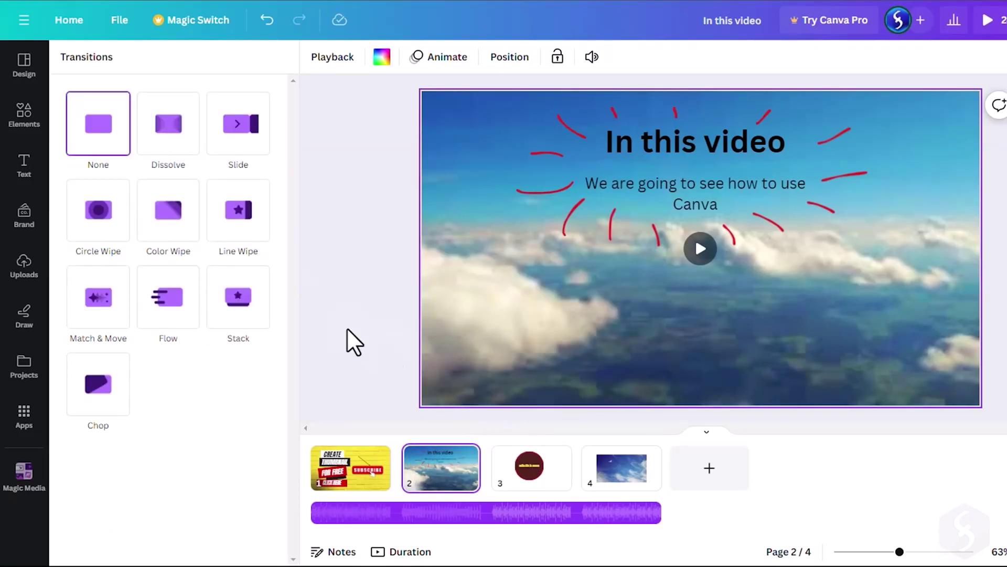
{"action": "left_click", "coordinate": [235, 137]}
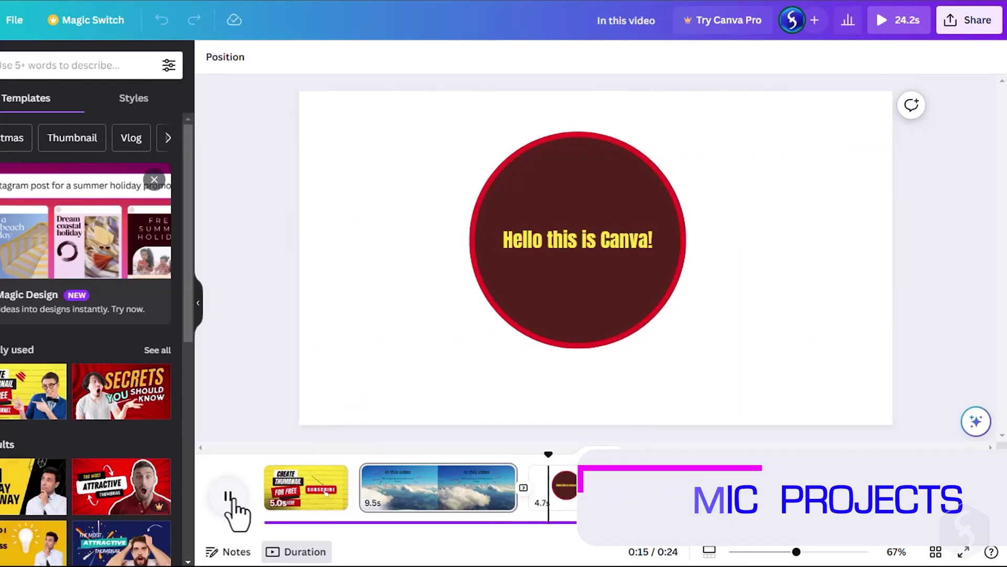
- Stop the preview, show page durations on the timeline, and play the video from page 2
{"action": "left_click", "coordinate": [229, 496]}
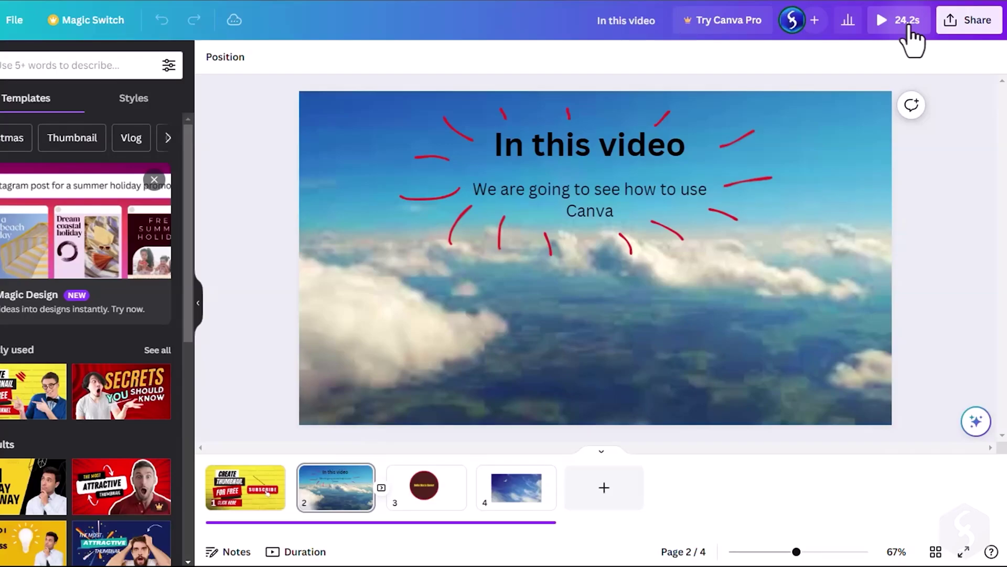
{"action": "left_click", "coordinate": [301, 552]}
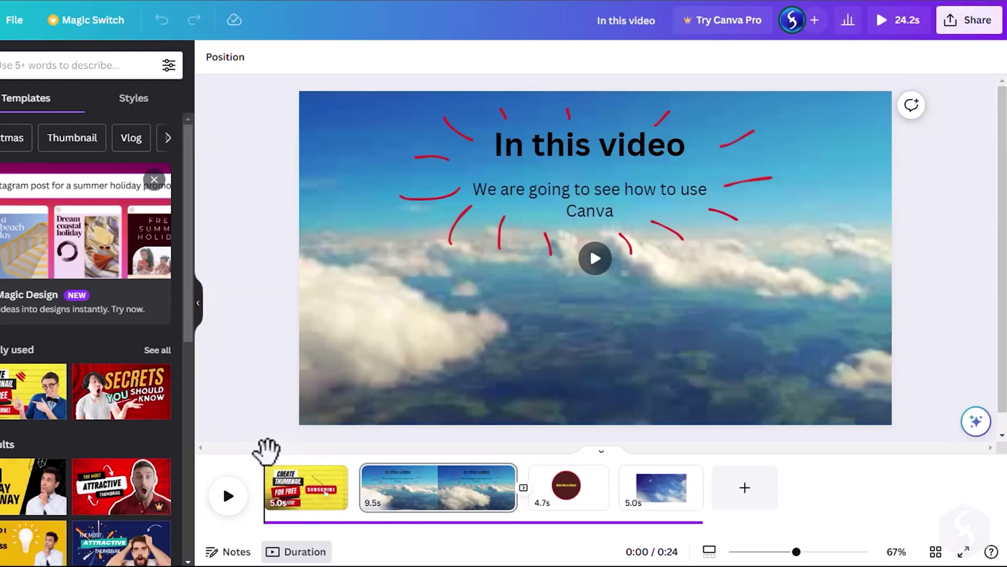
{"action": "left_click_drag", "start_coordinate": [265, 450], "coordinate": [362, 449]}
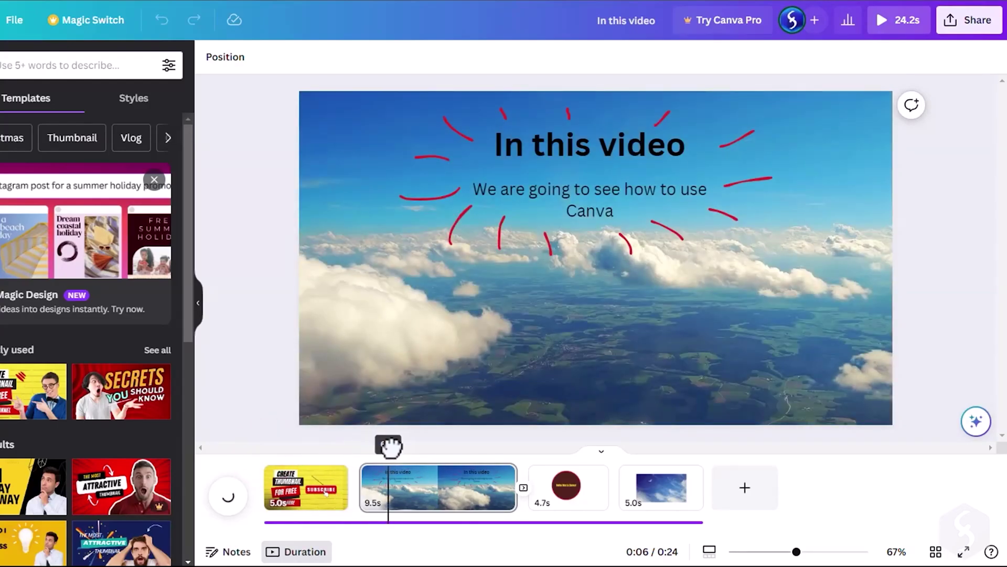
{"action": "left_click", "coordinate": [234, 498]}
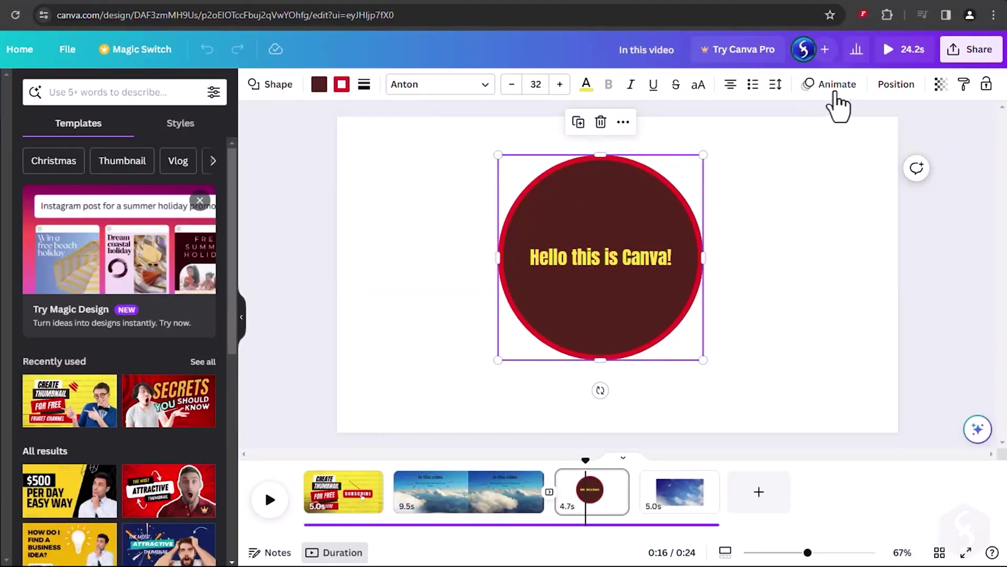
{"action": "left_click", "coordinate": [837, 85]}
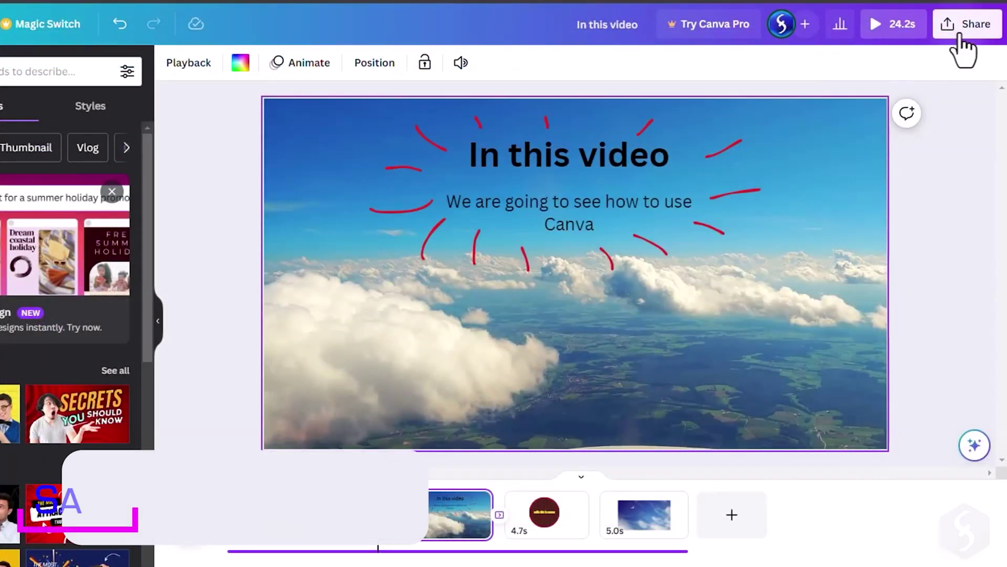
- Set the design's collaboration link to Anyone with the link can edit
{"action": "left_click", "coordinate": [960, 38]}
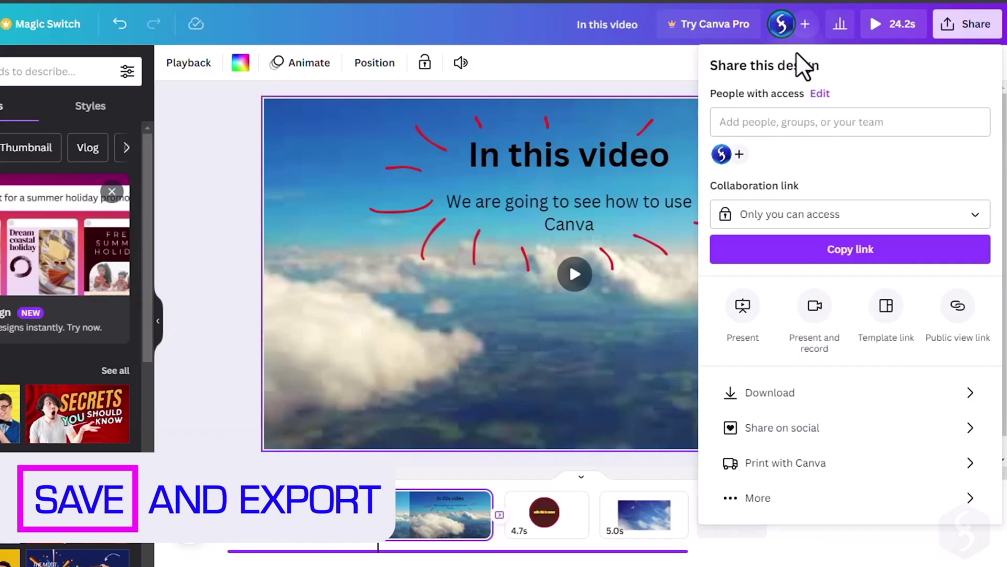
{"action": "left_click", "coordinate": [819, 215]}
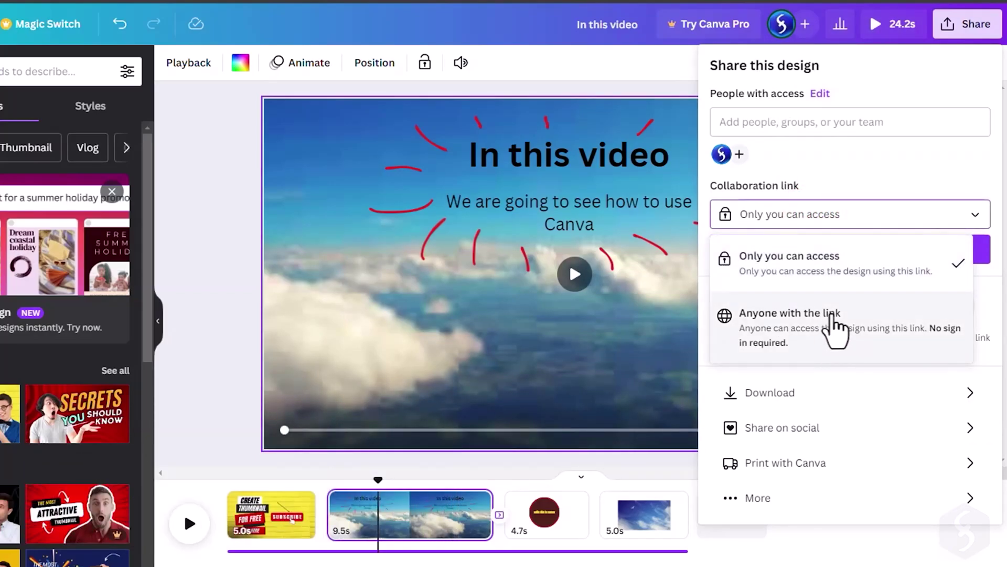
{"action": "left_click", "coordinate": [834, 327]}
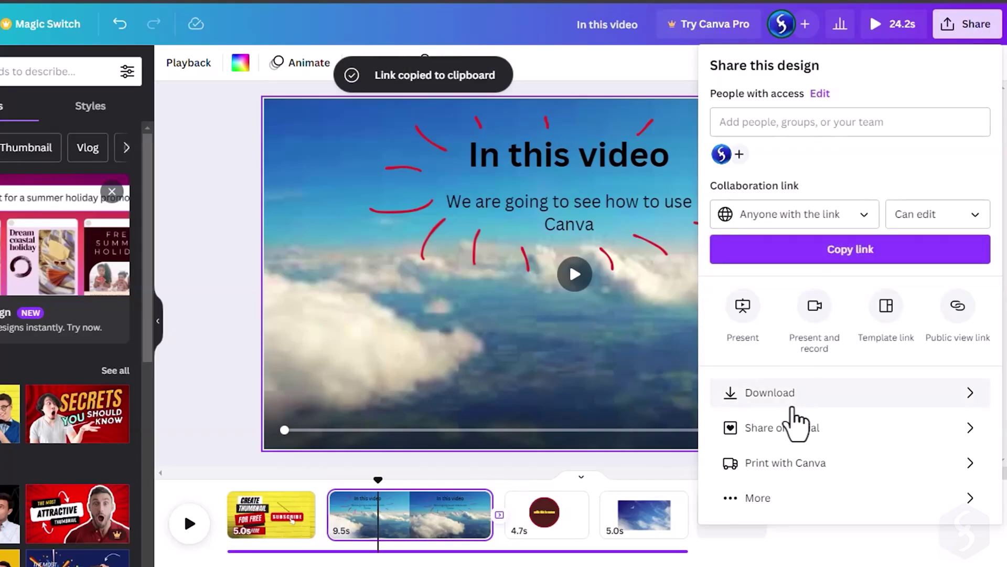
- Check the download file types and keep MP4 Video as the format
{"action": "left_click", "coordinate": [802, 394]}
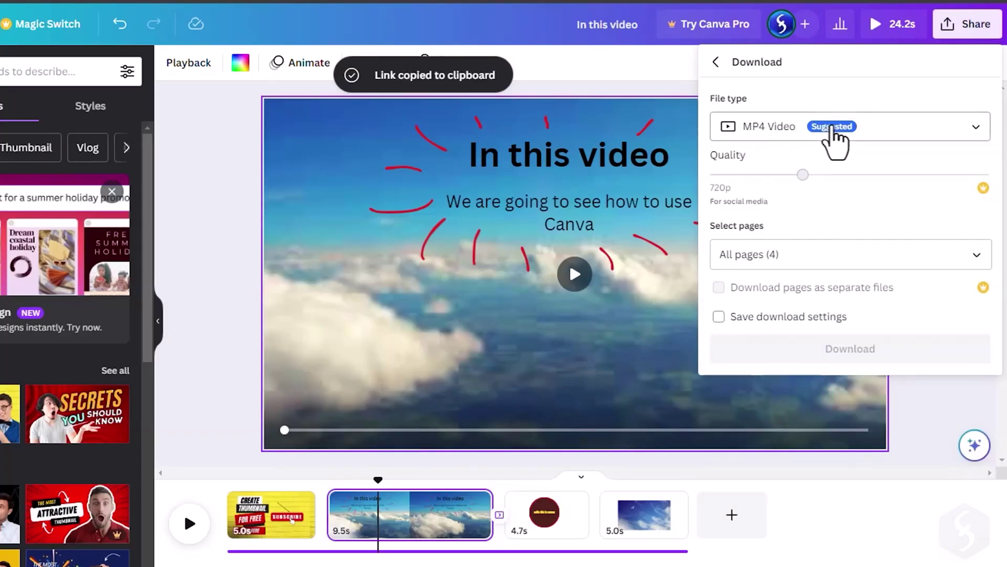
{"action": "left_click", "coordinate": [920, 126]}
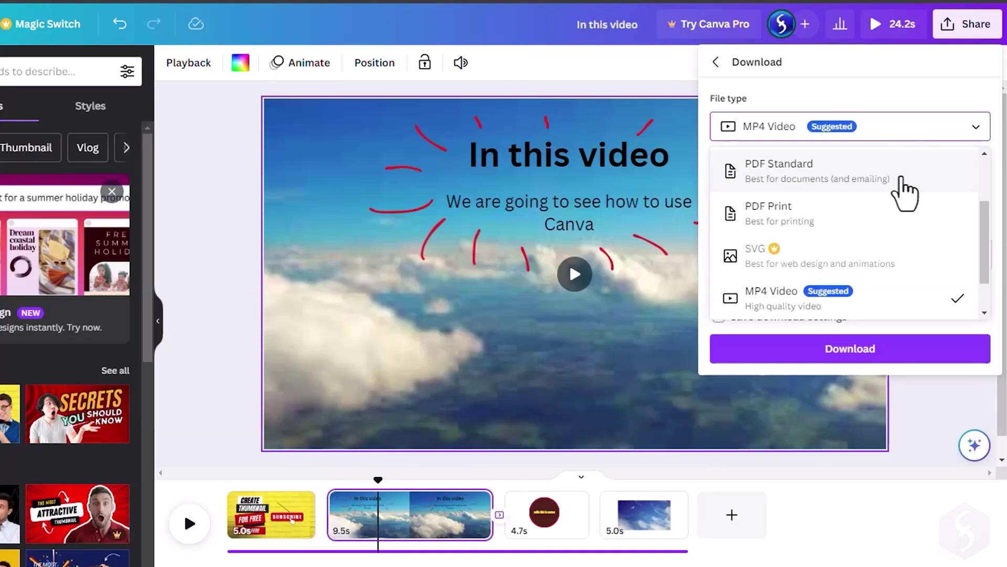
{"action": "scroll", "coordinate": [899, 184], "scroll_direction": "up", "scroll_amount": 2}
{"action": "scroll", "coordinate": [895, 281], "scroll_direction": "down", "scroll_amount": 4}
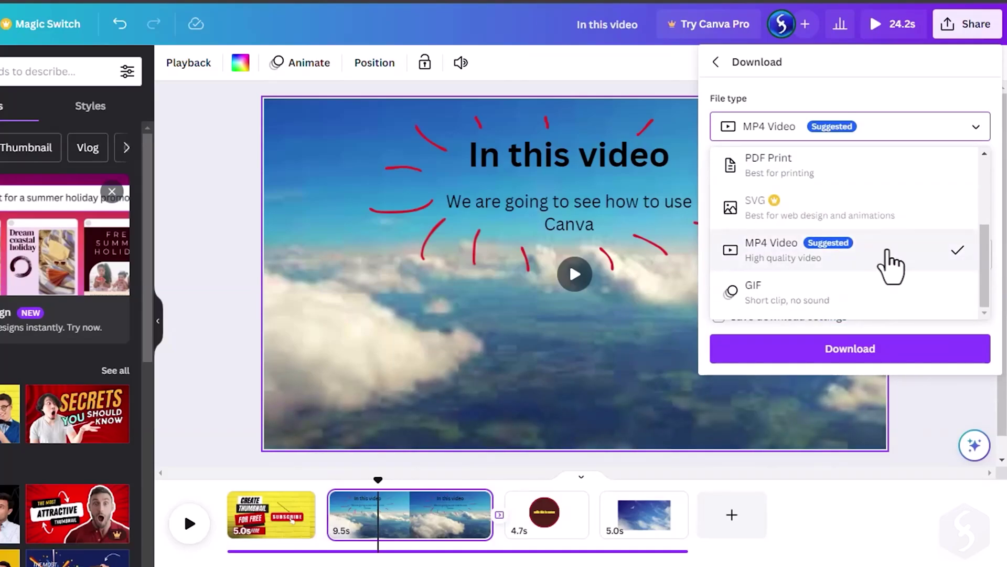
{"action": "left_click", "coordinate": [892, 270]}
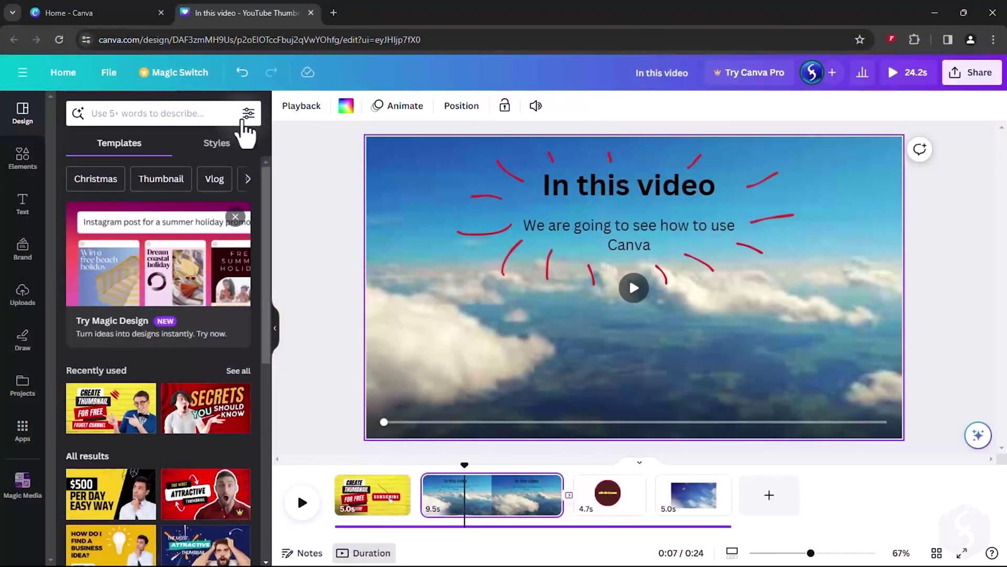
- From Home, create a new blank Brainstorm Whiteboard under Whiteboards
{"action": "left_click", "coordinate": [63, 75]}
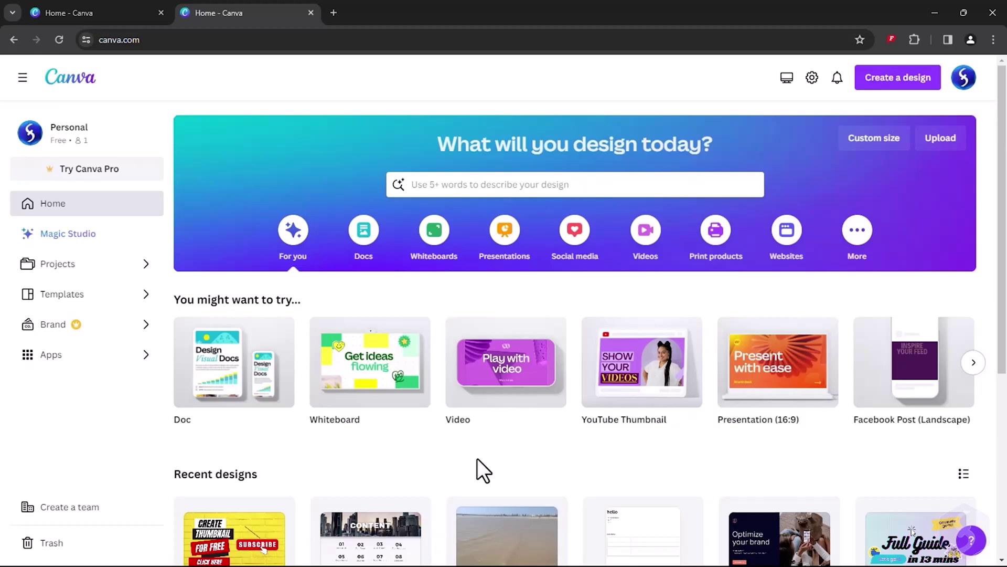
{"action": "left_click", "coordinate": [432, 244]}
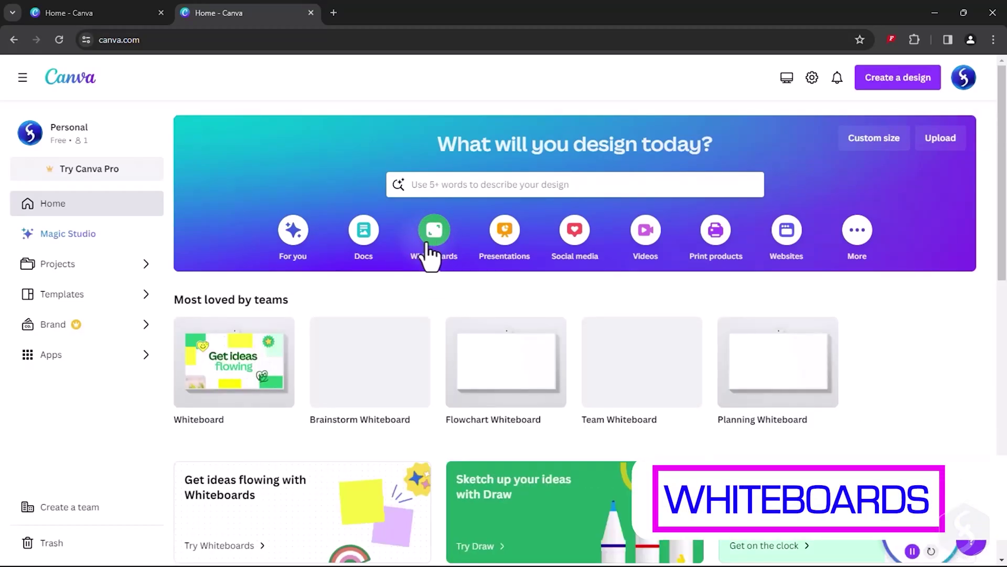
{"action": "left_click", "coordinate": [359, 364]}
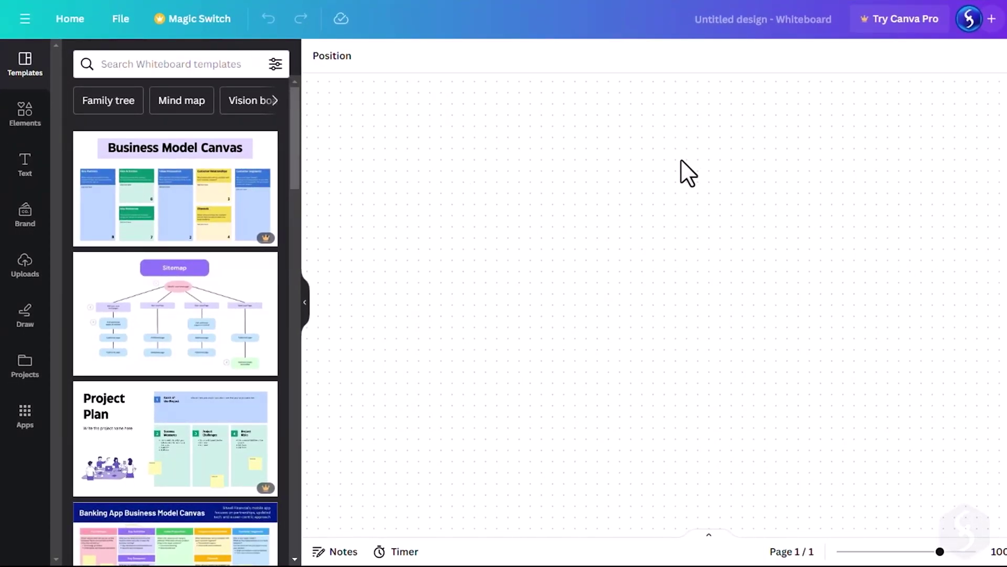
- Add a yellow sticky note, an arrow and a red X sticker below-left, then start the five-minute timer
{"action": "left_click", "coordinate": [28, 112]}
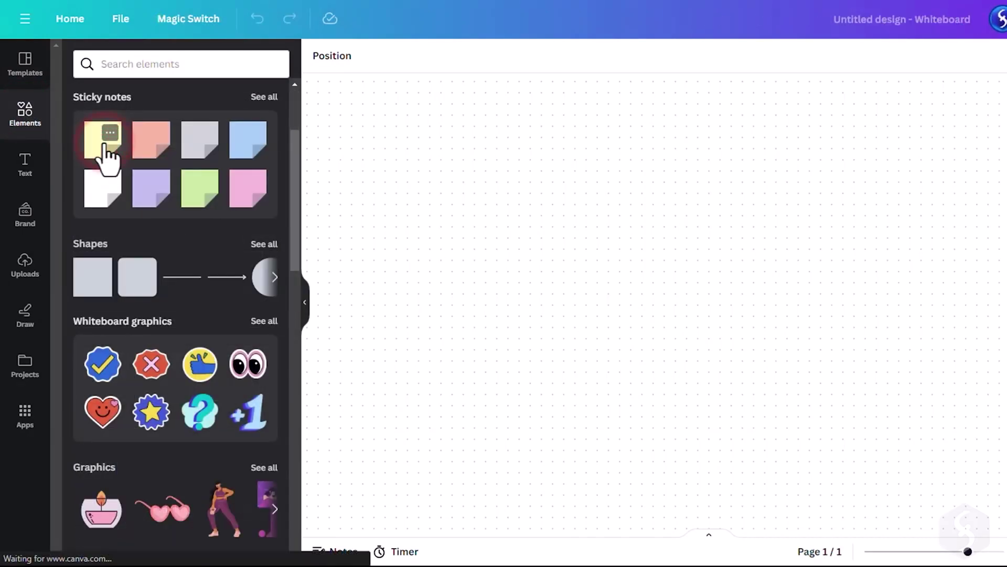
{"action": "left_click", "coordinate": [108, 152]}
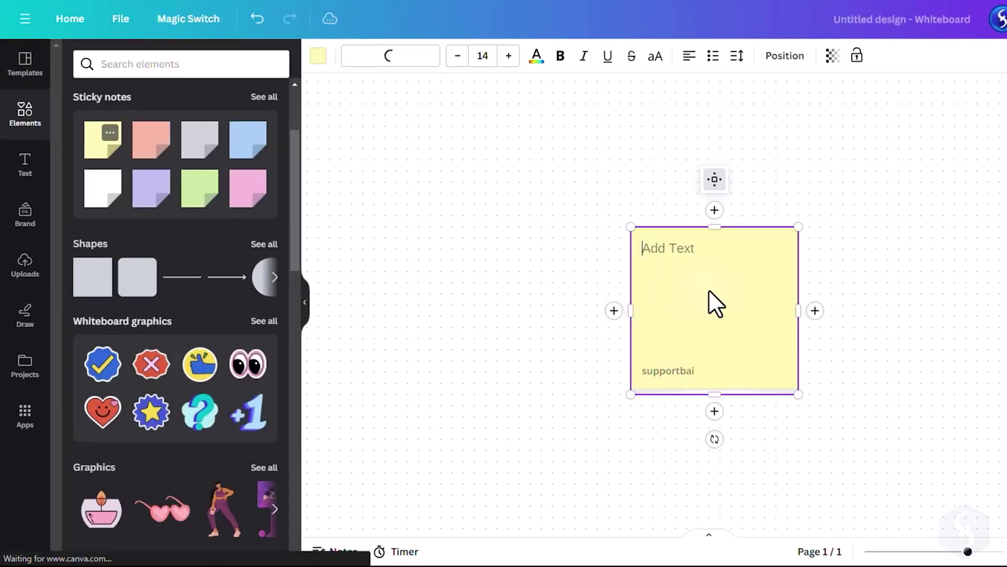
{"action": "left_click", "coordinate": [225, 277]}
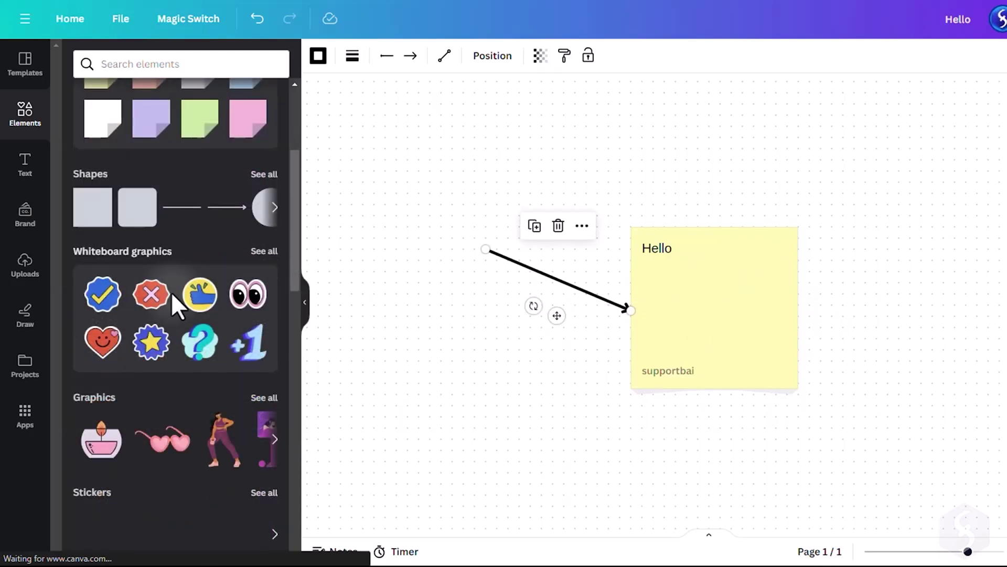
{"action": "left_click", "coordinate": [152, 292]}
{"action": "left_click_drag", "start_coordinate": [702, 302], "coordinate": [492, 413]}
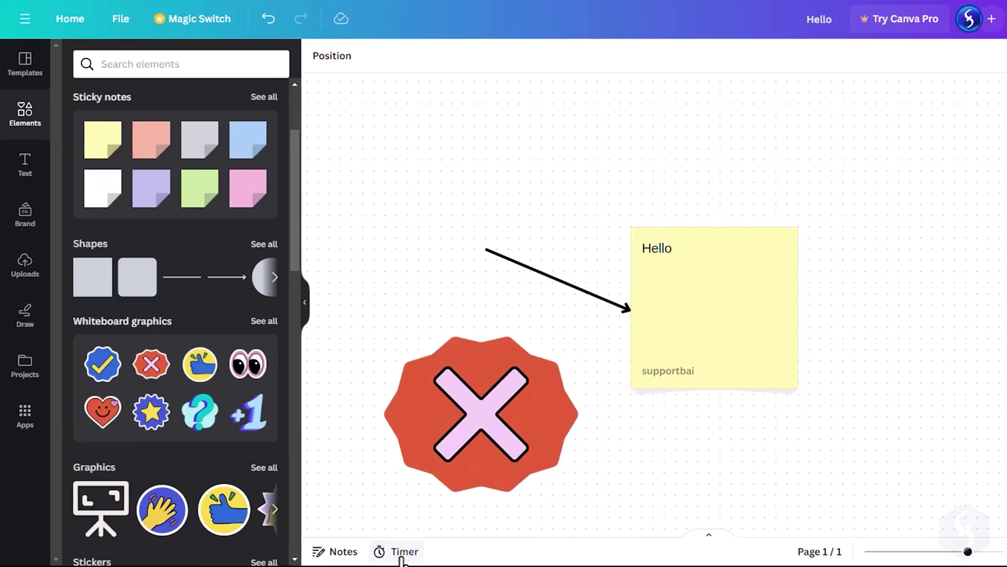
{"action": "left_click", "coordinate": [401, 556]}
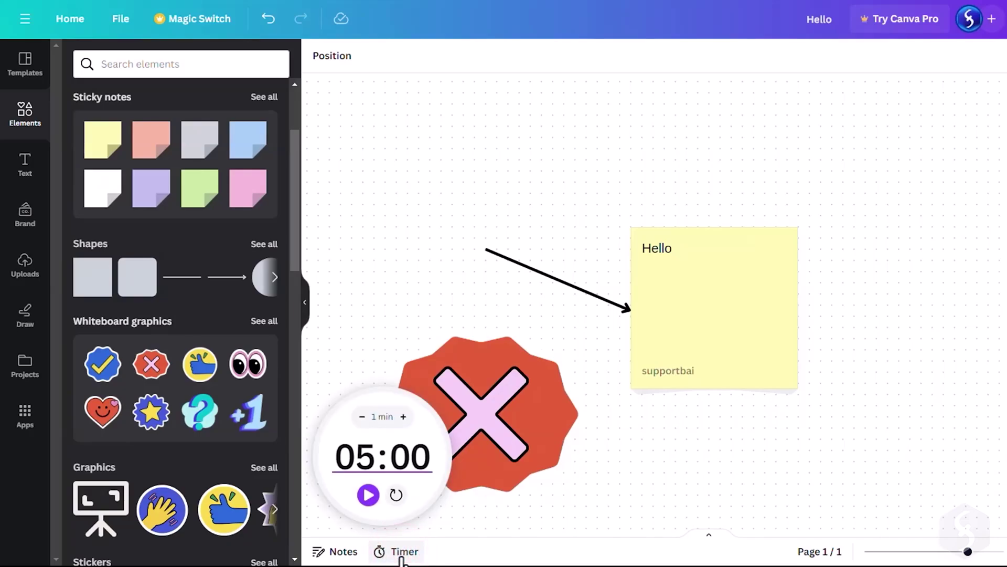
{"action": "left_click", "coordinate": [369, 496]}
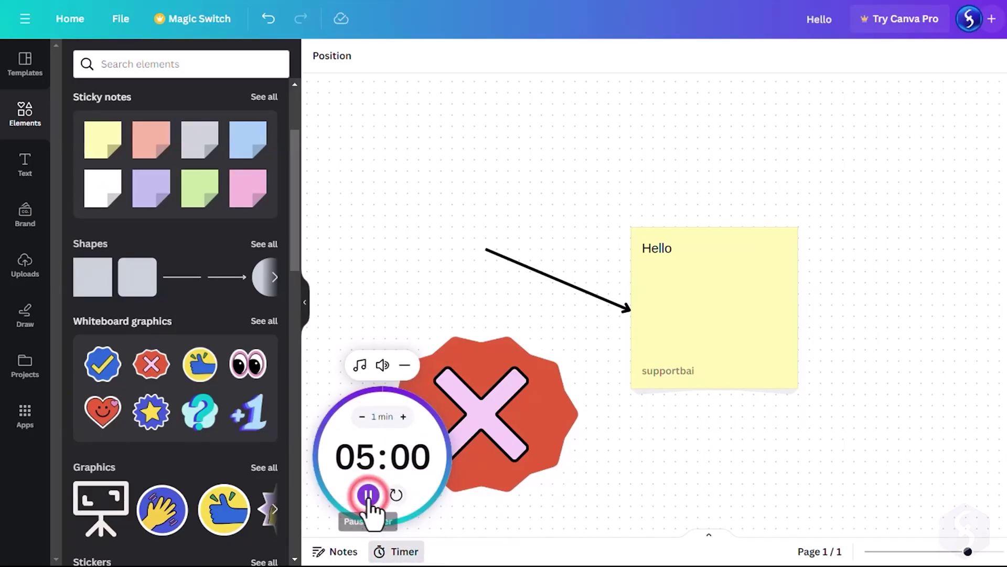
- Check the whiteboard's share and download settings, then choose a new presentation design
{"action": "left_click", "coordinate": [965, 22]}
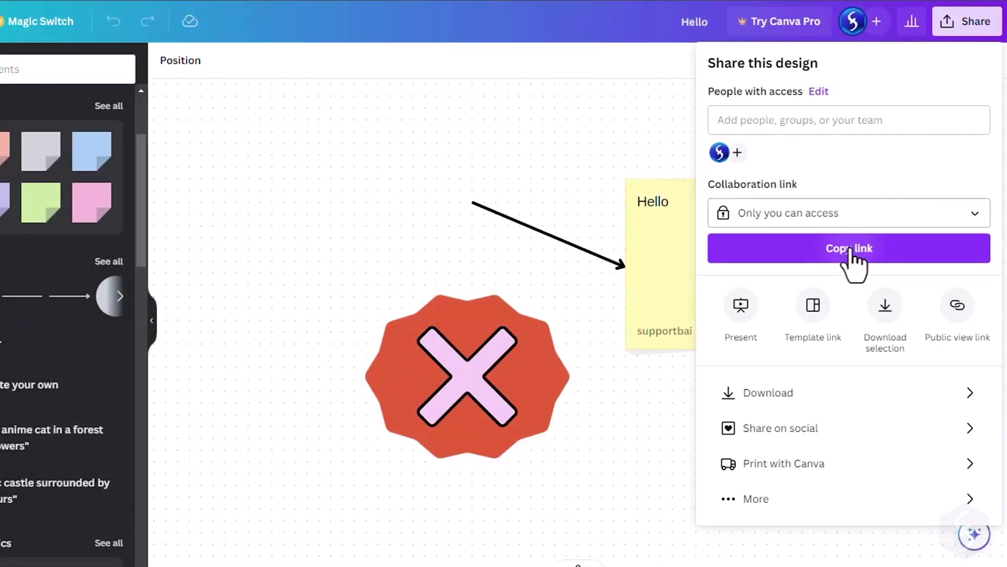
{"action": "left_click", "coordinate": [789, 394]}
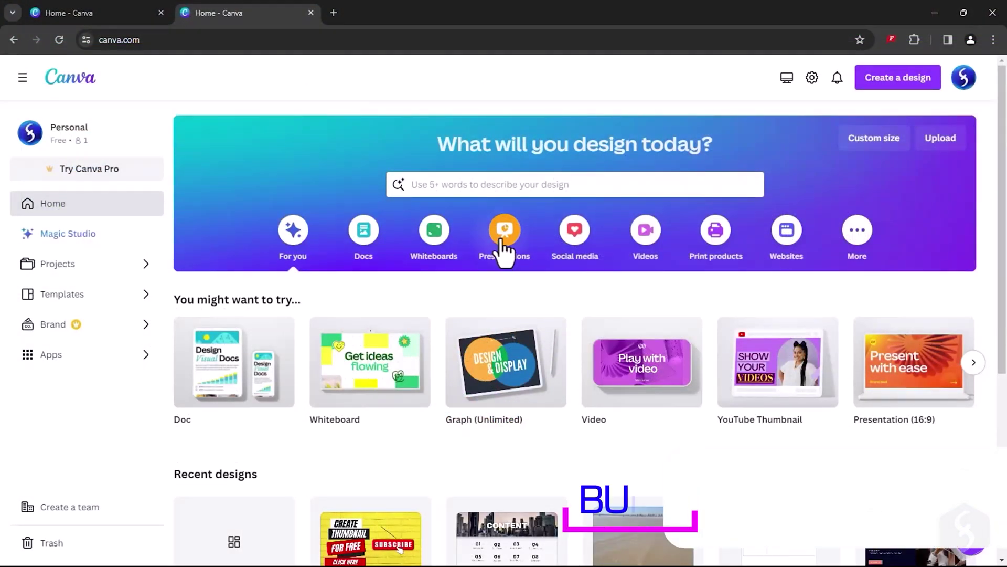
{"action": "left_click", "coordinate": [504, 236]}
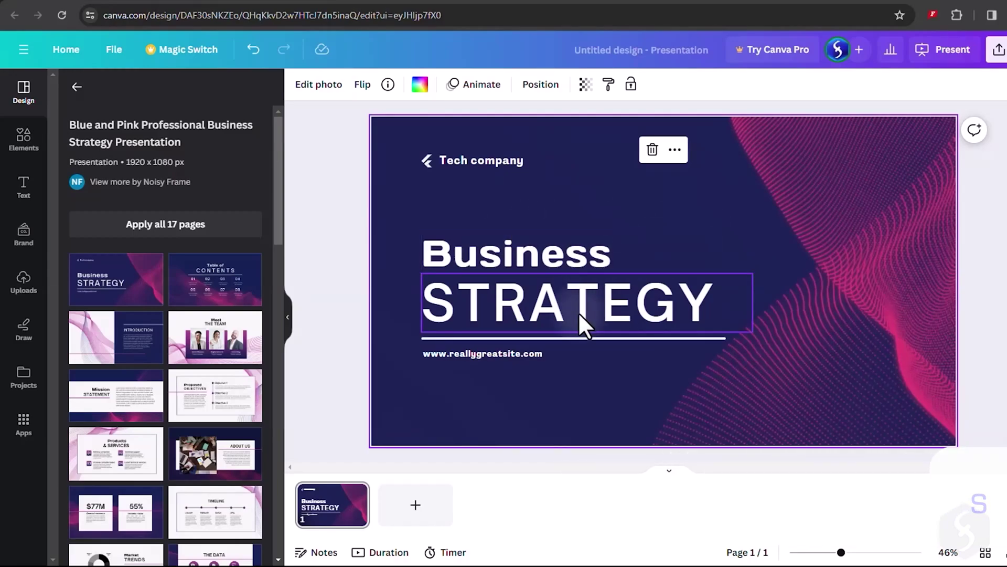
- Add a second page using the Table of Contents layout
{"action": "left_click", "coordinate": [578, 312]}
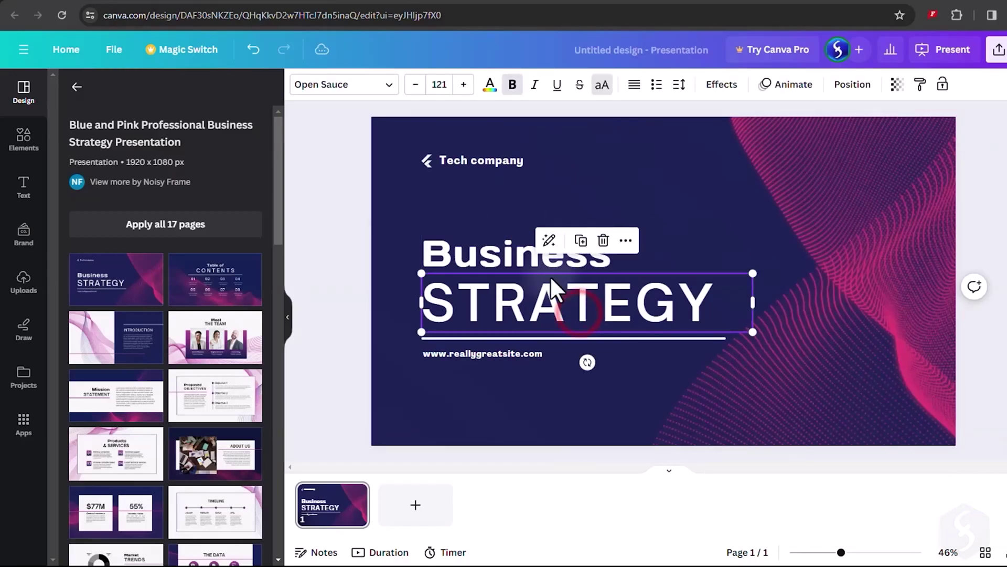
{"action": "left_click", "coordinate": [423, 506]}
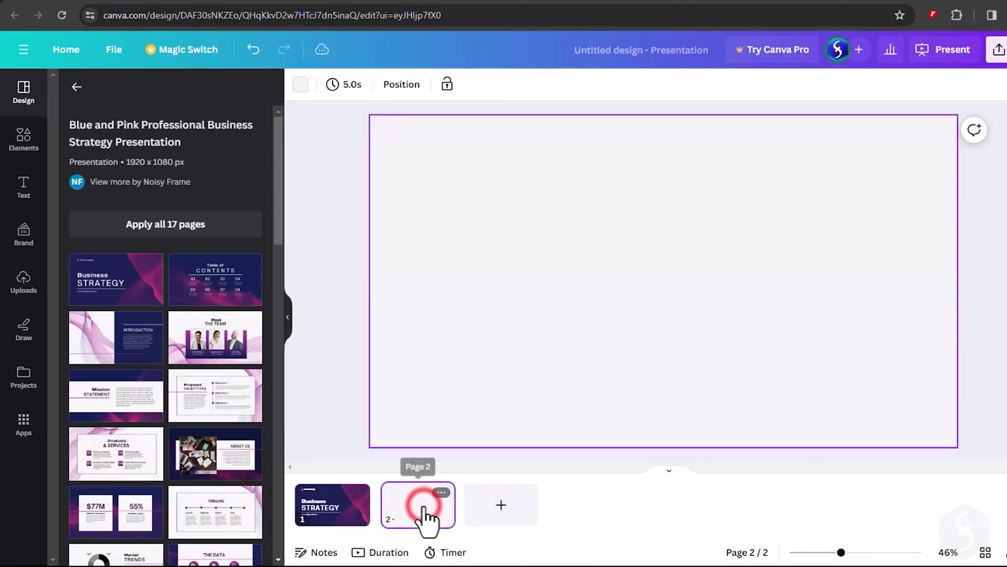
{"action": "left_click", "coordinate": [218, 285]}
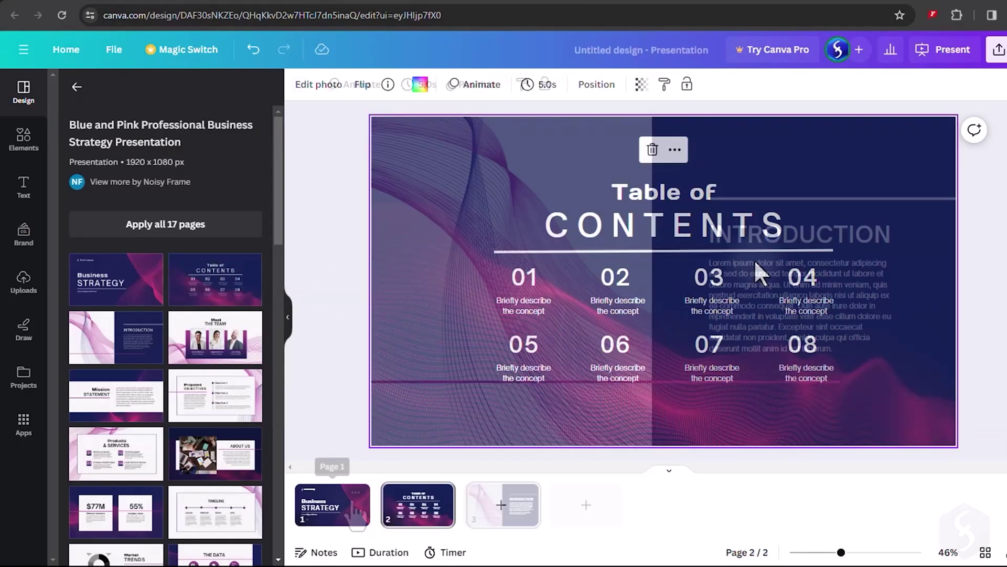
- Add a Flow transition after page 1, then add a line arrow element to the slide
{"action": "right_click", "coordinate": [353, 507]}
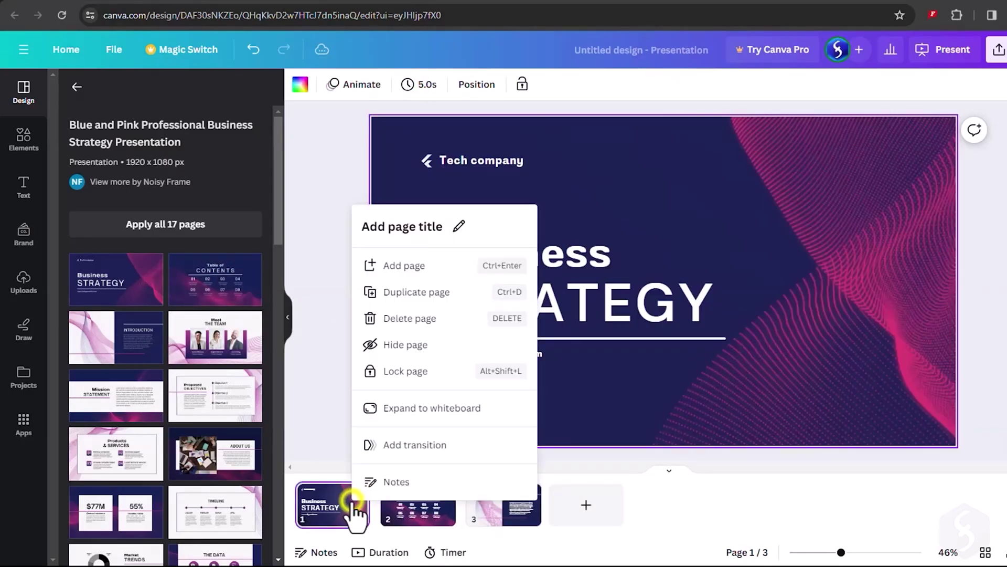
{"action": "left_click", "coordinate": [420, 449]}
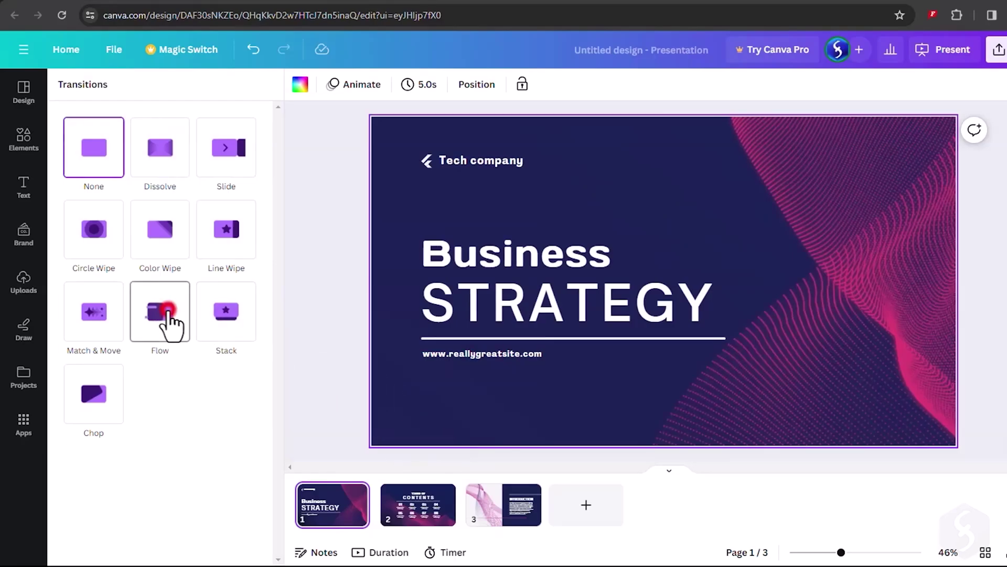
{"action": "left_click", "coordinate": [165, 321]}
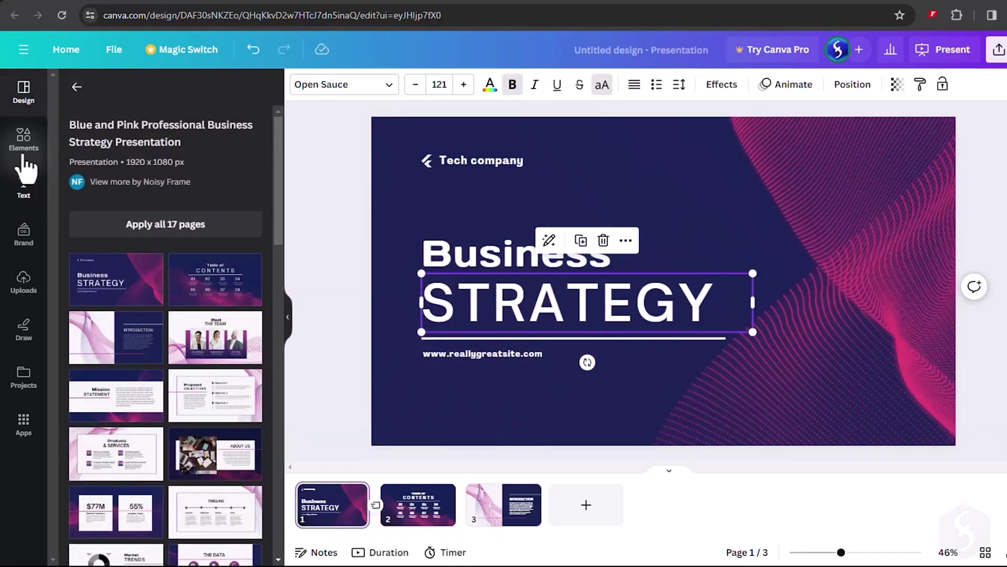
{"action": "left_click", "coordinate": [24, 141]}
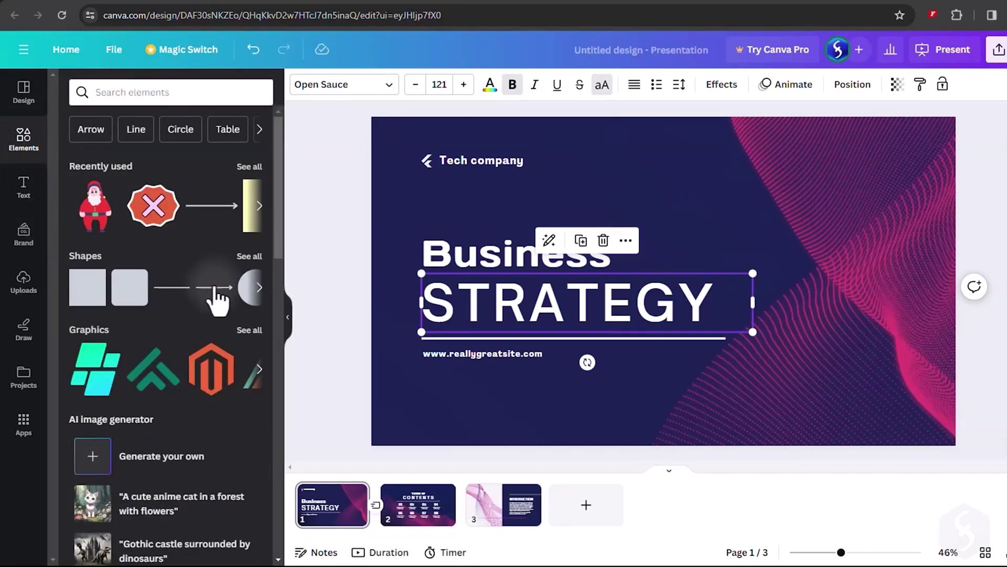
{"action": "left_click", "coordinate": [214, 288]}
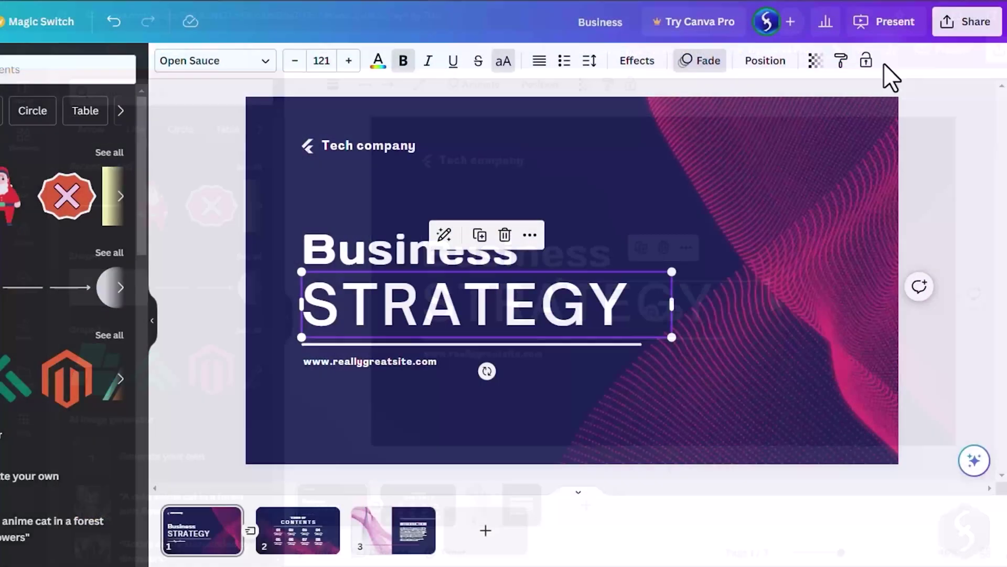
- Present the deck full screen, advance to the Table of Contents, and start a Canva Live session
{"action": "left_click", "coordinate": [884, 23]}
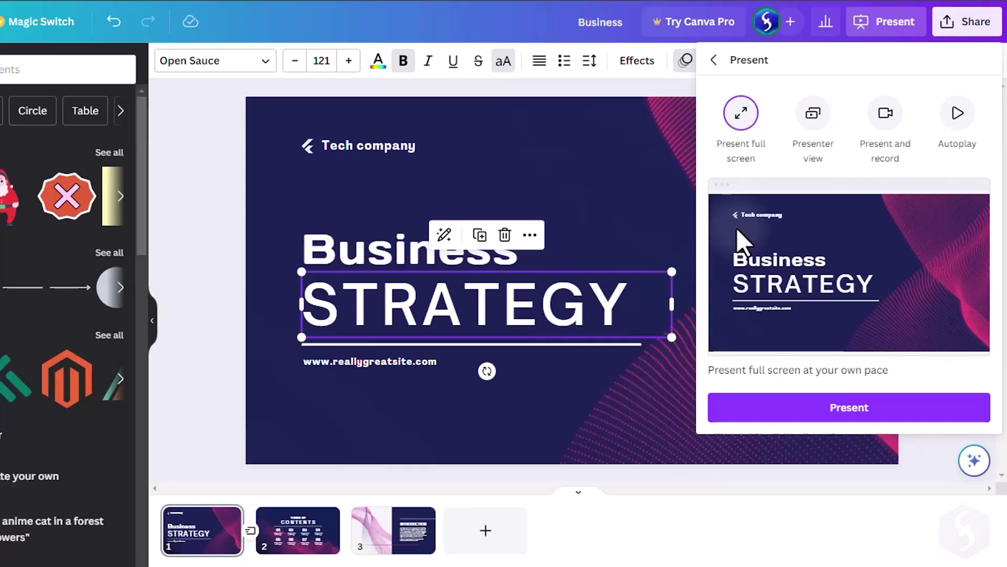
{"action": "left_click", "coordinate": [787, 415]}
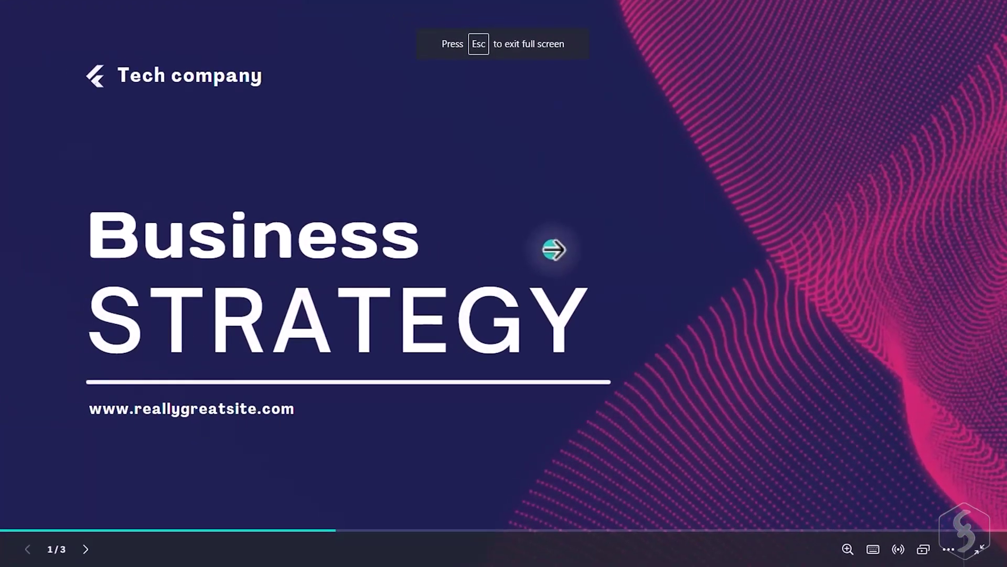
{"action": "left_click", "coordinate": [856, 320]}
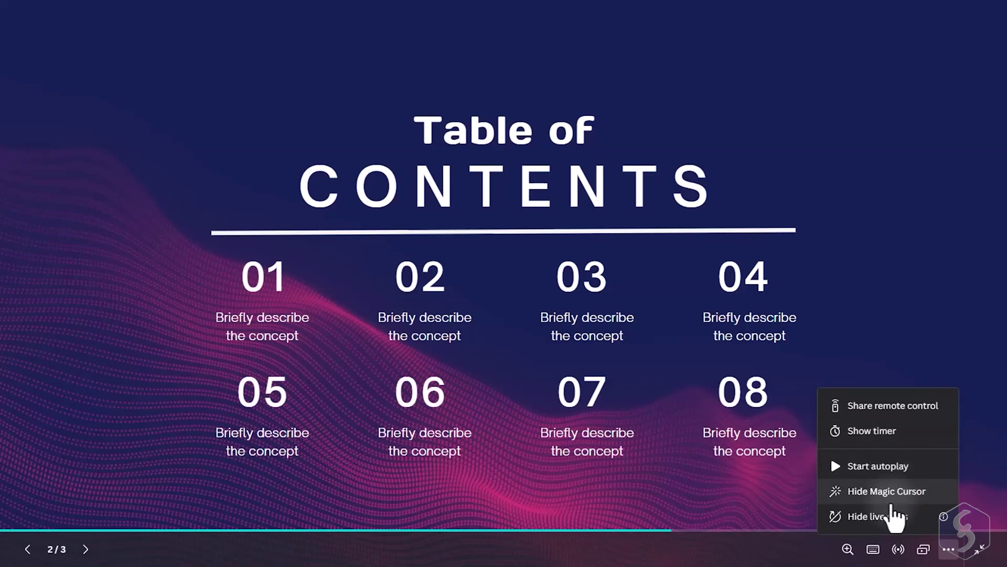
{"action": "left_click", "coordinate": [898, 550]}
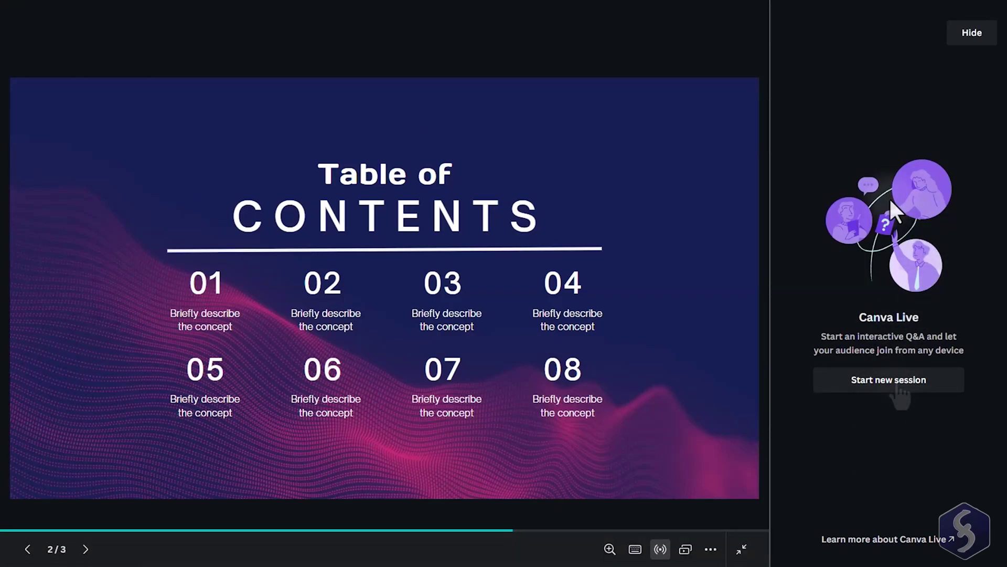
{"action": "left_click", "coordinate": [895, 381]}
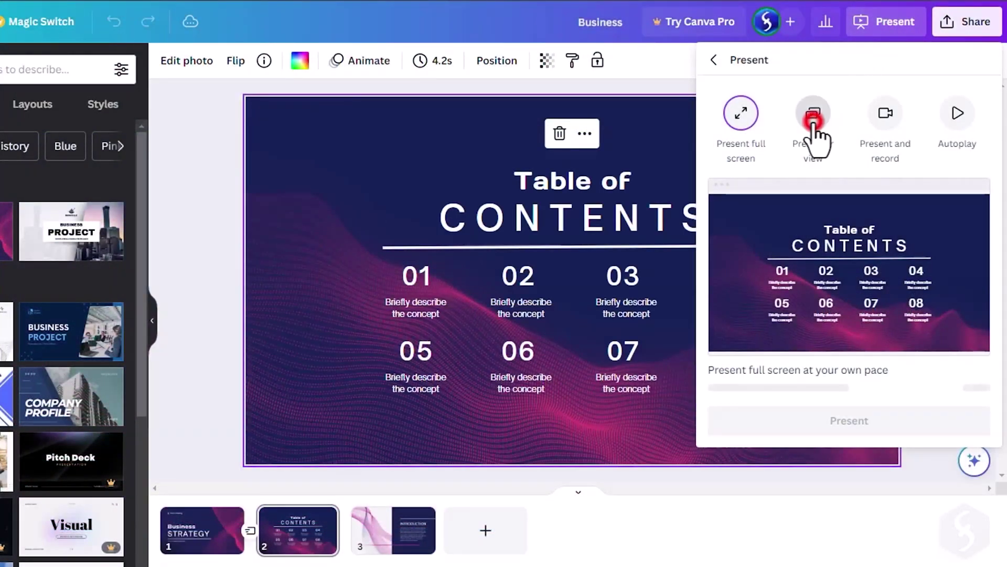
- In presenter view, jump back to slide 1 and then to the Table of Contents slide
{"action": "left_click", "coordinate": [814, 120]}
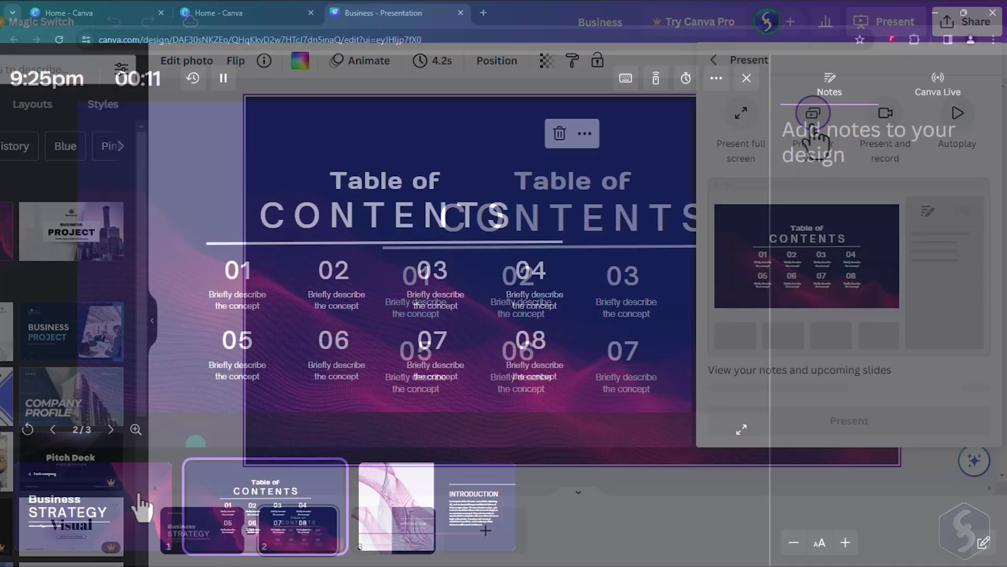
{"action": "left_click", "coordinate": [135, 506]}
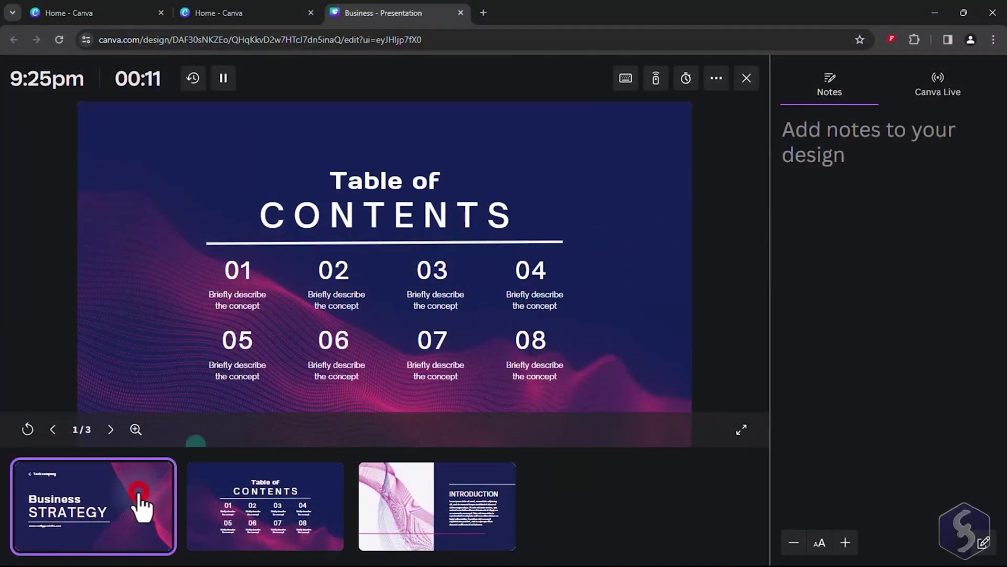
{"action": "left_click", "coordinate": [287, 506]}
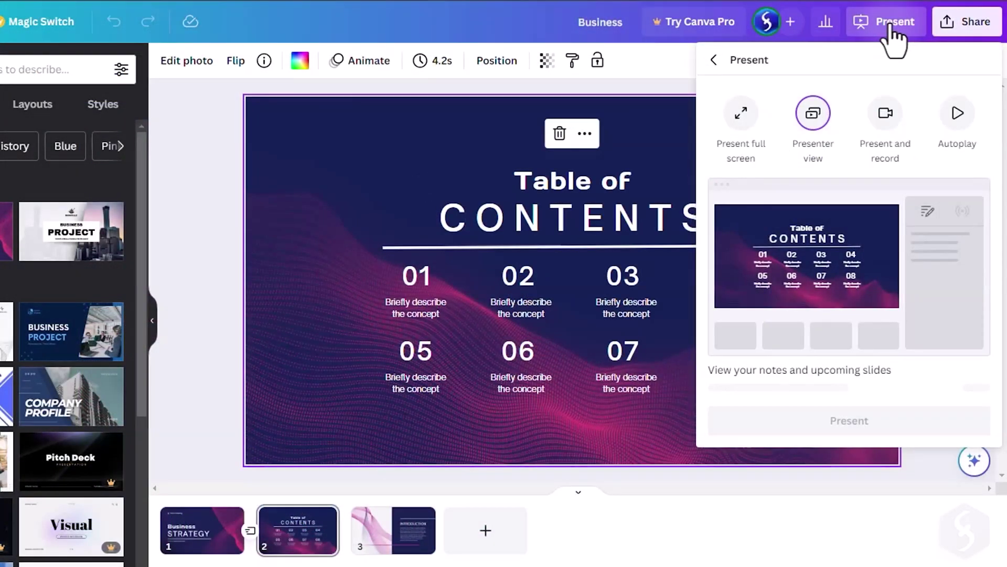
- Record a short presenter talk-through in the recording studio and end it to get its link
{"action": "left_click", "coordinate": [885, 116]}
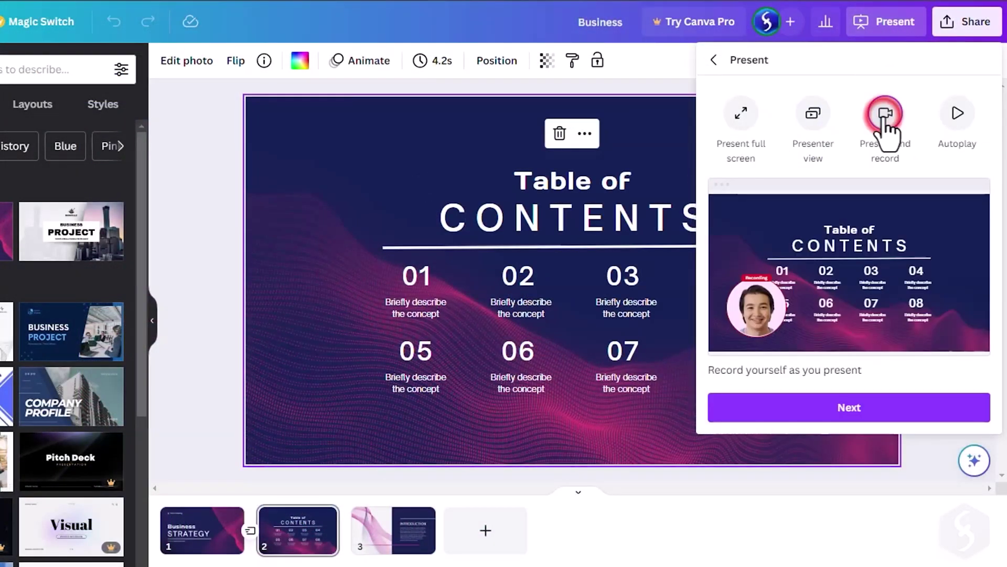
{"action": "left_click", "coordinate": [869, 411]}
{"action": "left_click", "coordinate": [873, 362]}
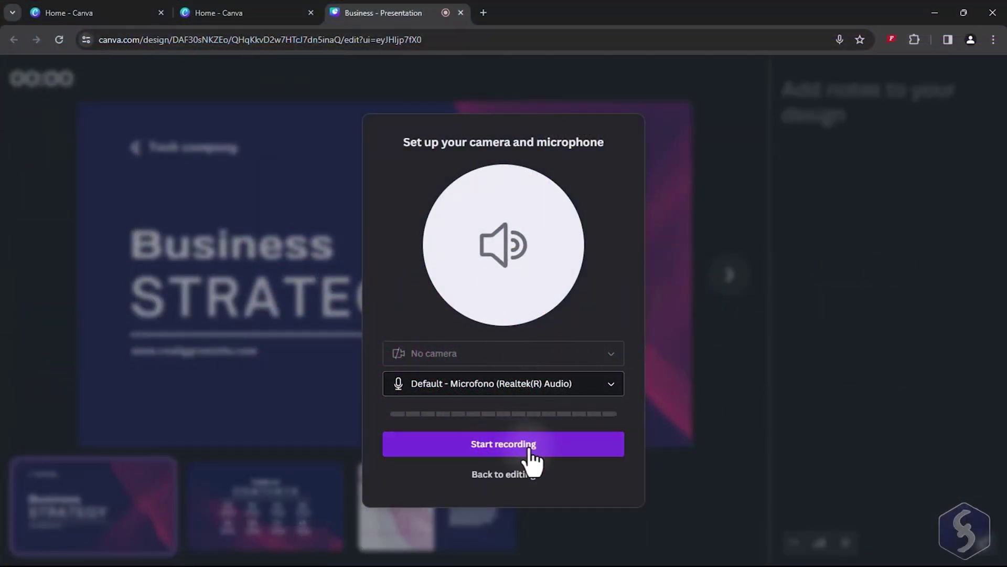
{"action": "left_click", "coordinate": [530, 451]}
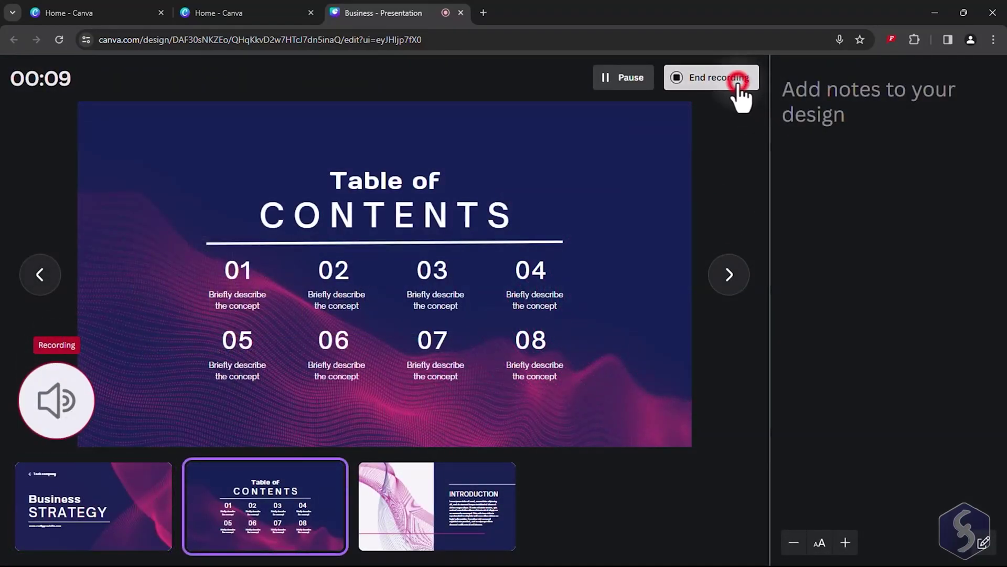
{"action": "left_click", "coordinate": [740, 78]}
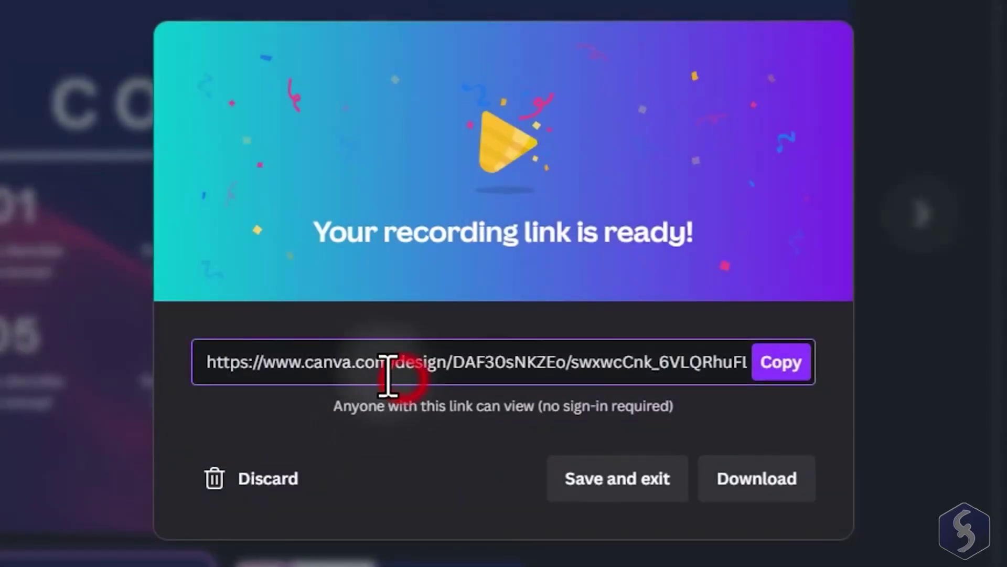
- Deselect the recording link text, then open the presentation's share download options
{"action": "left_click_drag", "start_coordinate": [388, 368], "coordinate": [719, 370]}
{"action": "left_click", "coordinate": [719, 370]}
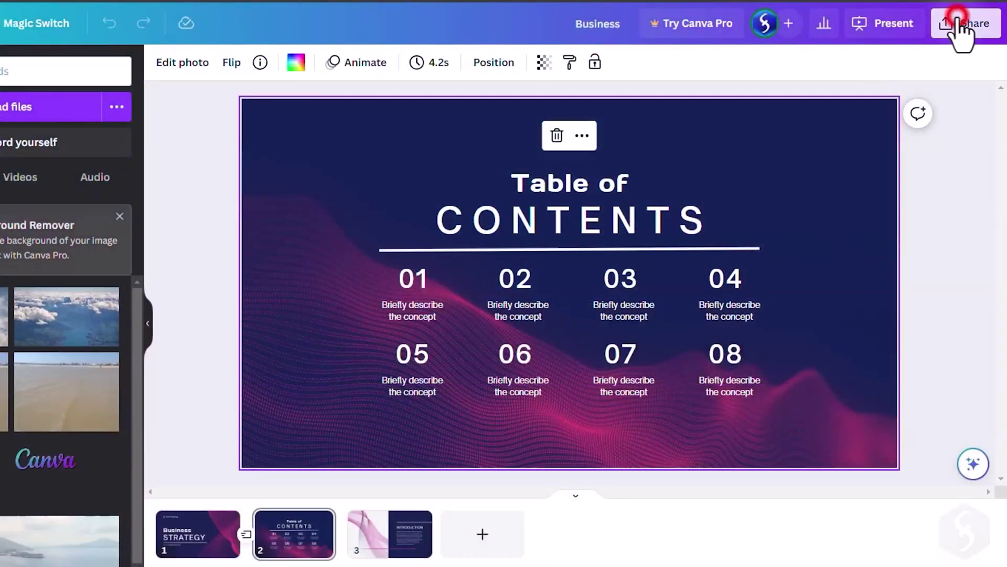
{"action": "left_click", "coordinate": [964, 31]}
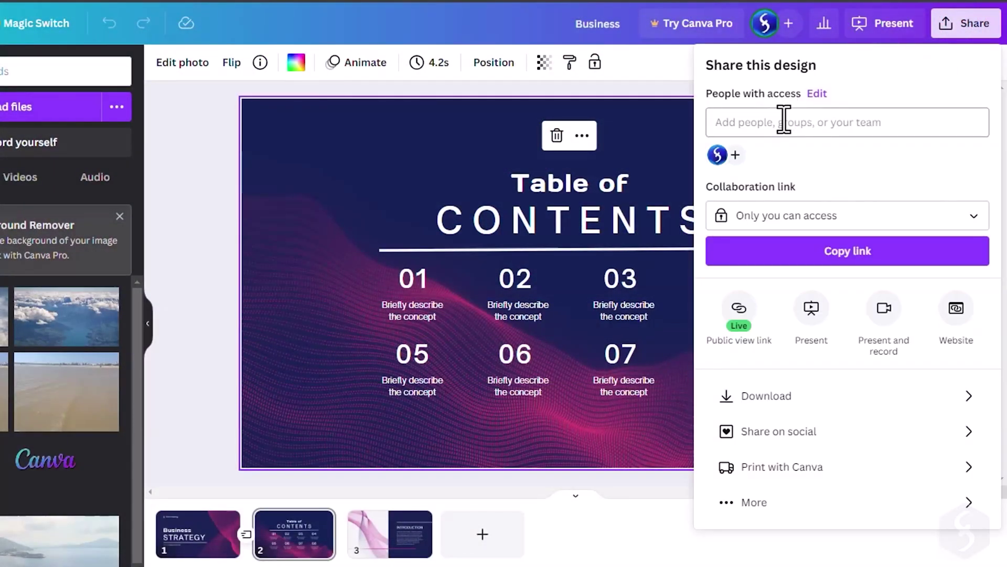
{"action": "left_click", "coordinate": [820, 398]}
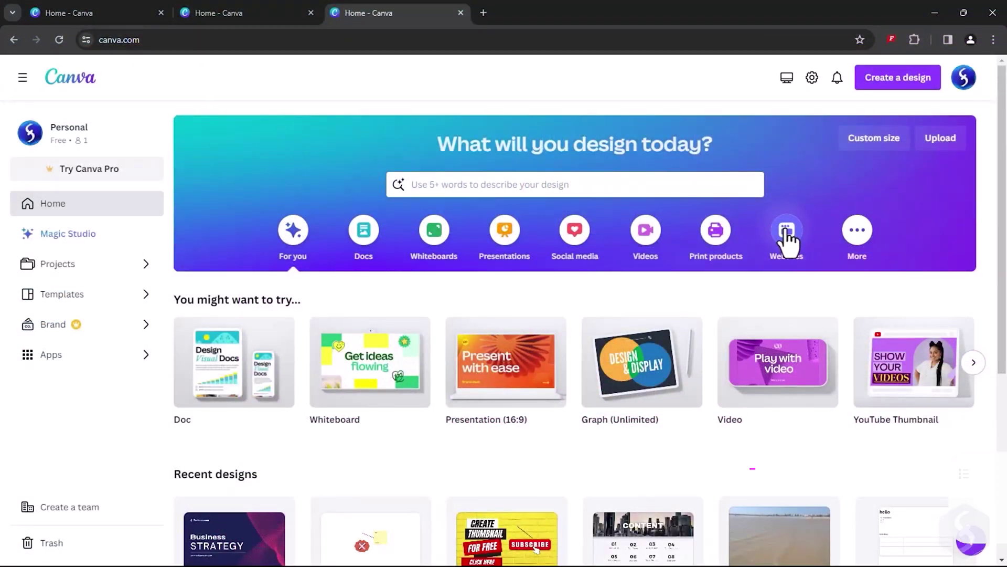
- Start an Education Website from the Final Term Project template, applying all 8 pages
{"action": "left_click", "coordinate": [783, 231]}
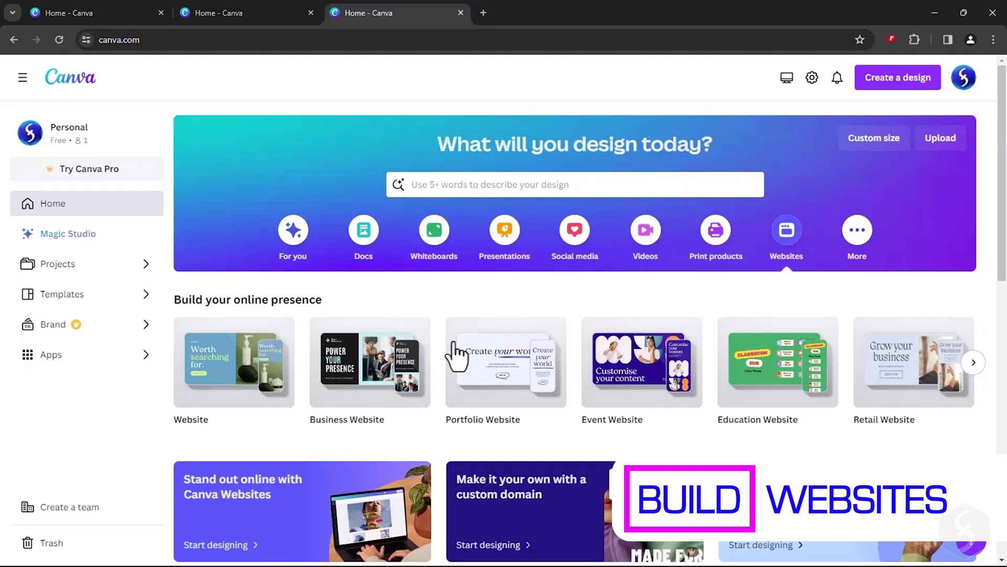
{"action": "left_click", "coordinate": [797, 370]}
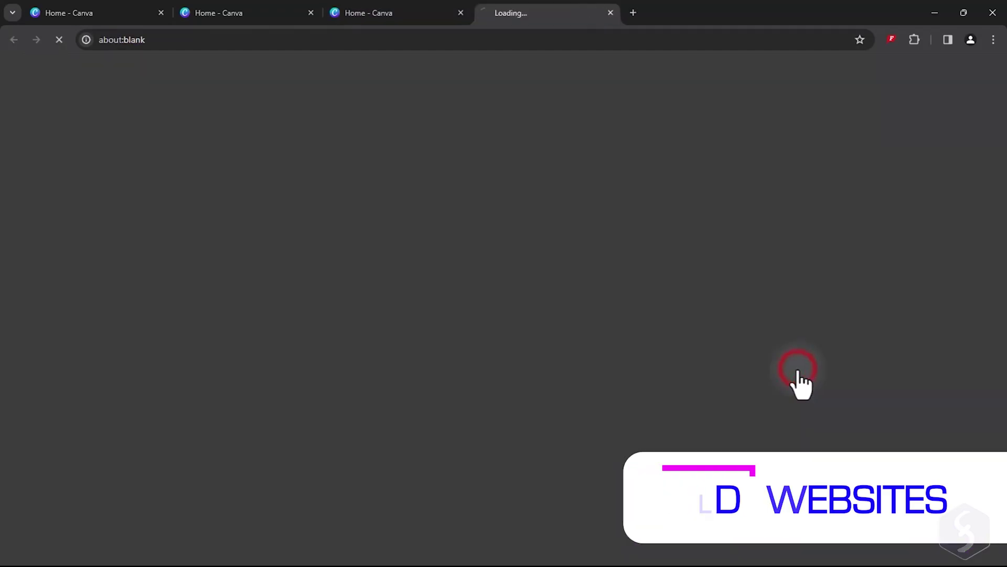
{"action": "left_click", "coordinate": [135, 231]}
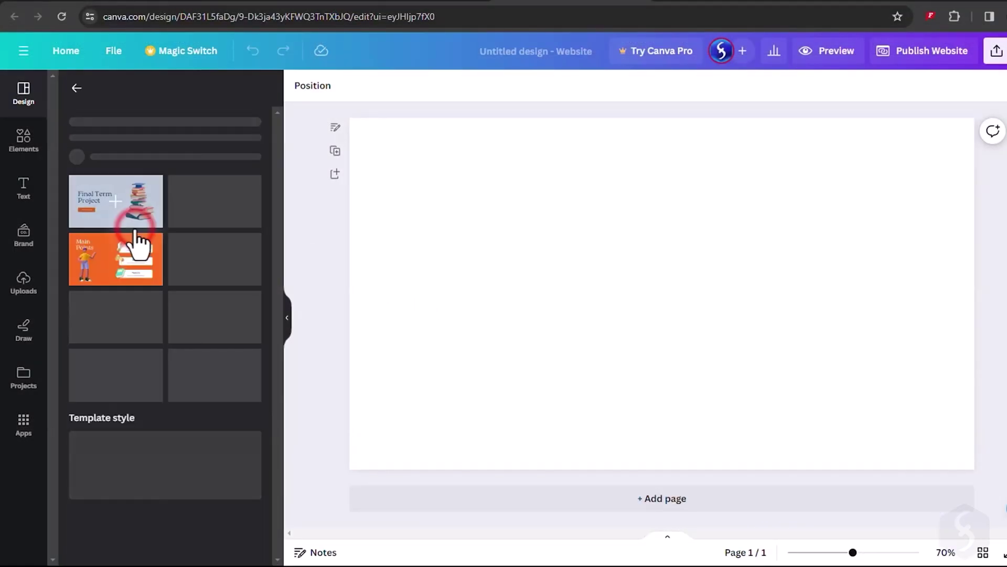
{"action": "left_click", "coordinate": [177, 226]}
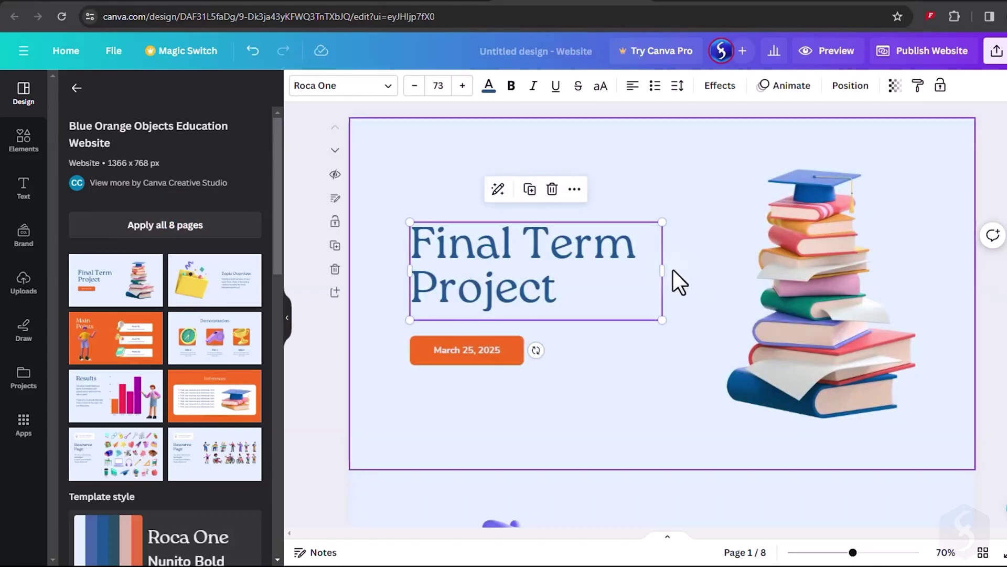
- Try resizing the title and browse the Topic Overview, Main Points and Demonstration pages
{"action": "mouse_move", "coordinate": [663, 223]}
{"action": "left_mouse_down"}
{"action": "mouse_move", "coordinate": [726, 178]}
{"action": "mouse_move", "coordinate": [659, 212]}
{"action": "mouse_move", "coordinate": [663, 222]}
{"action": "left_mouse_up"}
{"action": "mouse_move", "coordinate": [479, 349]}
{"action": "left_mouse_down"}
{"action": "mouse_move", "coordinate": [592, 344]}
{"action": "mouse_move", "coordinate": [492, 346]}
{"action": "left_mouse_up"}
{"action": "scroll", "coordinate": [681, 312], "scroll_direction": "down", "scroll_amount": 3}
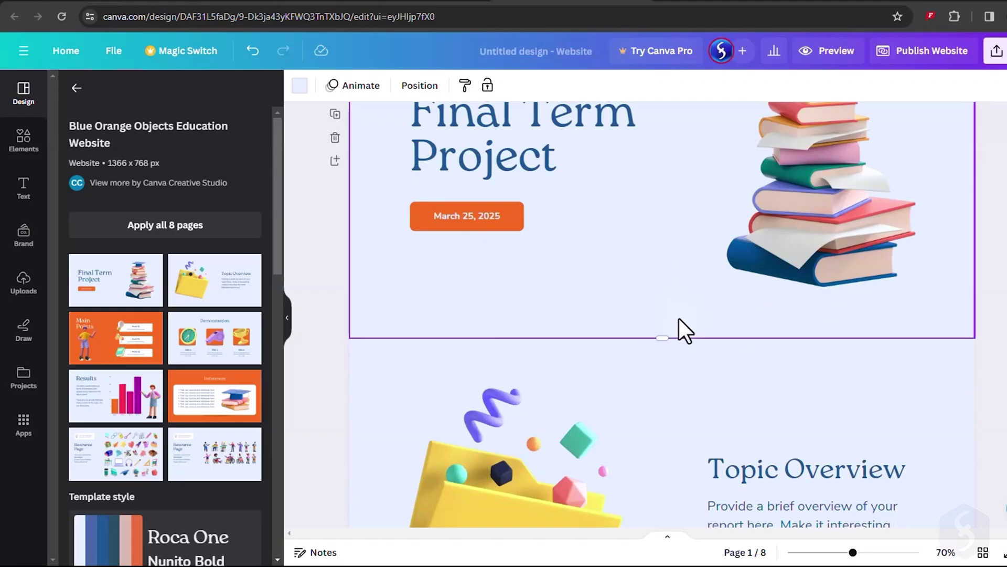
{"action": "left_click", "coordinate": [676, 380]}
{"action": "scroll", "coordinate": [675, 380], "scroll_direction": "down", "scroll_amount": 5}
{"action": "left_click", "coordinate": [613, 376]}
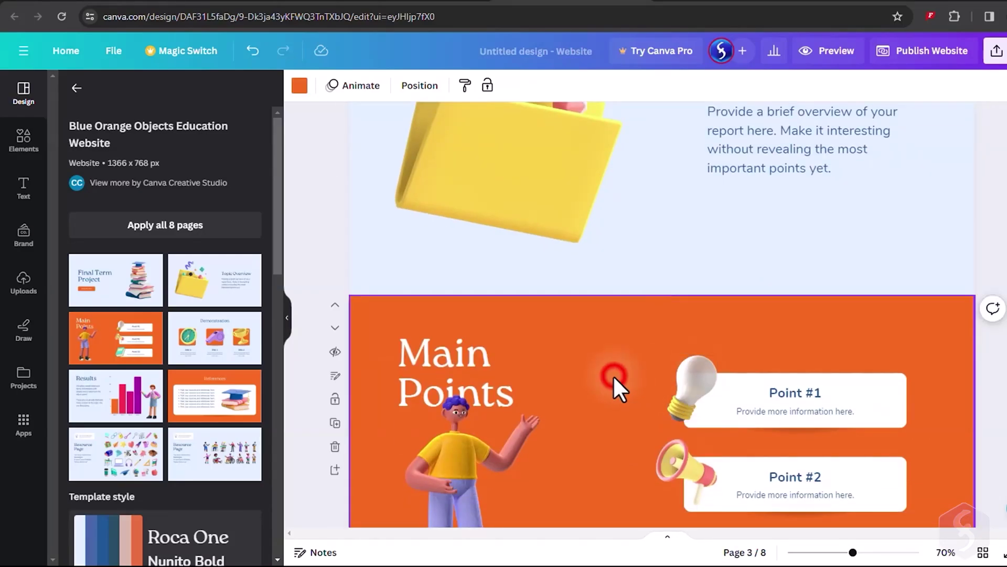
{"action": "scroll", "coordinate": [614, 375], "scroll_direction": "down", "scroll_amount": 2}
{"action": "scroll", "coordinate": [612, 374], "scroll_direction": "down", "scroll_amount": 3}
{"action": "left_click", "coordinate": [512, 375]}
{"action": "scroll", "coordinate": [518, 373], "scroll_direction": "down", "scroll_amount": 5}
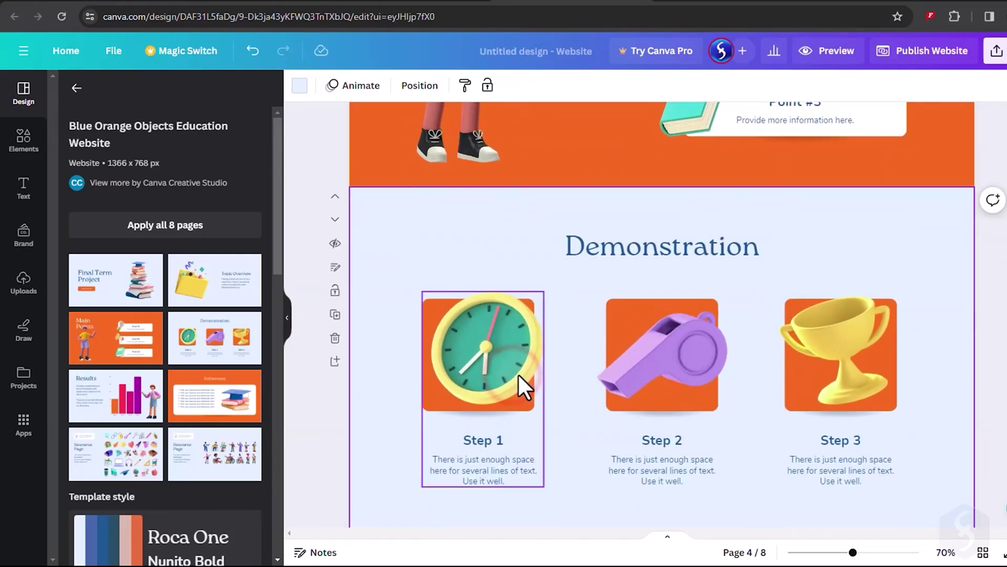
{"action": "scroll", "coordinate": [315, 376], "scroll_direction": "up", "scroll_amount": 3}
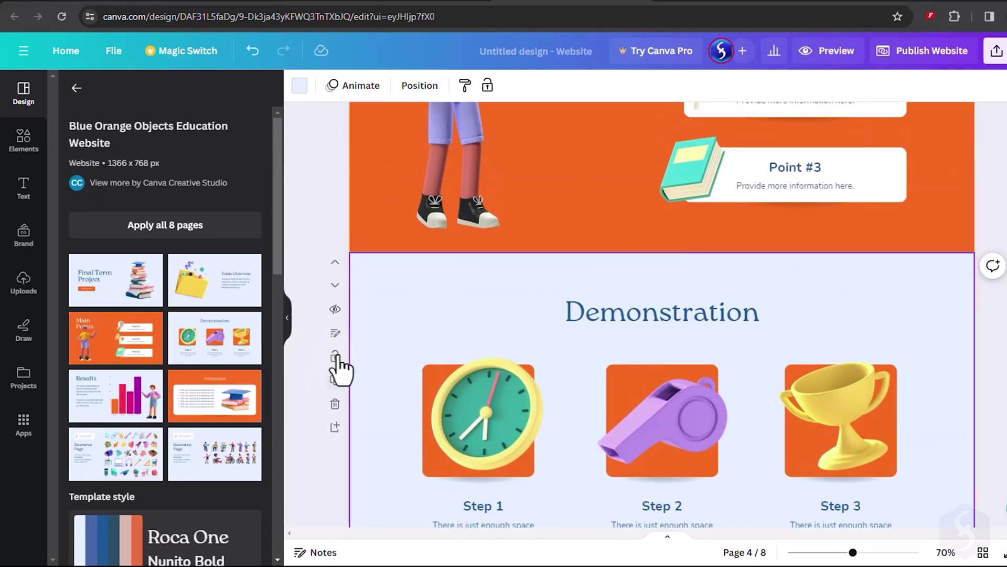
- Return to the Topic Overview page and make its background purple
{"action": "left_click", "coordinate": [334, 272]}
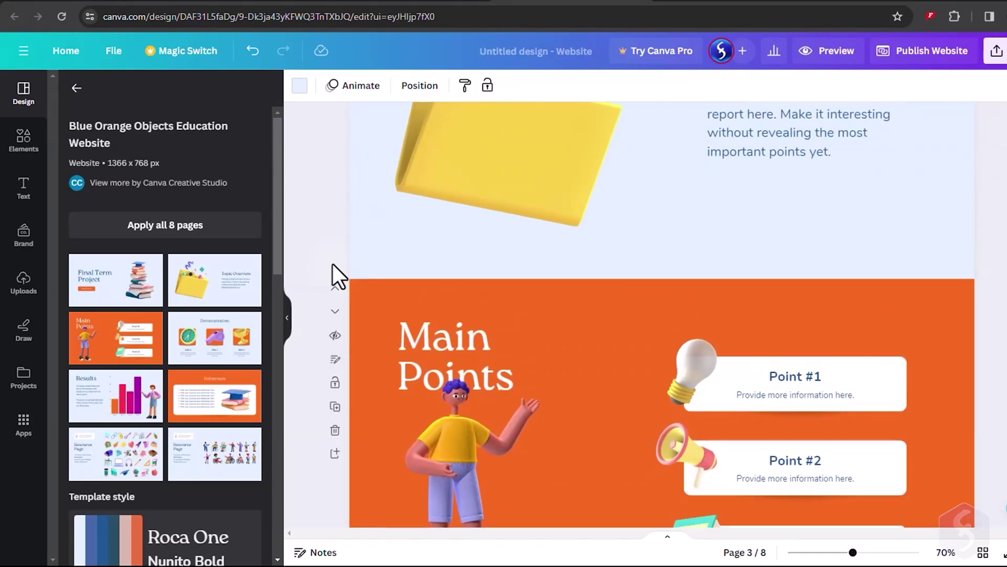
{"action": "left_click", "coordinate": [333, 274]}
{"action": "left_click", "coordinate": [299, 86]}
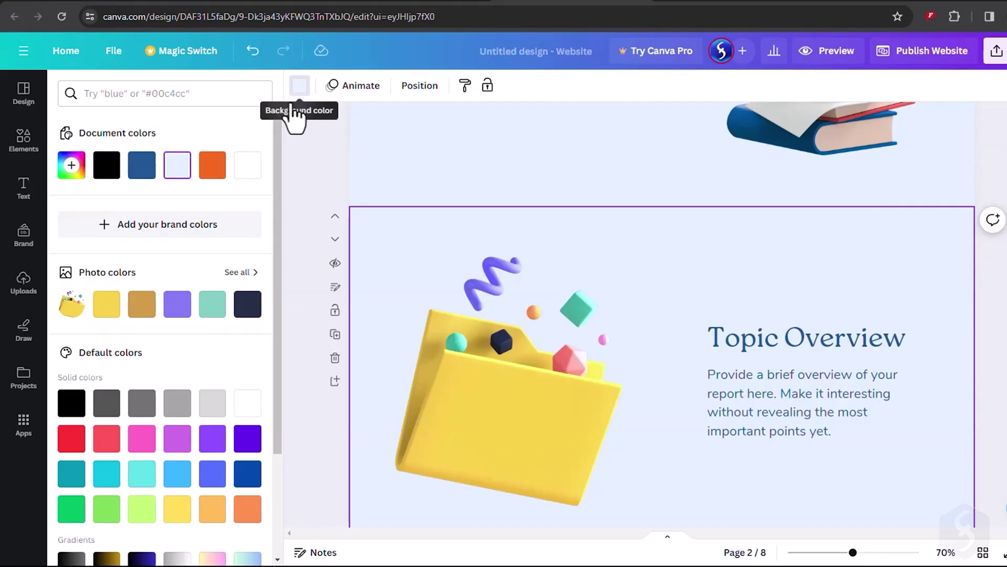
{"action": "left_click", "coordinate": [177, 304]}
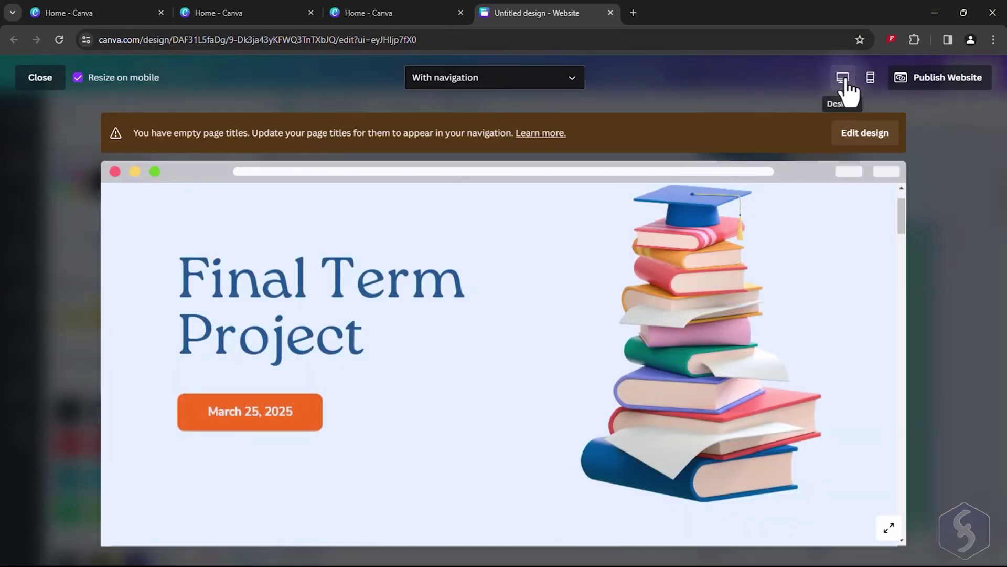
- Preview the website's mobile layout, then continue publishing it to a free Canva domain
{"action": "left_click", "coordinate": [872, 79]}
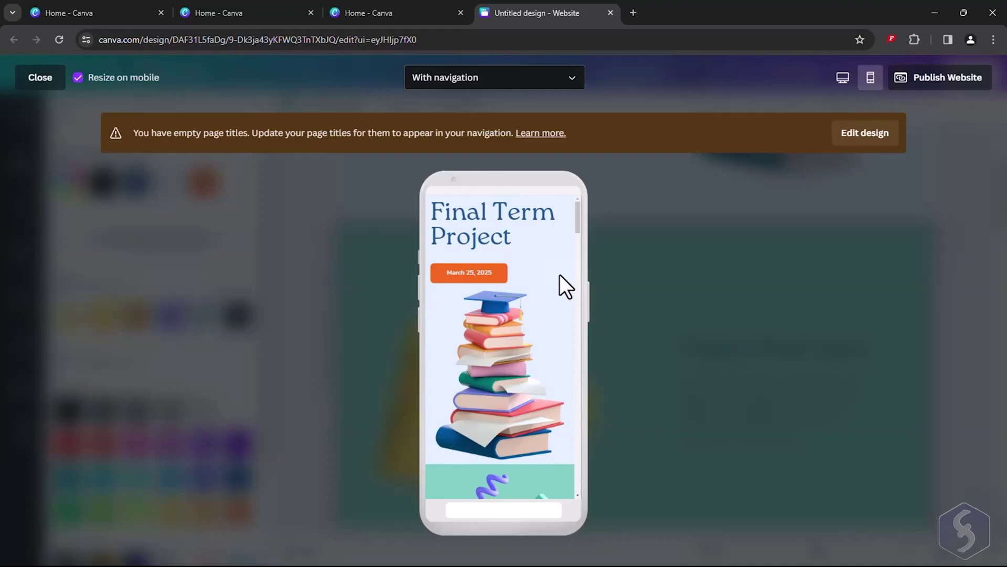
{"action": "scroll", "coordinate": [560, 275], "scroll_direction": "down", "scroll_amount": 5}
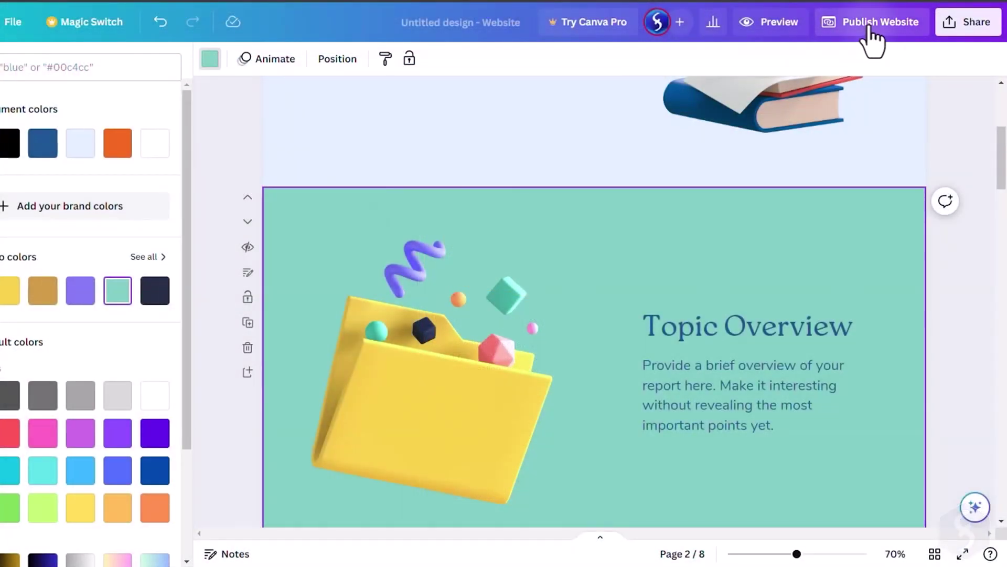
{"action": "left_click", "coordinate": [869, 28]}
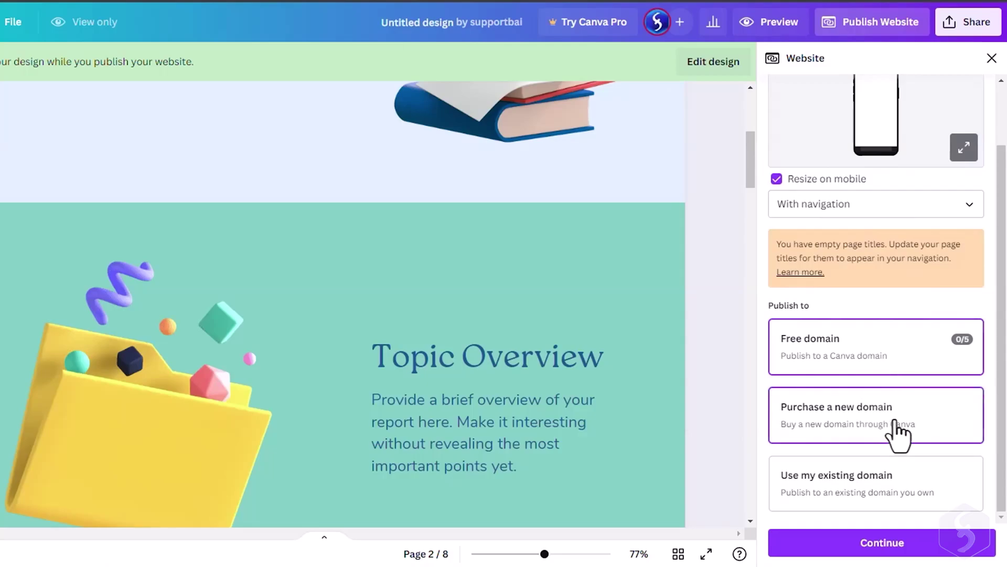
{"action": "left_click", "coordinate": [894, 544]}
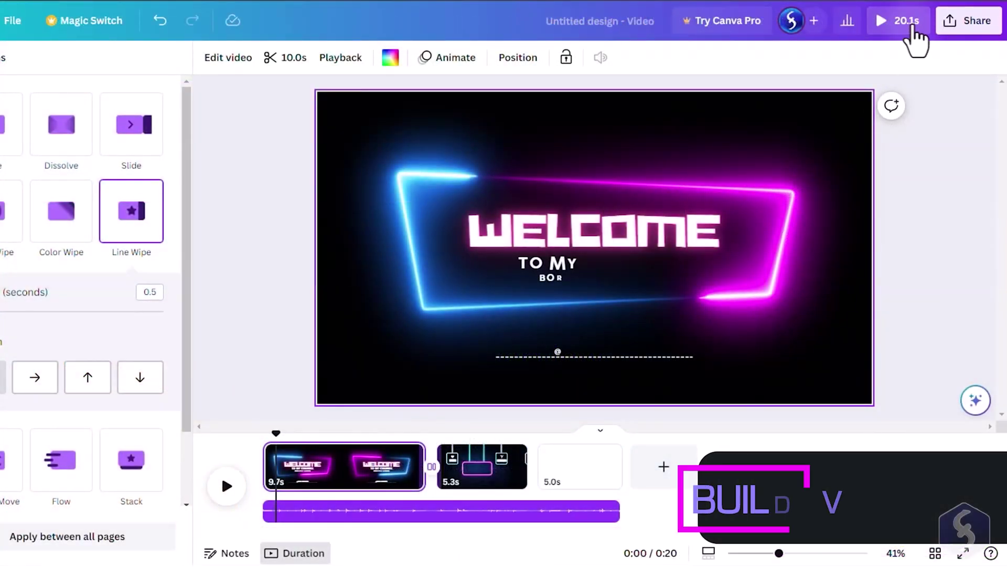
- Play the neon Welcome video full screen, then create a blank YouTube video
{"action": "left_click", "coordinate": [910, 24]}
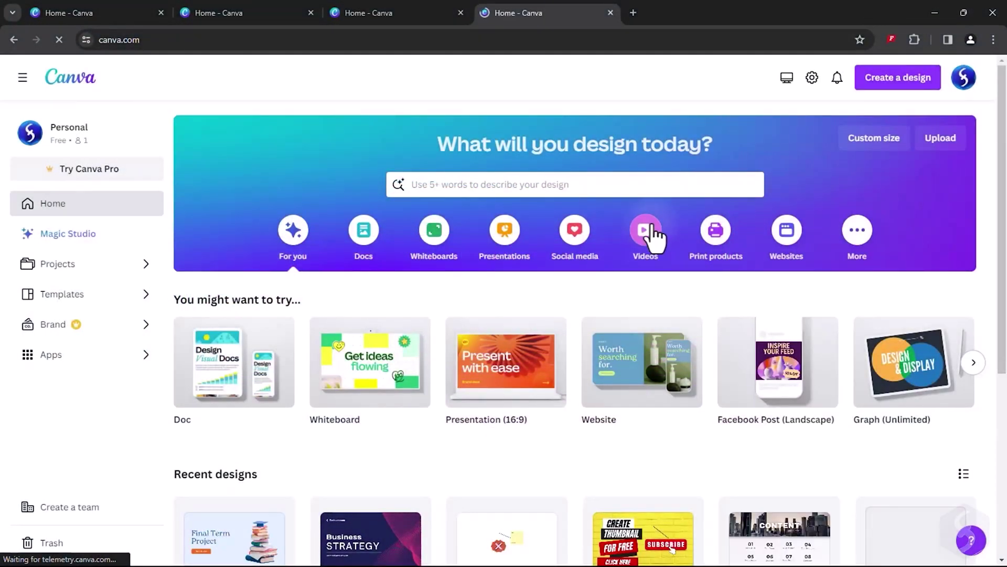
{"action": "left_click", "coordinate": [650, 227]}
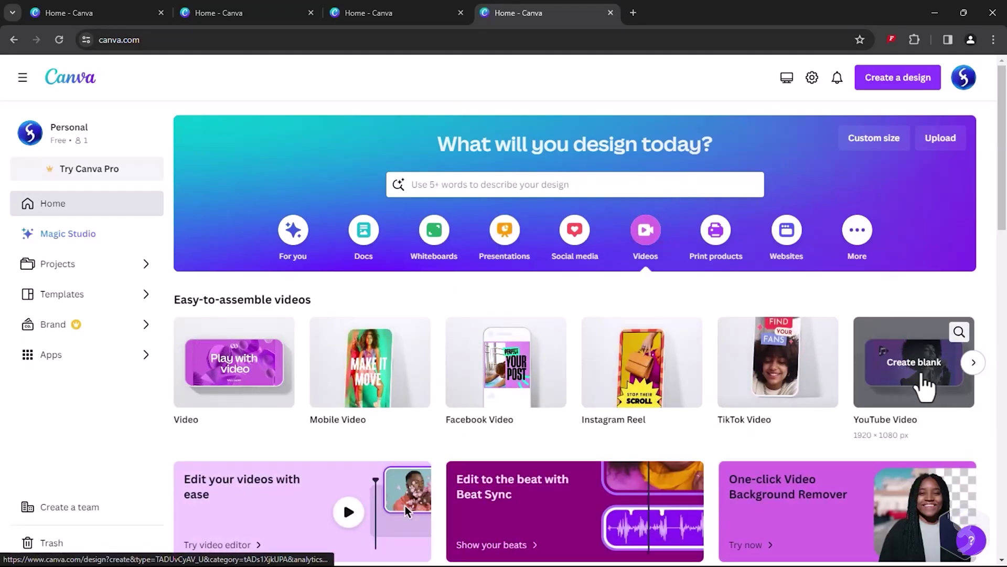
{"action": "left_click", "coordinate": [915, 367]}
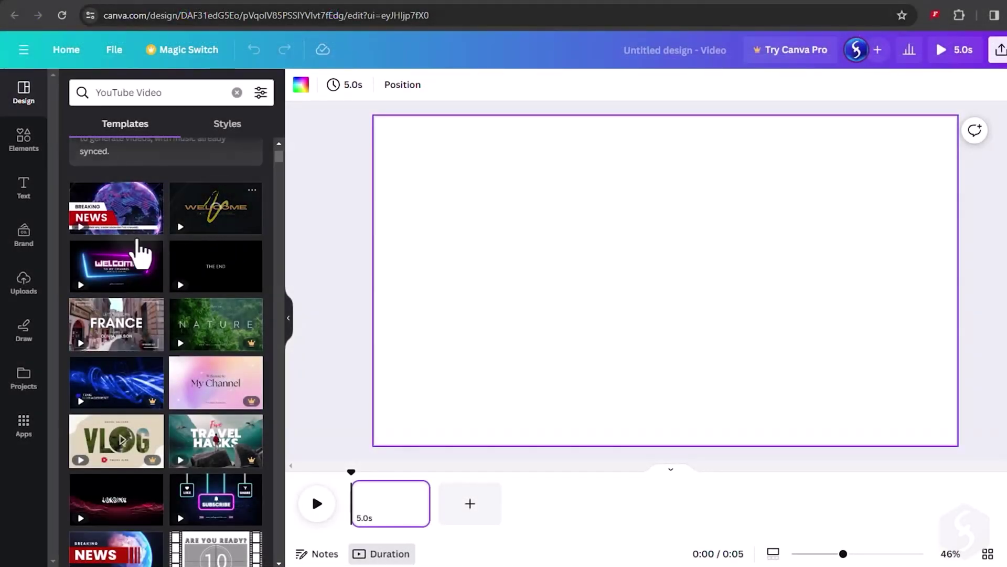
- Apply the Pink Retro Subscribe template, bringing in its Welcome and Subscribe pages
{"action": "left_click", "coordinate": [122, 282]}
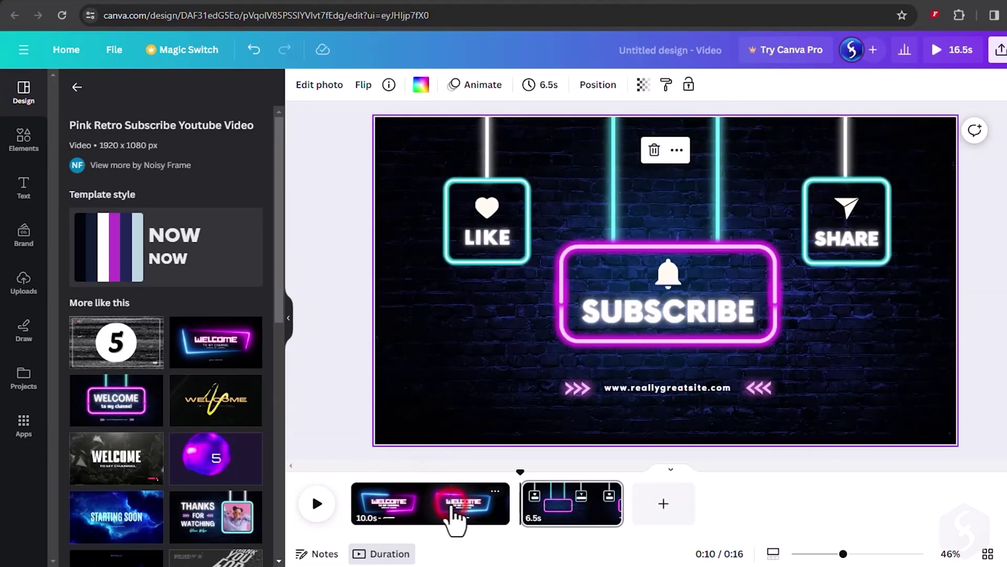
{"action": "left_click", "coordinate": [452, 508]}
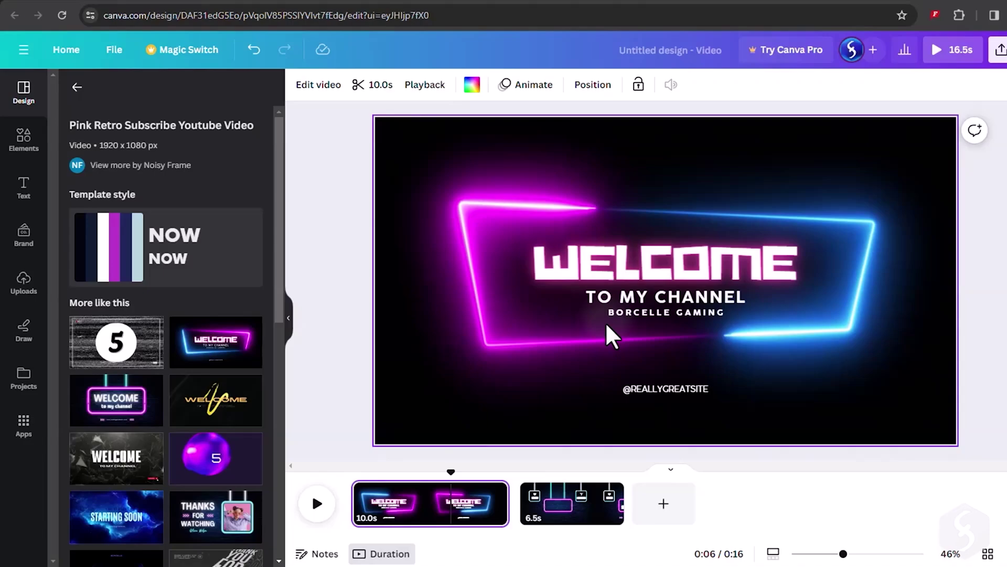
{"action": "left_click", "coordinate": [569, 508]}
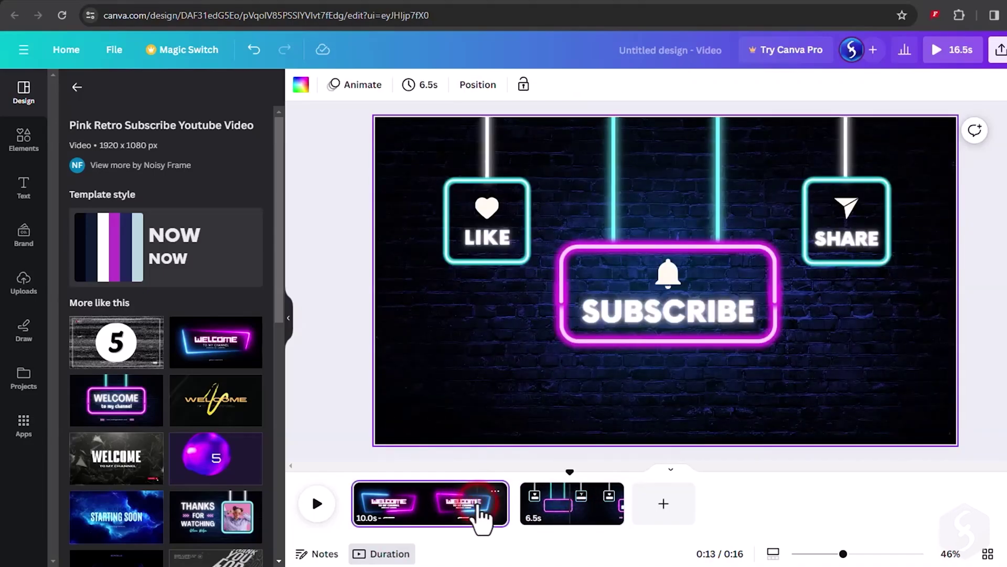
- Add a blank third page and the Acustic Drums soundtrack from uploaded audio
{"action": "left_click", "coordinate": [665, 504]}
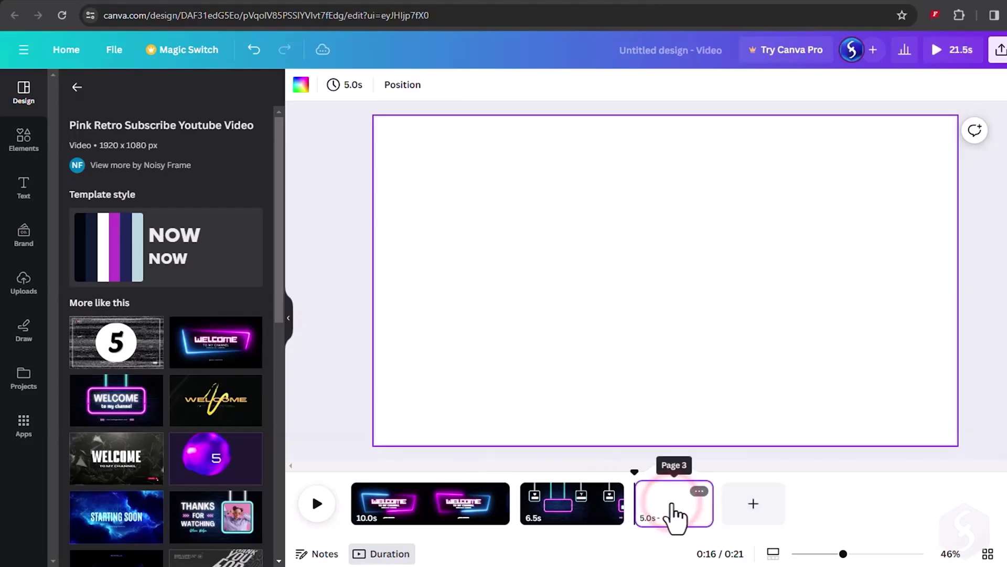
{"action": "left_click", "coordinate": [566, 509]}
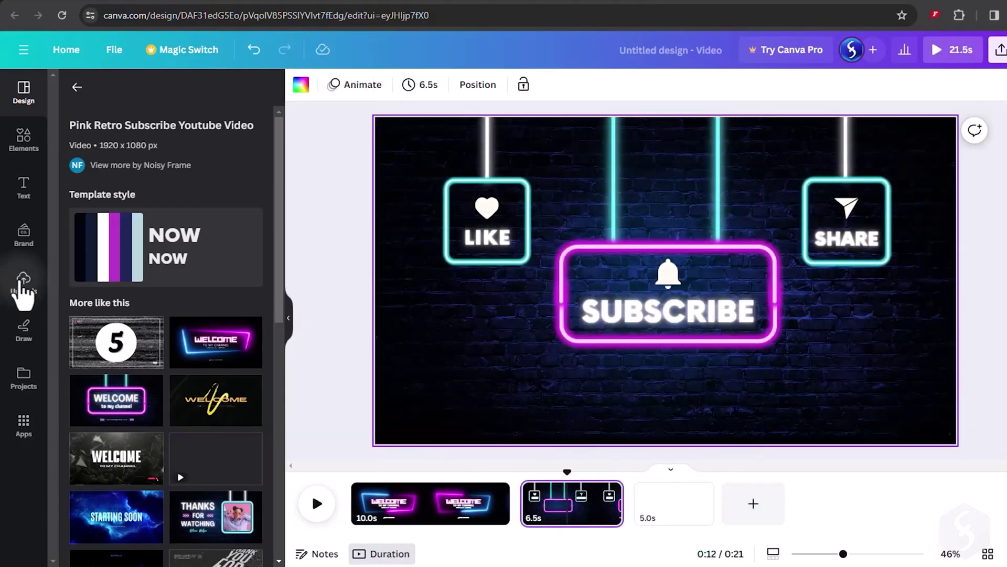
{"action": "left_click", "coordinate": [23, 280]}
{"action": "left_click", "coordinate": [176, 195]}
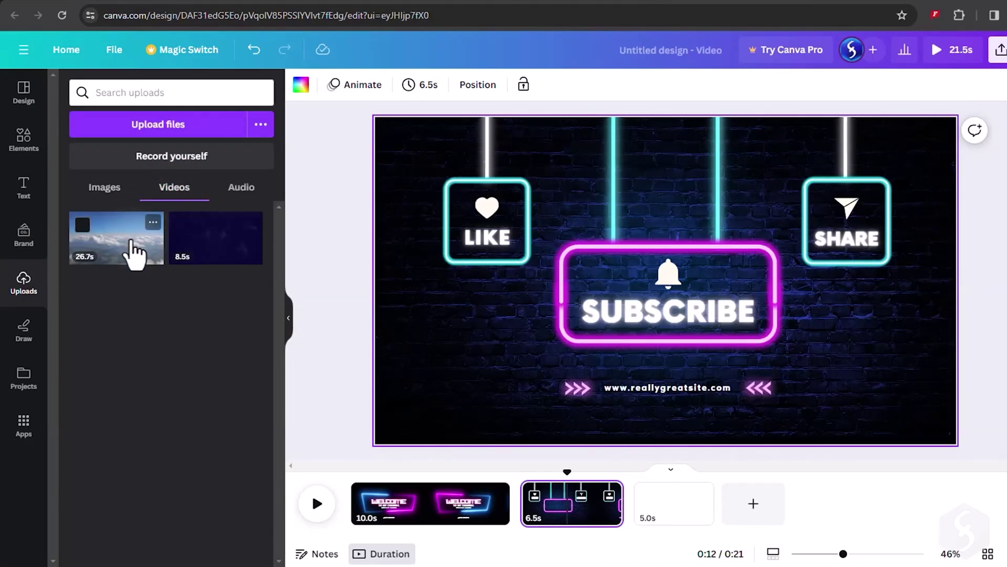
{"action": "left_click_drag", "start_coordinate": [132, 241], "coordinate": [645, 522]}
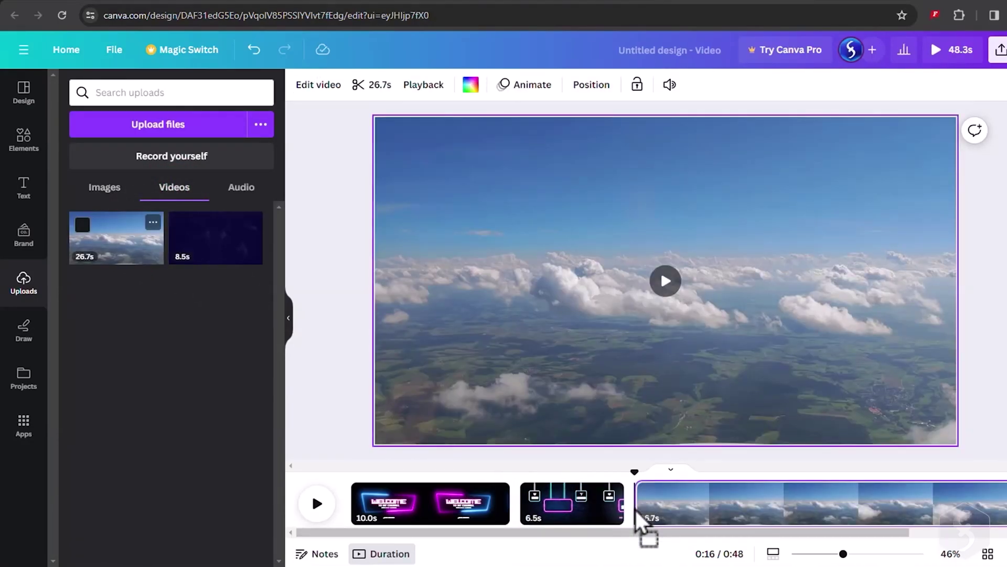
{"action": "left_click_drag", "start_coordinate": [712, 535], "coordinate": [878, 537]}
{"action": "key", "text": "ctrl+z"}
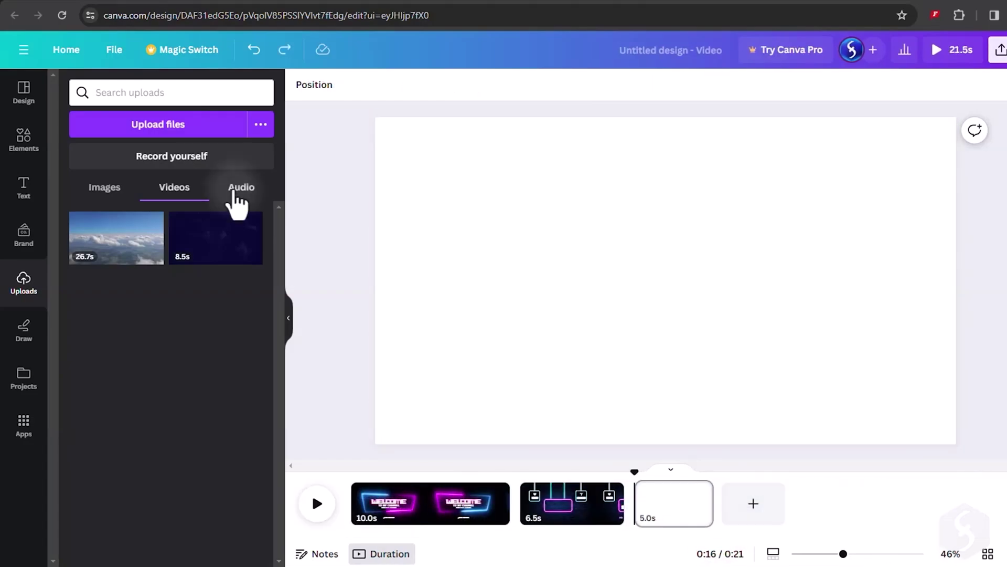
{"action": "left_click", "coordinate": [241, 190]}
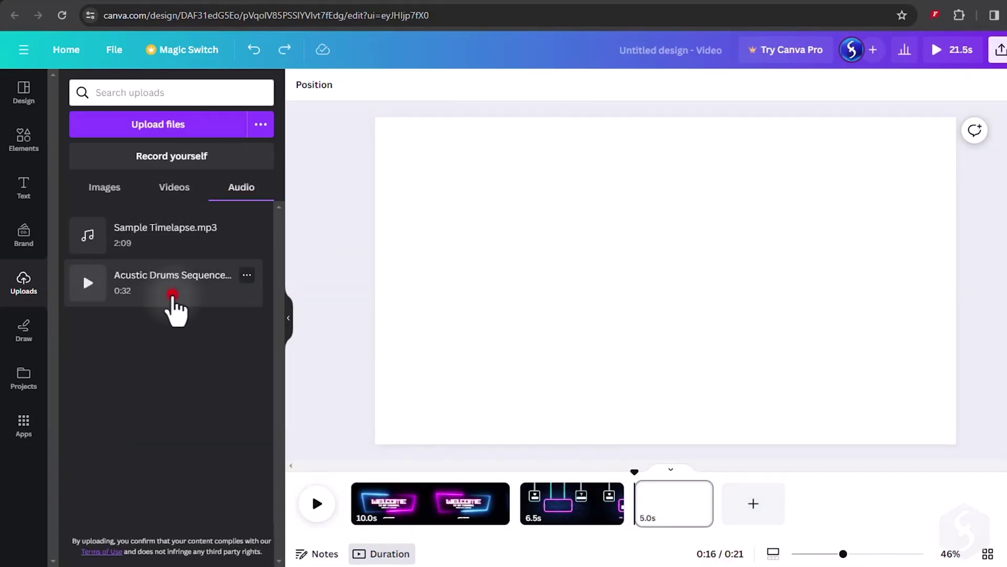
{"action": "left_click", "coordinate": [173, 295]}
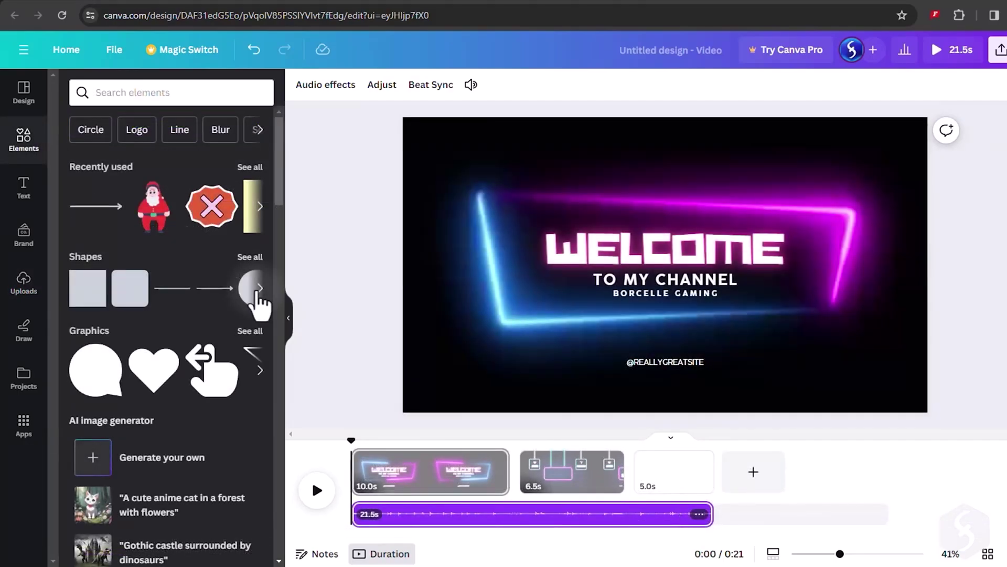
- Place a dashed line under the Welcome handle and trim the Subscribe page and soundtrack
{"action": "left_click", "coordinate": [258, 289]}
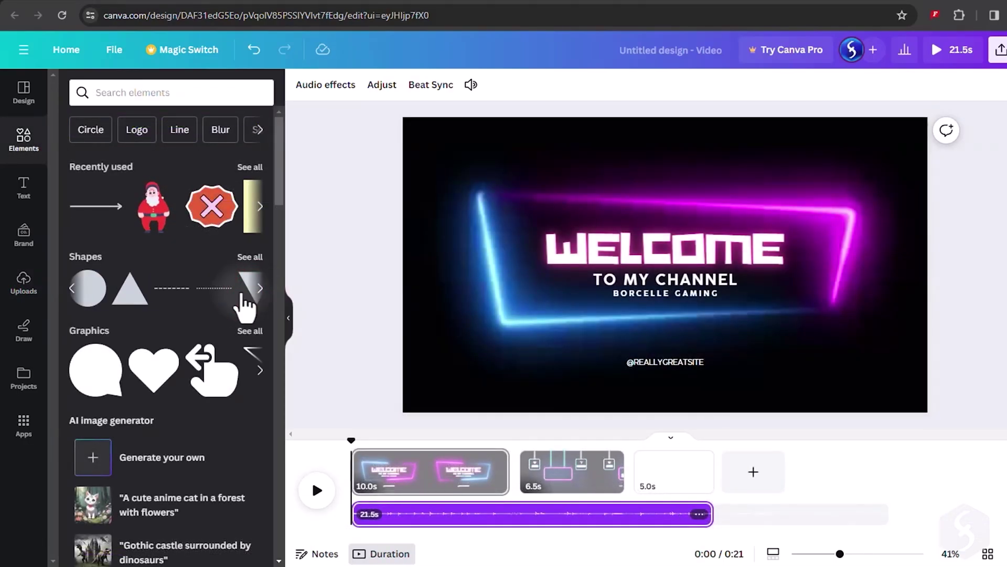
{"action": "left_click", "coordinate": [181, 290]}
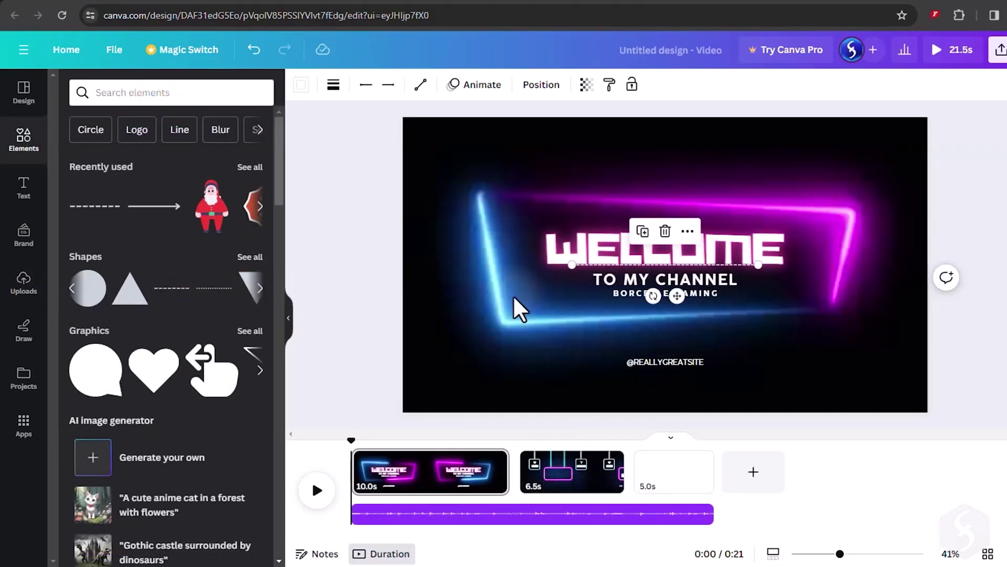
{"action": "left_click_drag", "start_coordinate": [748, 273], "coordinate": [738, 371]}
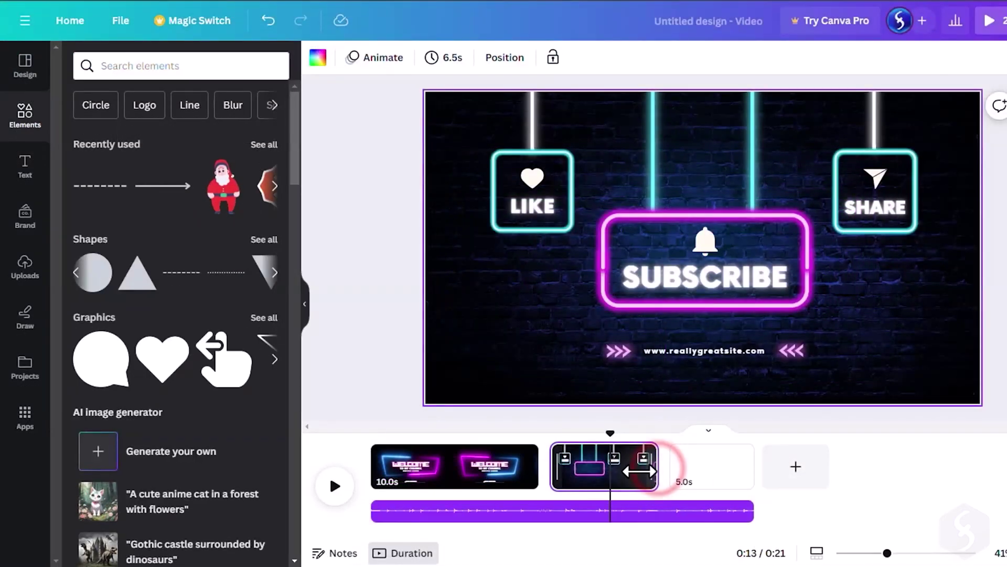
{"action": "left_click_drag", "start_coordinate": [657, 472], "coordinate": [625, 472]}
{"action": "left_click_drag", "start_coordinate": [754, 510], "coordinate": [726, 512]}
- Add a Line Wipe transition after the Welcome page
{"action": "left_click", "coordinate": [607, 488]}
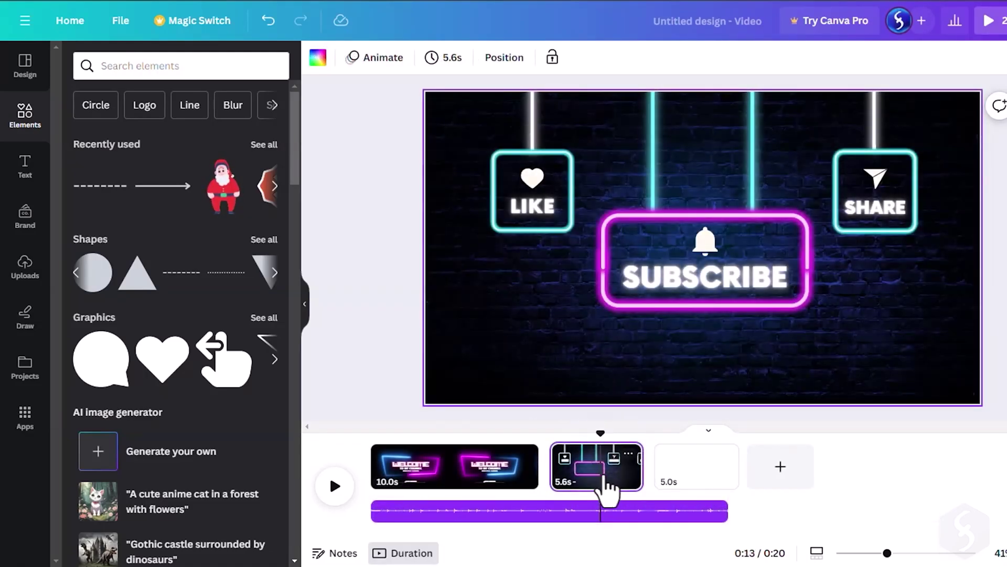
{"action": "right_click", "coordinate": [621, 475]}
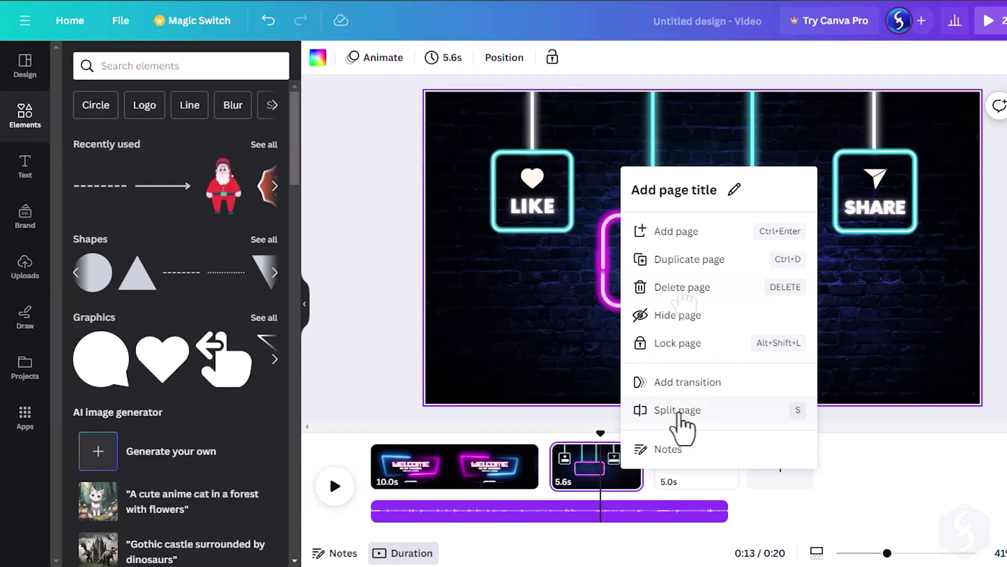
{"action": "left_click", "coordinate": [677, 410]}
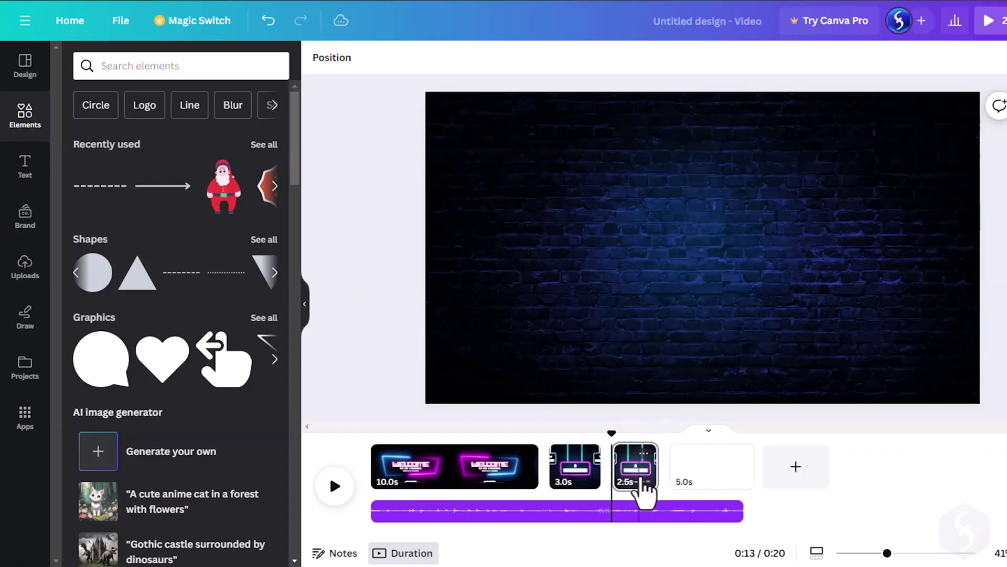
{"action": "key", "text": "ctrl+z"}
{"action": "left_click", "coordinate": [508, 480]}
{"action": "right_click", "coordinate": [508, 475]}
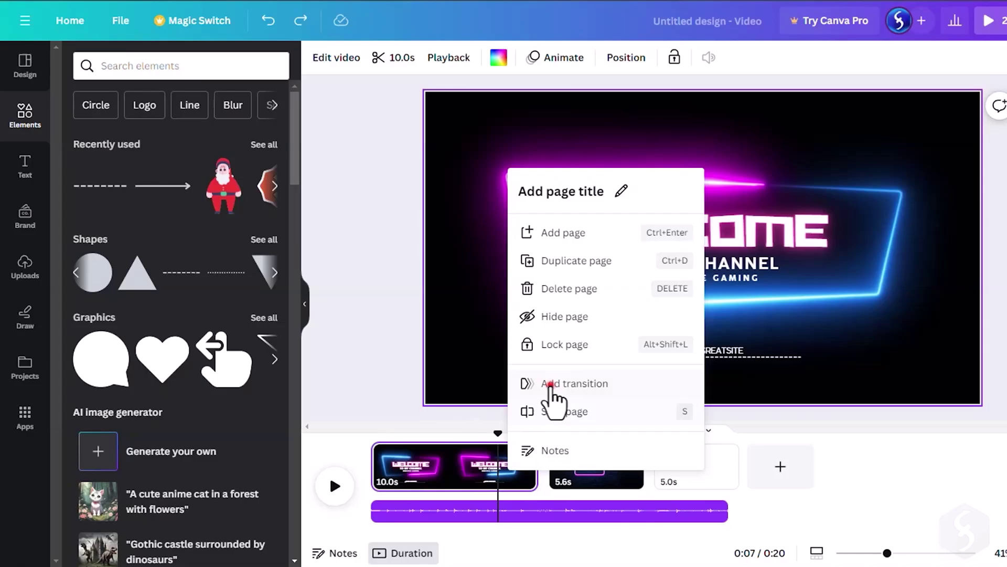
{"action": "left_click", "coordinate": [550, 385]}
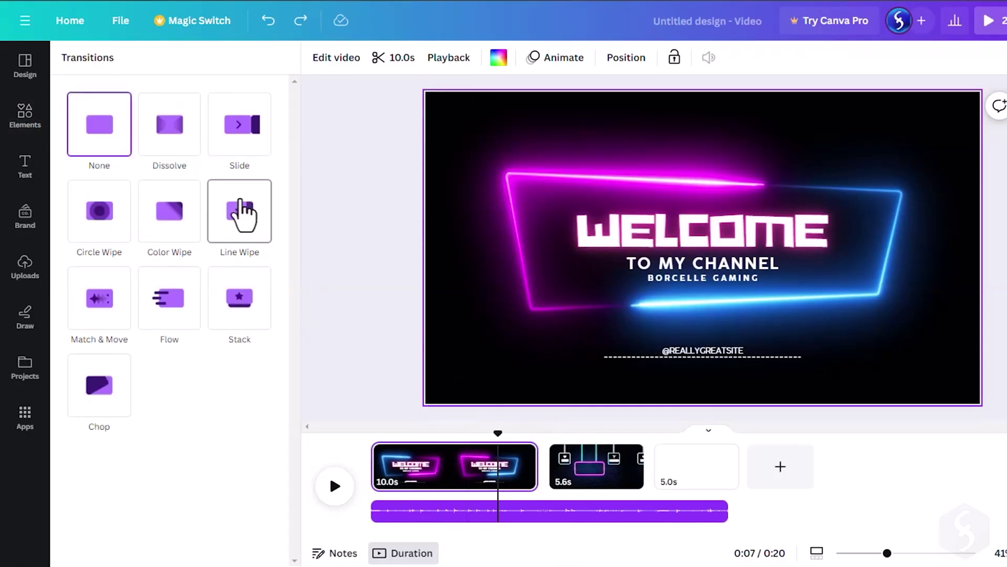
{"action": "left_click", "coordinate": [240, 202]}
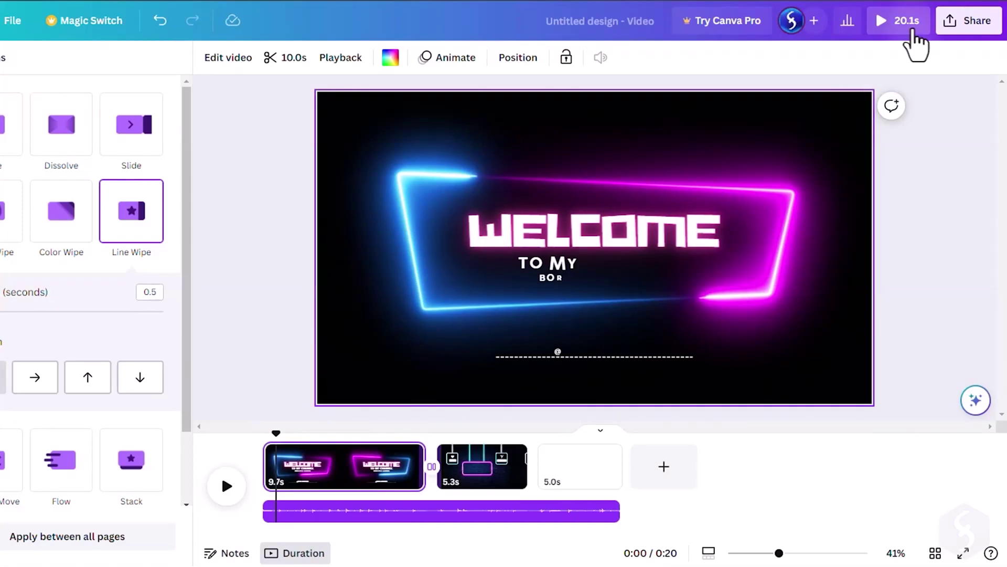
- Preview the finished video full screen, then open the design's sharing options
{"action": "left_click", "coordinate": [911, 29]}
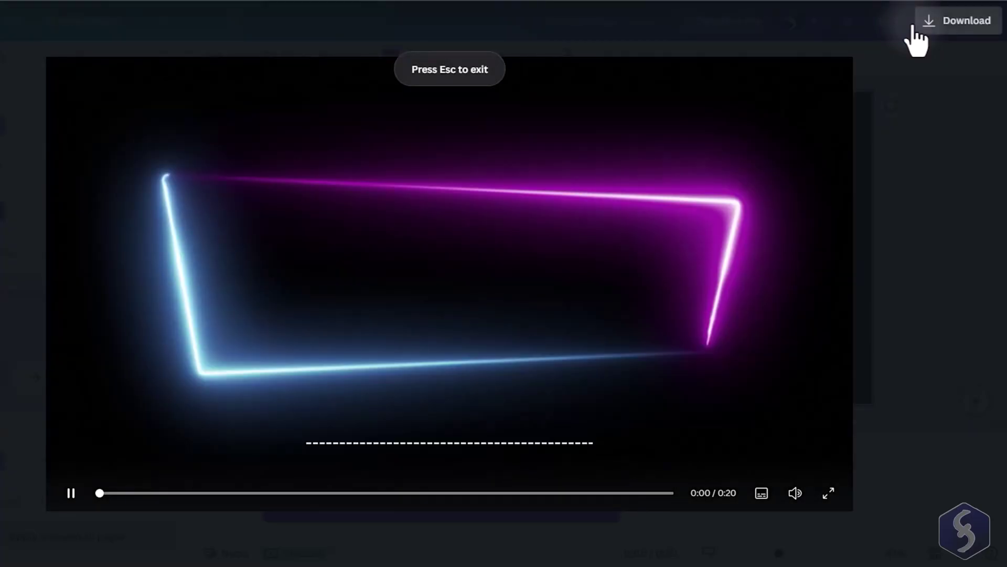
{"action": "key", "text": "Escape"}
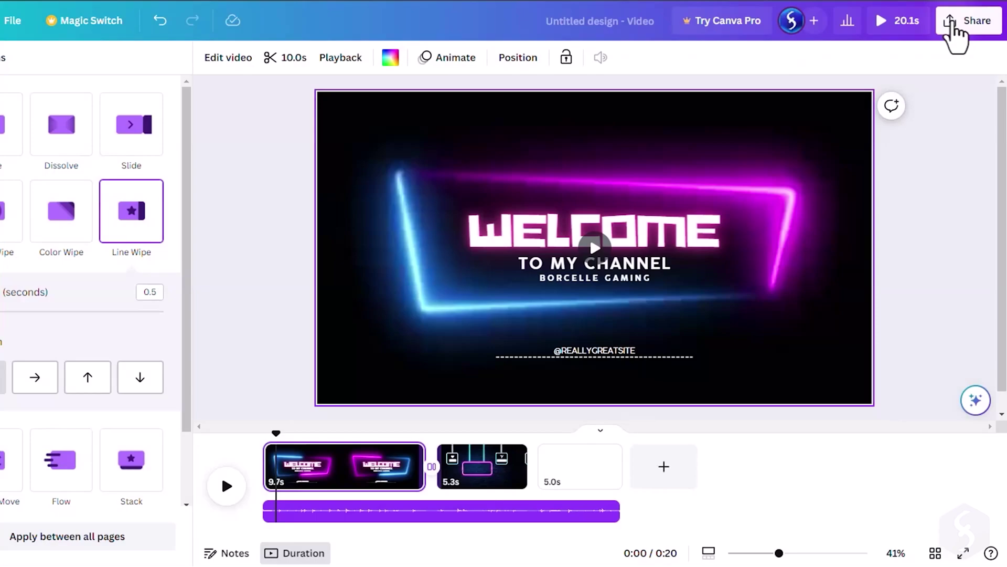
{"action": "left_click", "coordinate": [952, 27]}
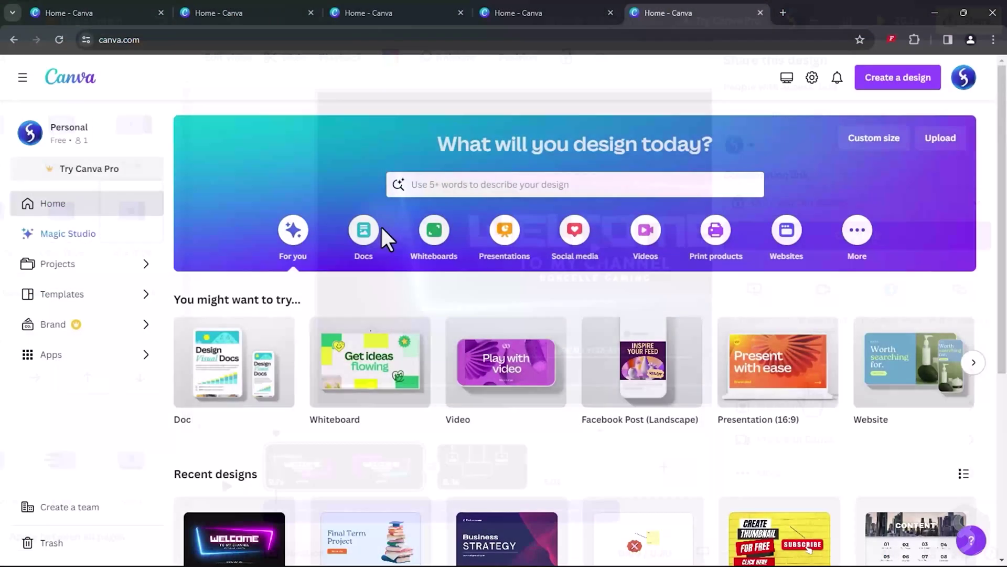
- Write 'Our new Canva review' heading, an AI-tools sentence, 'This is outstanding!' and 'What do you think?'
{"action": "left_click", "coordinate": [365, 234]}
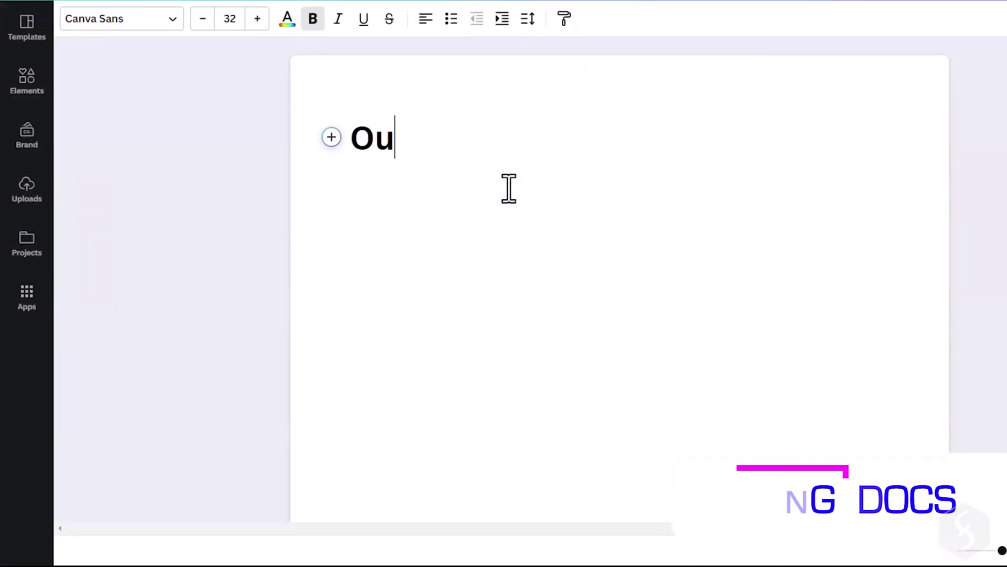
{"action": "type", "text": "r new Canva review"}
{"action": "key", "text": "Return"}
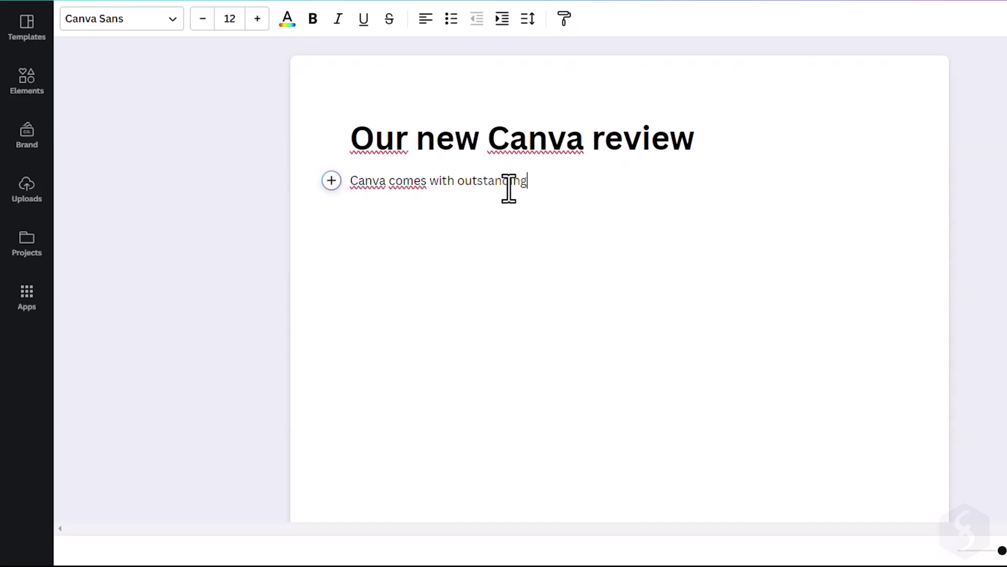
{"action": "type", "text": "u can use to enhance your design creations."}
{"action": "key", "text": "Return"}
{"action": "type", "text": "This is outstanding!"}
{"action": "key", "text": "Return"}
{"action": "type", "text": "What do you think?"}
{"action": "key", "text": "Return"}
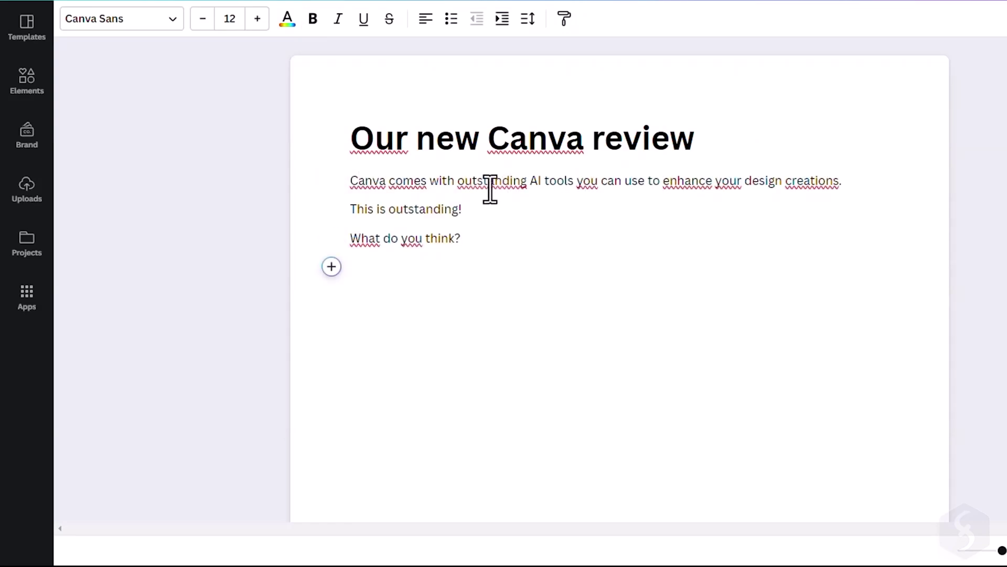
{"action": "key", "text": "Return"}
{"action": "key", "text": "Return"}
{"action": "key", "text": "Return"}
{"action": "key", "text": "Return"}
{"action": "key", "text": "Return"}
{"action": "key", "text": "Return"}
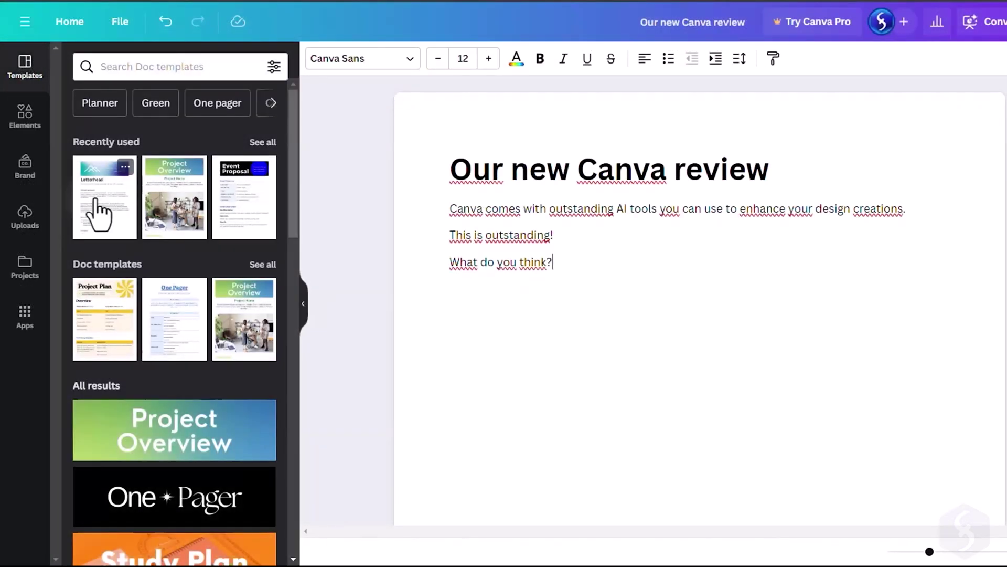
- Replace the doc's content with the blue-purple Letterhead template
{"action": "left_click", "coordinate": [97, 212]}
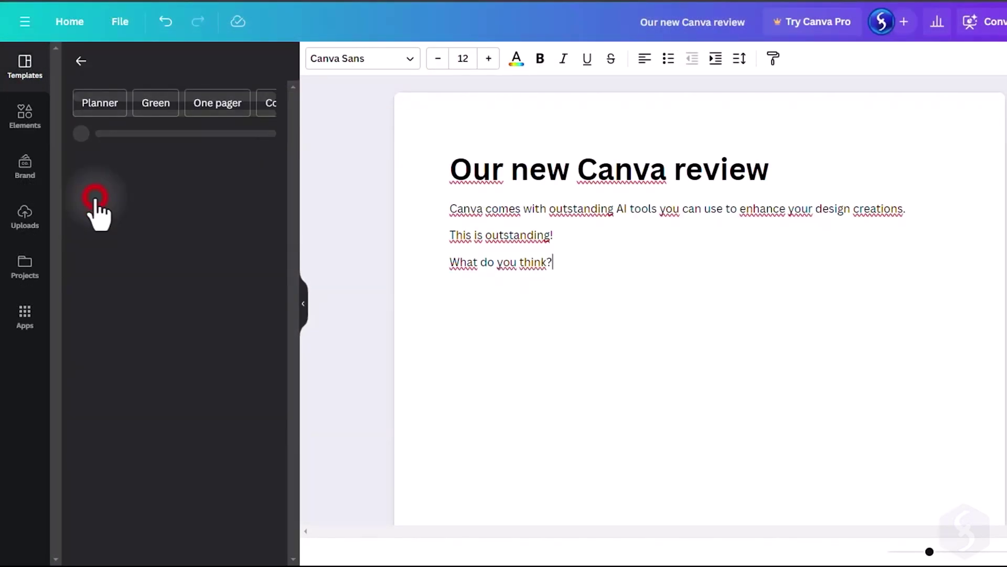
{"action": "left_click", "coordinate": [99, 209]}
{"action": "left_click", "coordinate": [669, 320]}
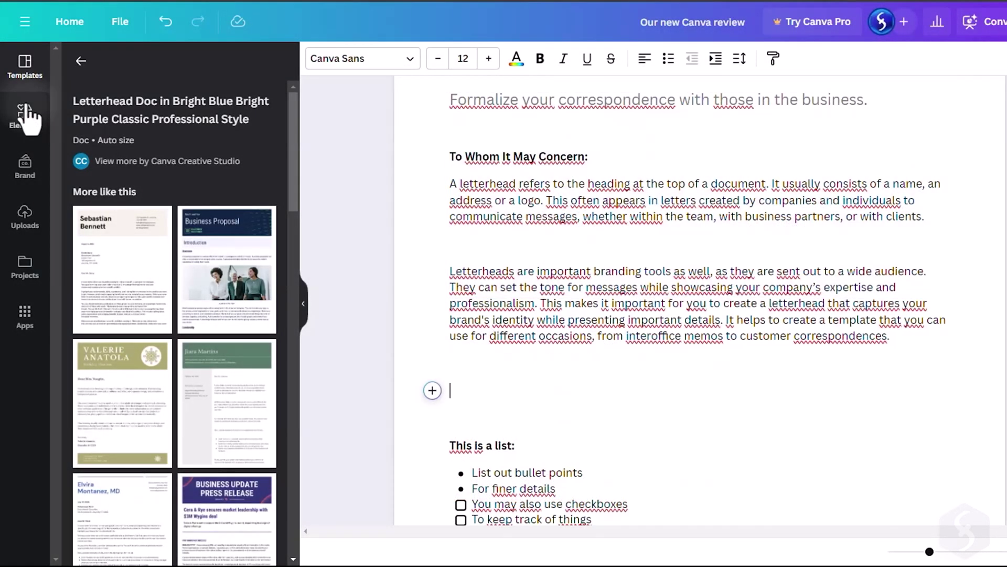
- Insert a blank 3-column, 4-row table into the letter body
{"action": "left_click", "coordinate": [24, 115]}
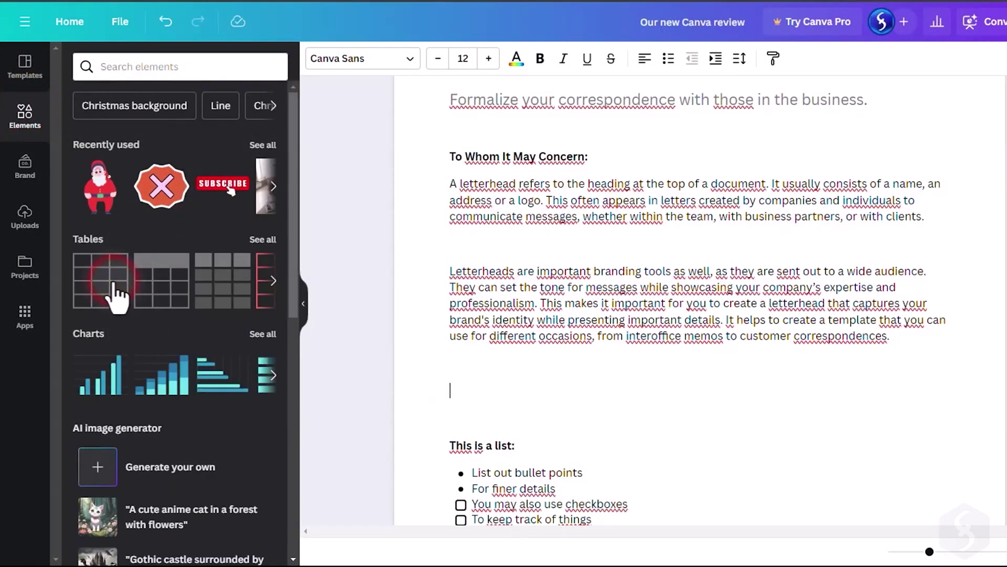
{"action": "left_click", "coordinate": [116, 296]}
{"action": "scroll", "coordinate": [659, 387], "scroll_direction": "down", "scroll_amount": 3}
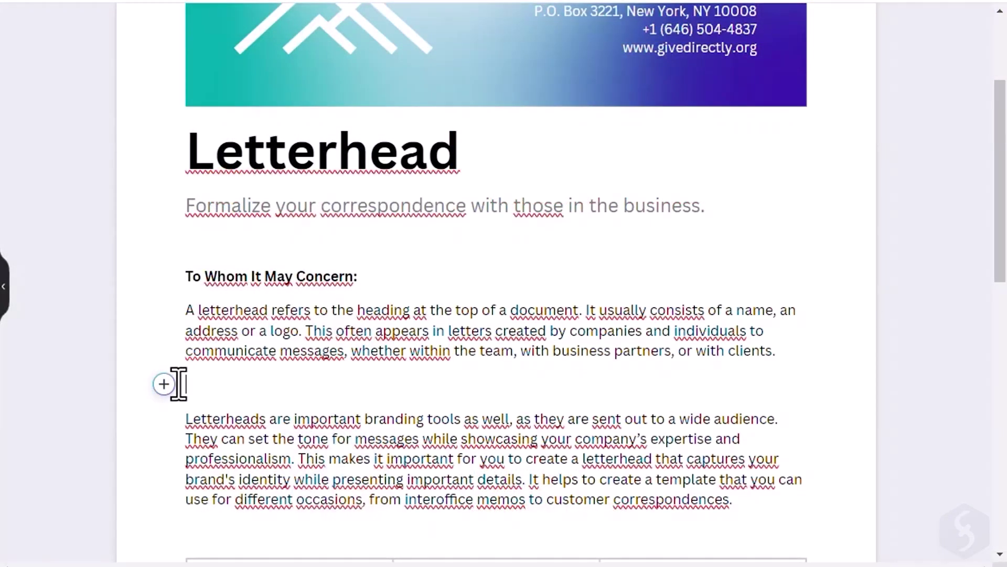
- Start a bulleted list on the empty line with 'First line' and a second item
{"action": "left_click", "coordinate": [164, 386]}
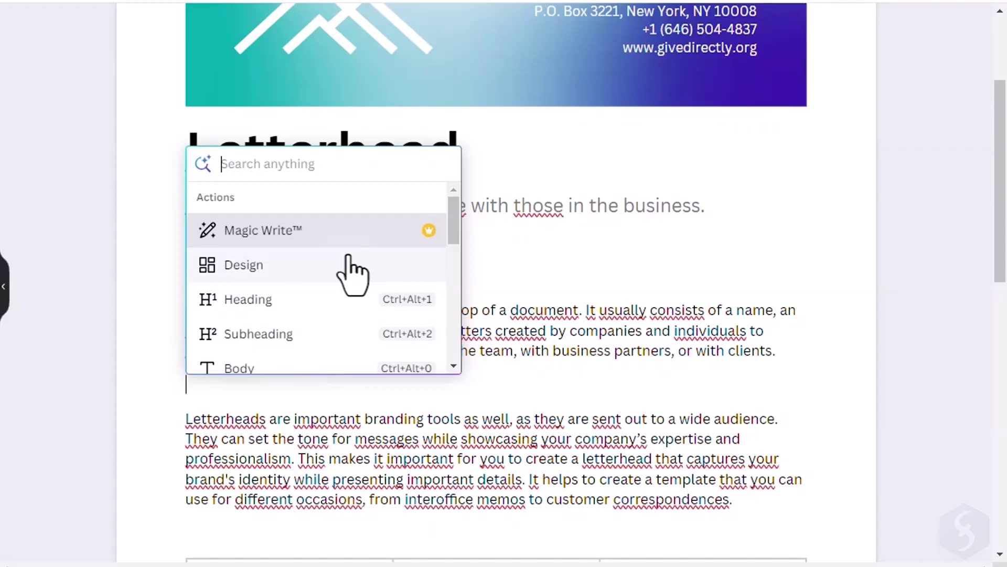
{"action": "scroll", "coordinate": [353, 273], "scroll_direction": "down", "scroll_amount": 3}
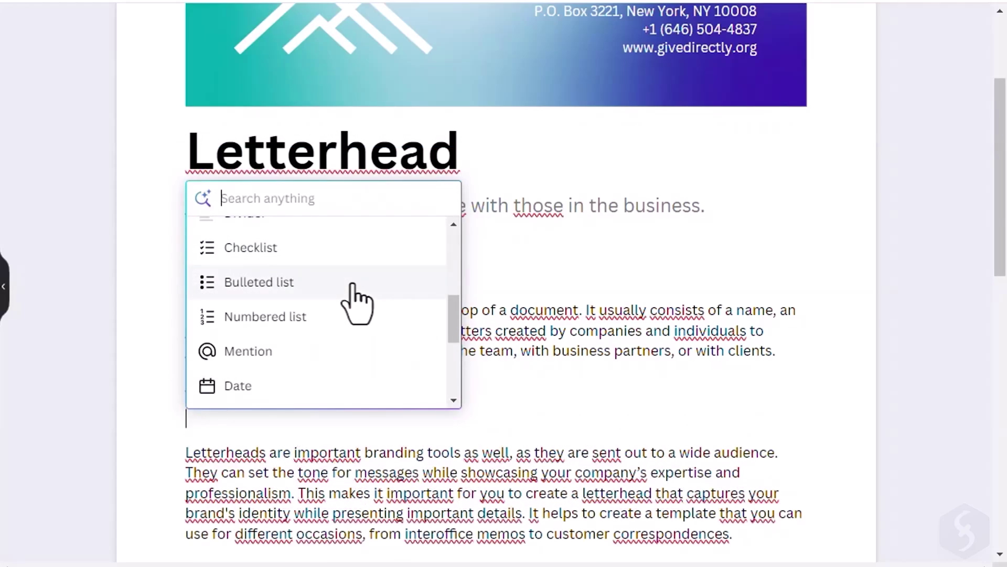
{"action": "left_click", "coordinate": [335, 283]}
{"action": "type", "text": "First line"}
{"action": "key", "text": "Return"}
{"action": "type", "text": "Second li"}
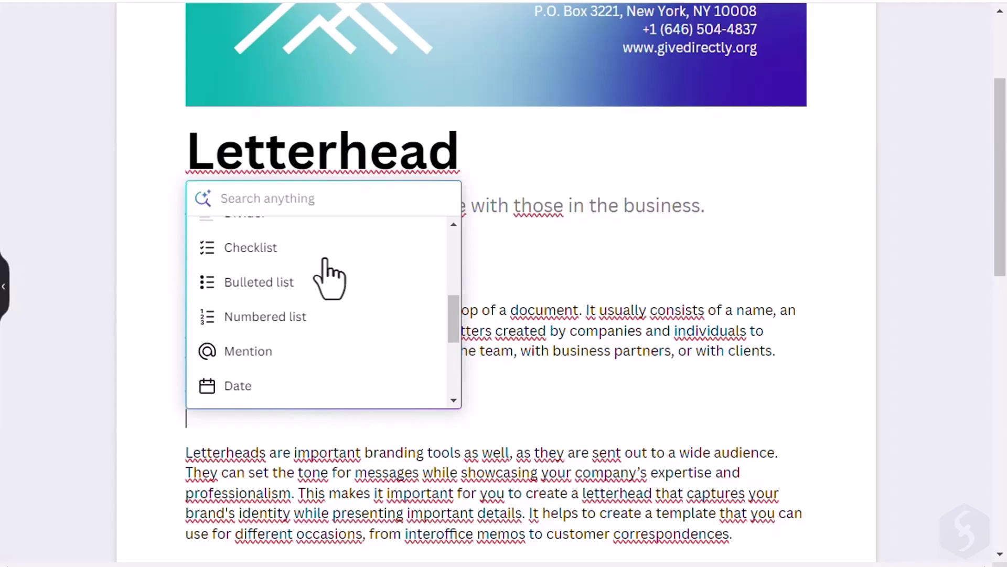
- Convert to a checklist with 'First checklist' and 'Second checklist', then exit to plain text
{"action": "left_click", "coordinate": [313, 252]}
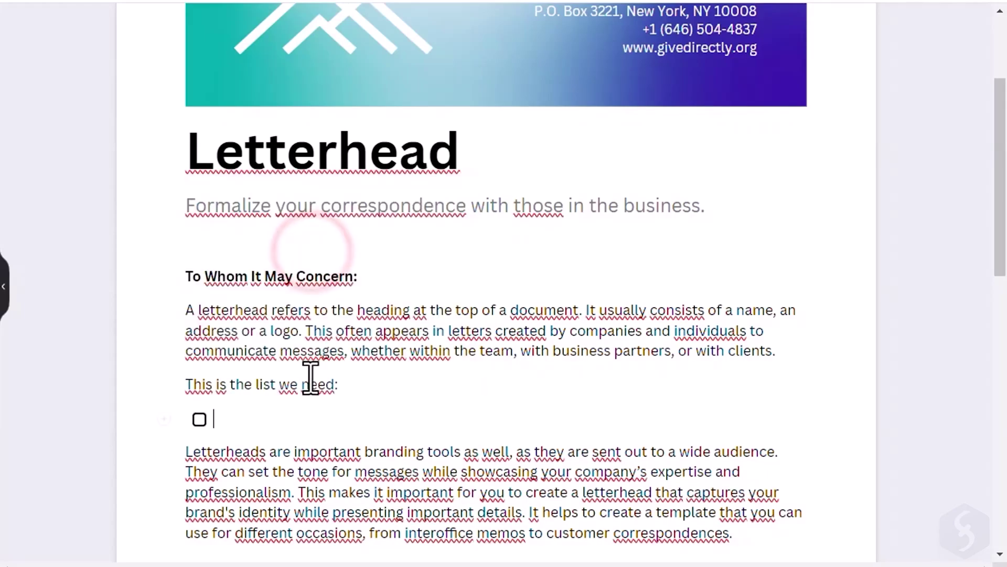
{"action": "type", "text": "First checklist"}
{"action": "key", "text": "Return"}
{"action": "type", "text": "Second checklist"}
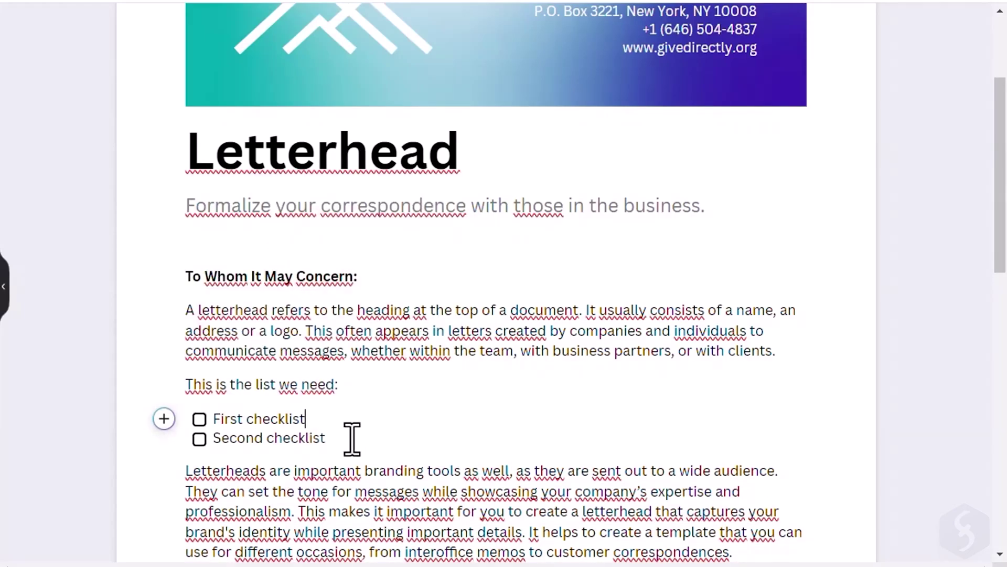
{"action": "key", "text": "Return"}
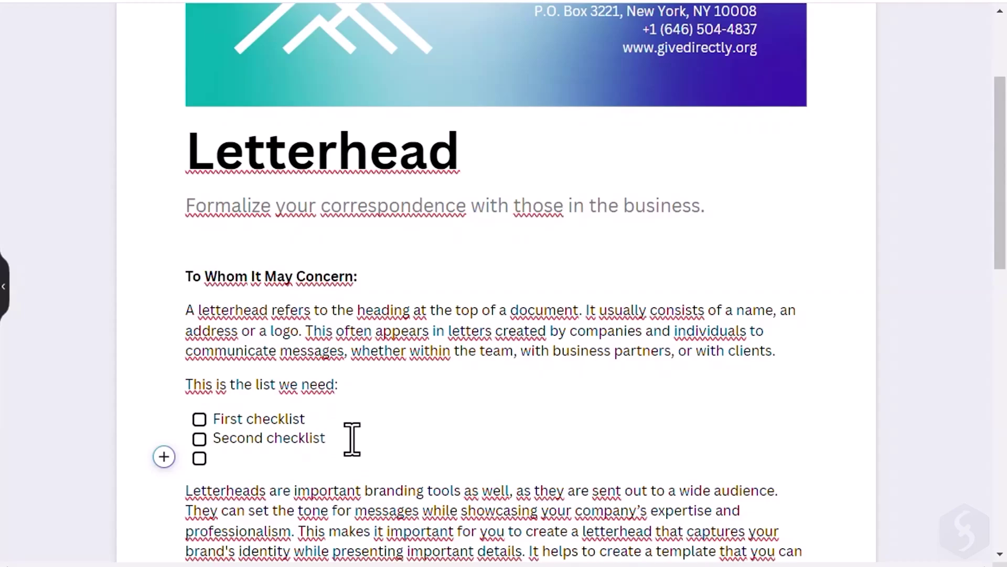
{"action": "key", "text": "Return"}
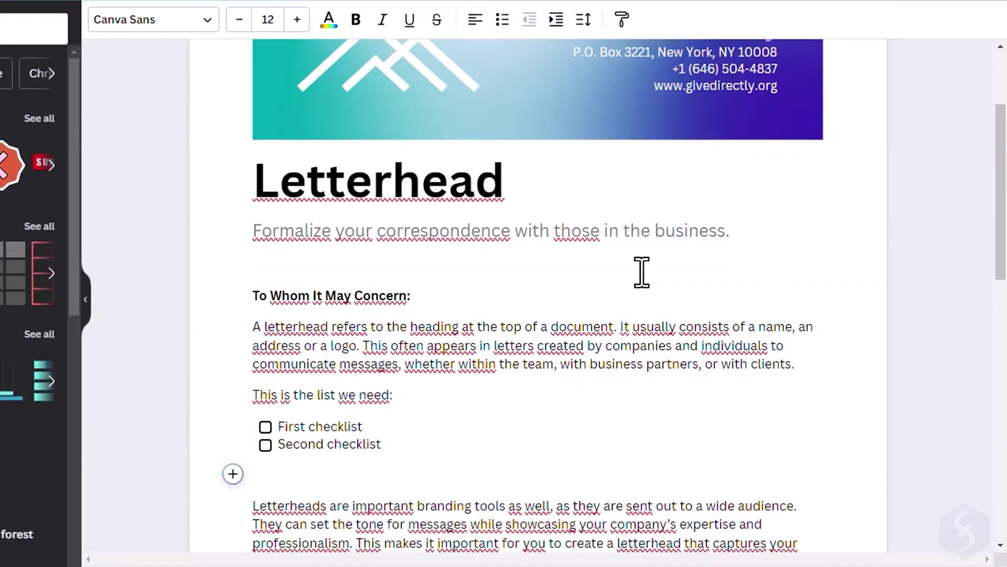
{"action": "scroll", "coordinate": [608, 253], "scroll_direction": "up", "scroll_amount": 3}
{"action": "left_click", "coordinate": [576, 151]}
{"action": "scroll", "coordinate": [380, 197], "scroll_direction": "down", "scroll_amount": 2}
{"action": "left_click_drag", "start_coordinate": [398, 169], "coordinate": [398, 286]}
{"action": "left_click_drag", "start_coordinate": [402, 215], "coordinate": [388, 339]}
{"action": "left_click_drag", "start_coordinate": [367, 266], "coordinate": [471, 436]}
{"action": "scroll", "coordinate": [469, 388], "scroll_direction": "down", "scroll_amount": 2}
{"action": "left_click_drag", "start_coordinate": [467, 344], "coordinate": [458, 464]}
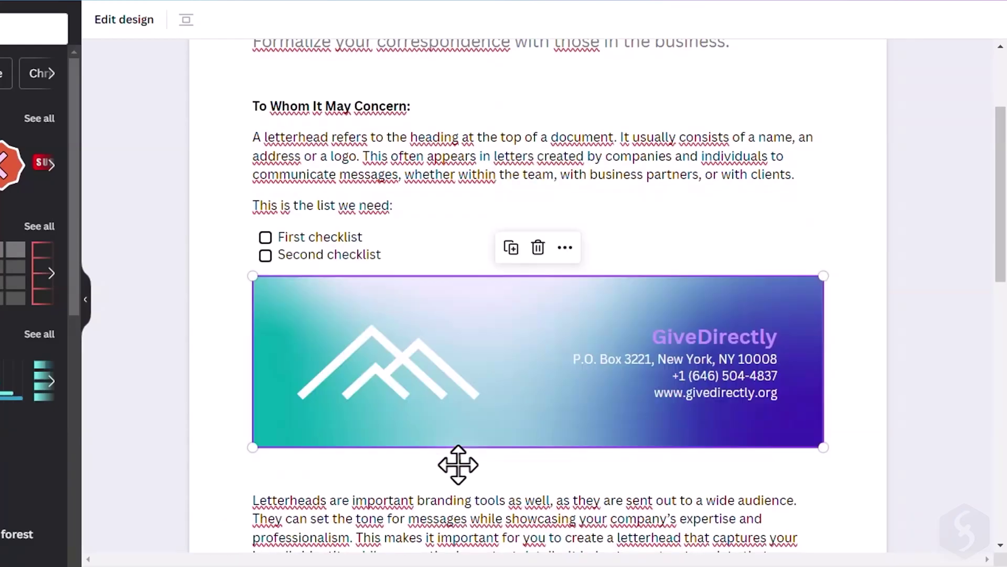
{"action": "key", "text": "ctrl+z"}
{"action": "key", "text": "ctrl+z"}
{"action": "key", "text": "ctrl+z"}
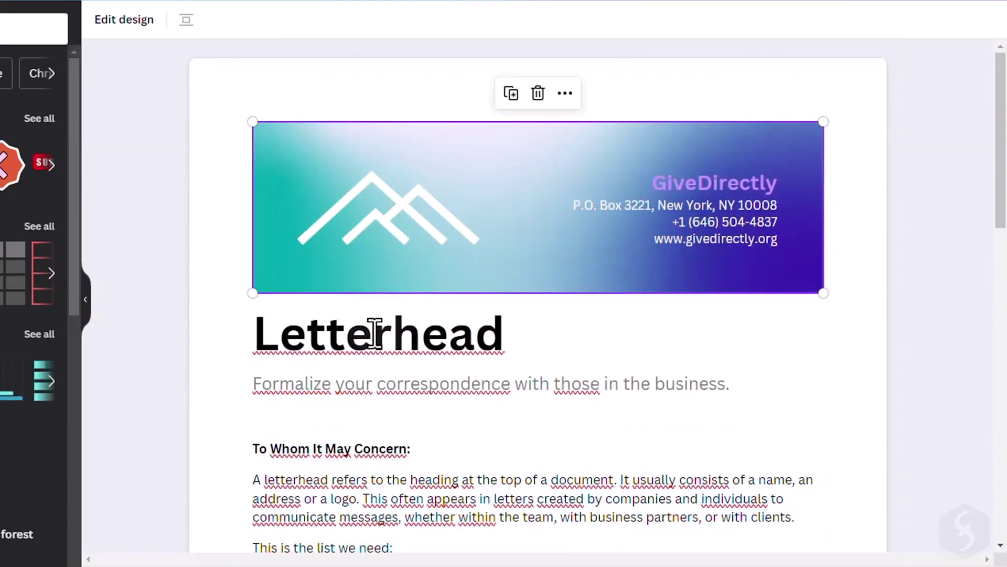
{"action": "left_click", "coordinate": [366, 331]}
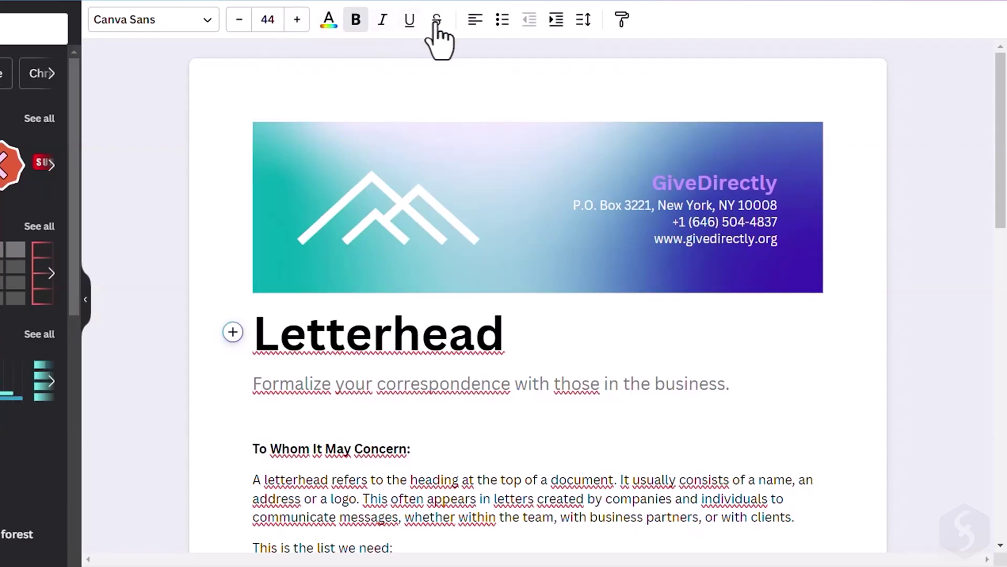
{"action": "left_click", "coordinate": [418, 221]}
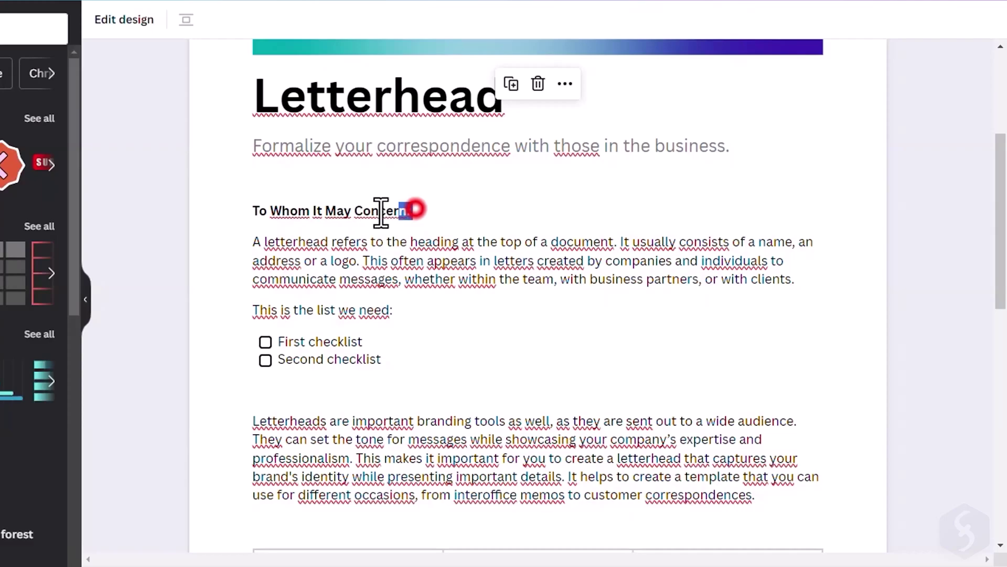
{"action": "left_click_drag", "start_coordinate": [413, 210], "coordinate": [258, 209]}
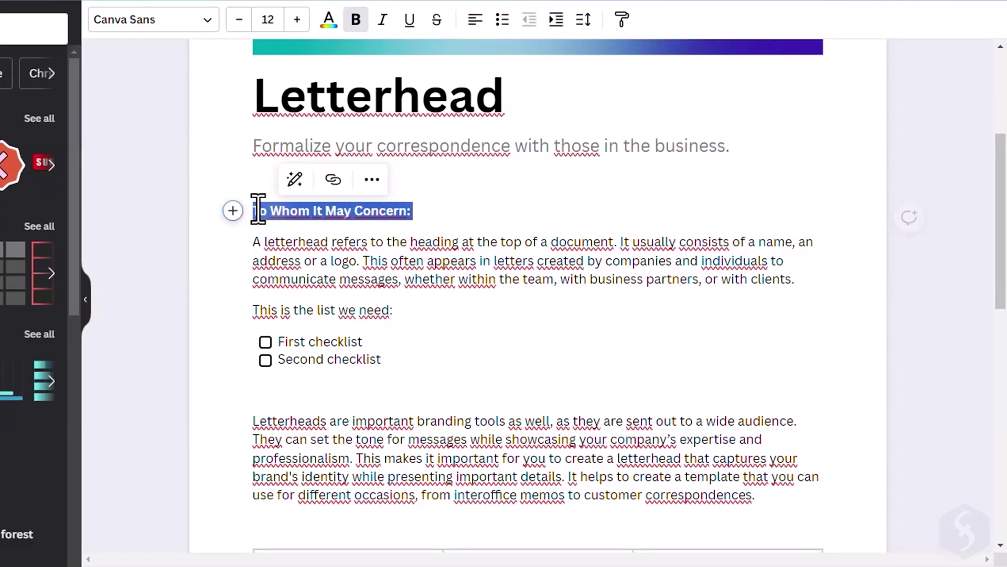
{"action": "left_click", "coordinate": [333, 181]}
{"action": "left_click", "coordinate": [355, 248]}
{"action": "type", "text": "http://www.google.com"}
{"action": "key", "text": "Return"}
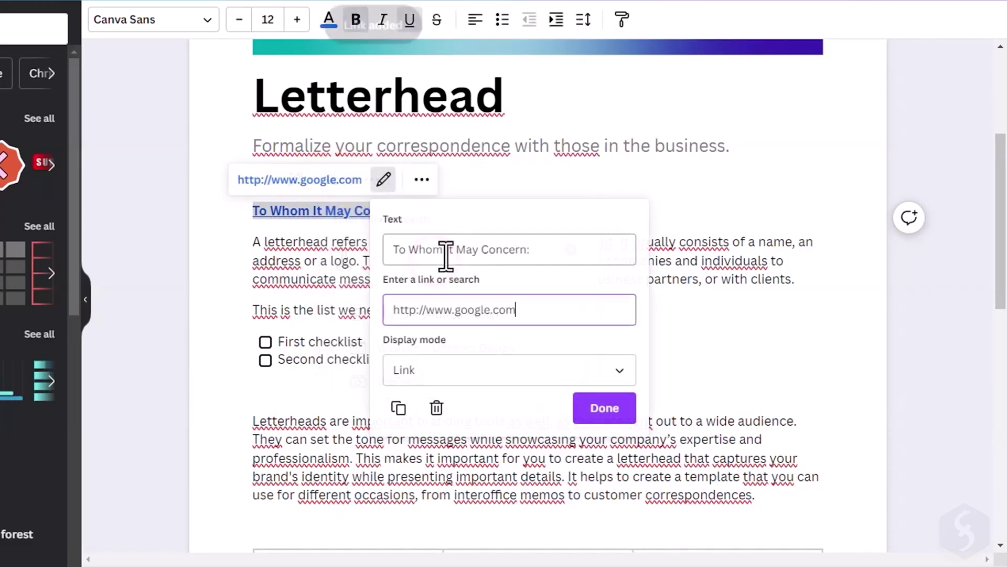
{"action": "left_click", "coordinate": [334, 229]}
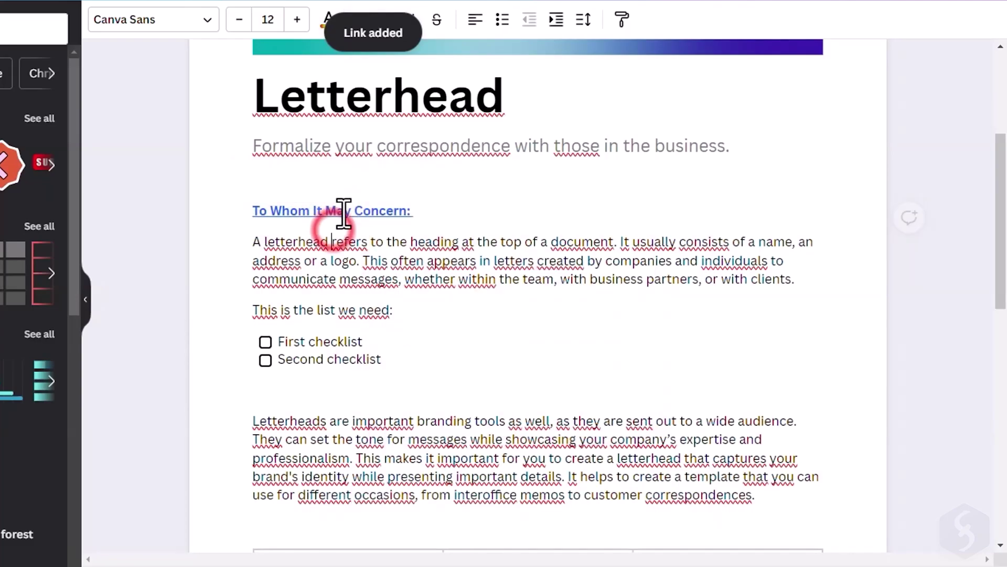
- Rewrite the first body paragraph with Magic Write's Rewrite
{"action": "triple_click", "coordinate": [465, 224]}
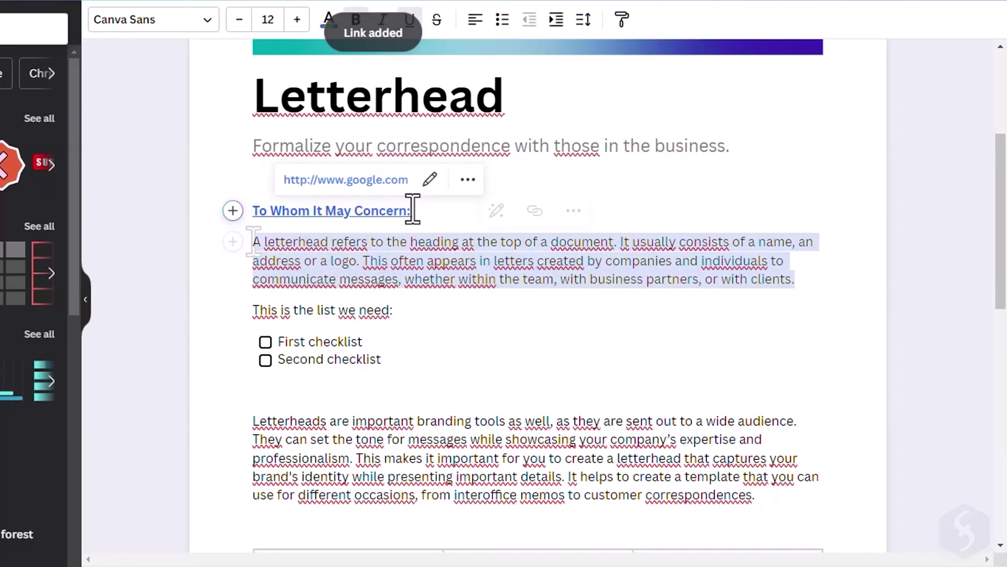
{"action": "left_click", "coordinate": [501, 211]}
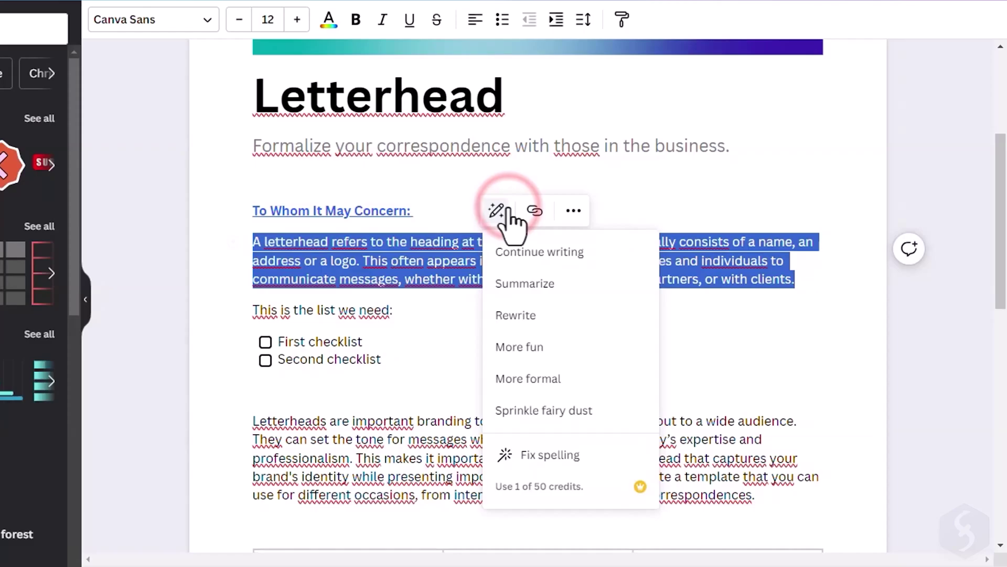
{"action": "left_click", "coordinate": [540, 318]}
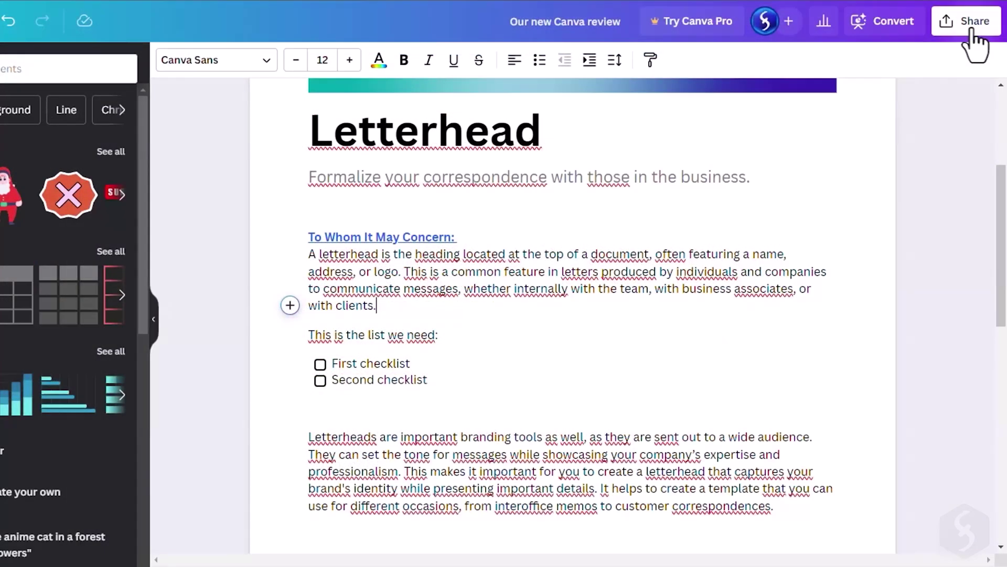
{"action": "left_click", "coordinate": [966, 21]}
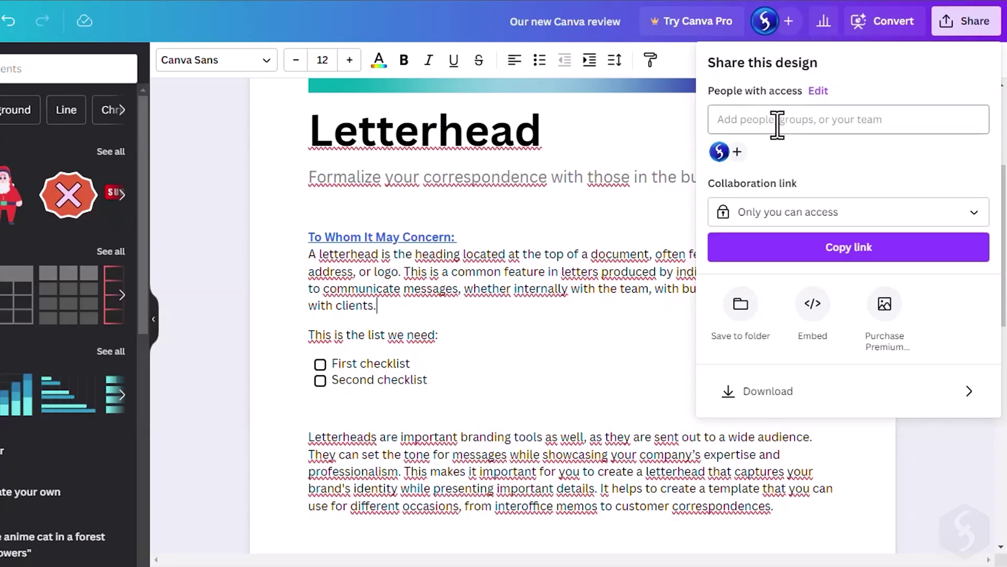
{"action": "left_click", "coordinate": [766, 393]}
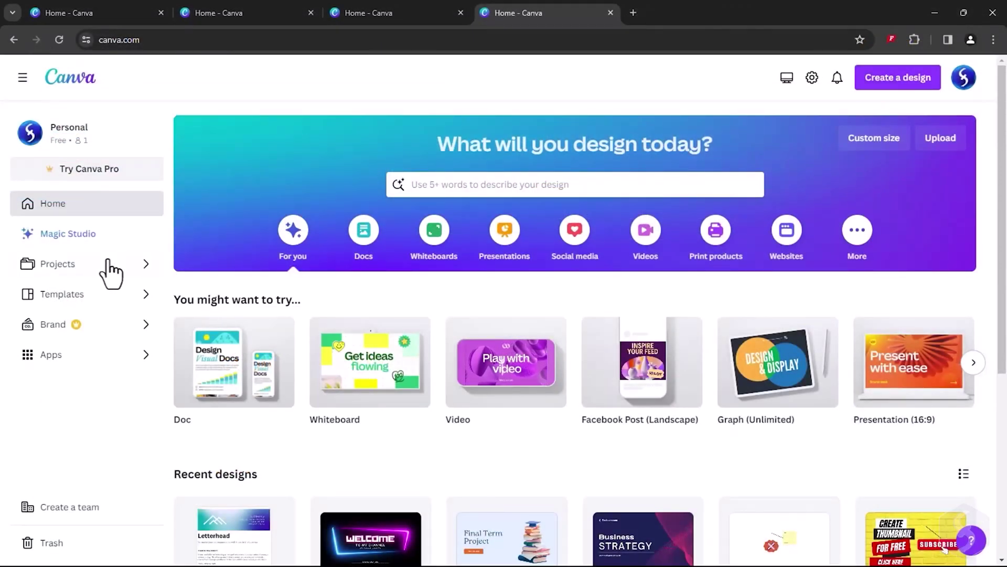
- Browse Projects from the home page and the editor sidebar
{"action": "left_click", "coordinate": [85, 265]}
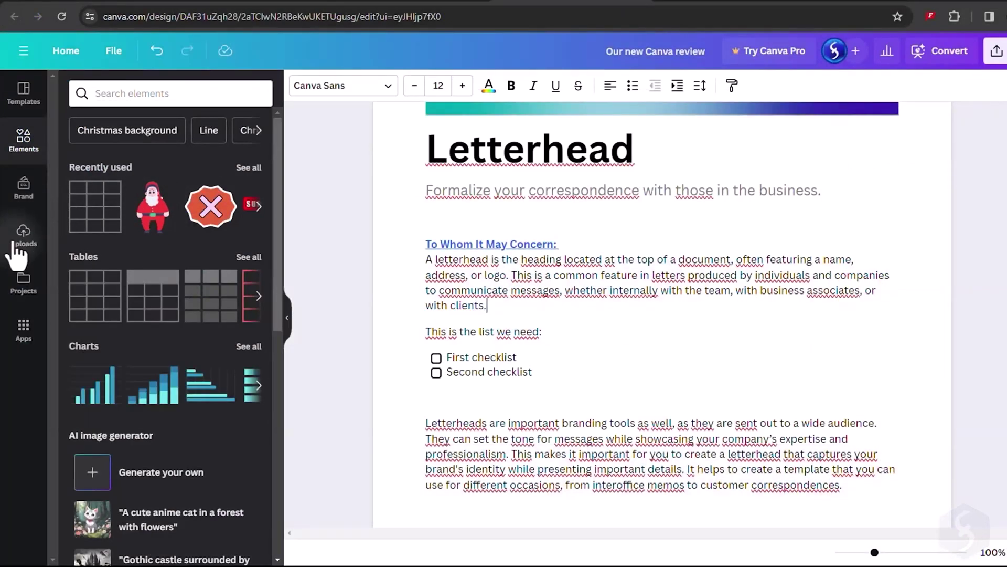
{"action": "left_click", "coordinate": [20, 277]}
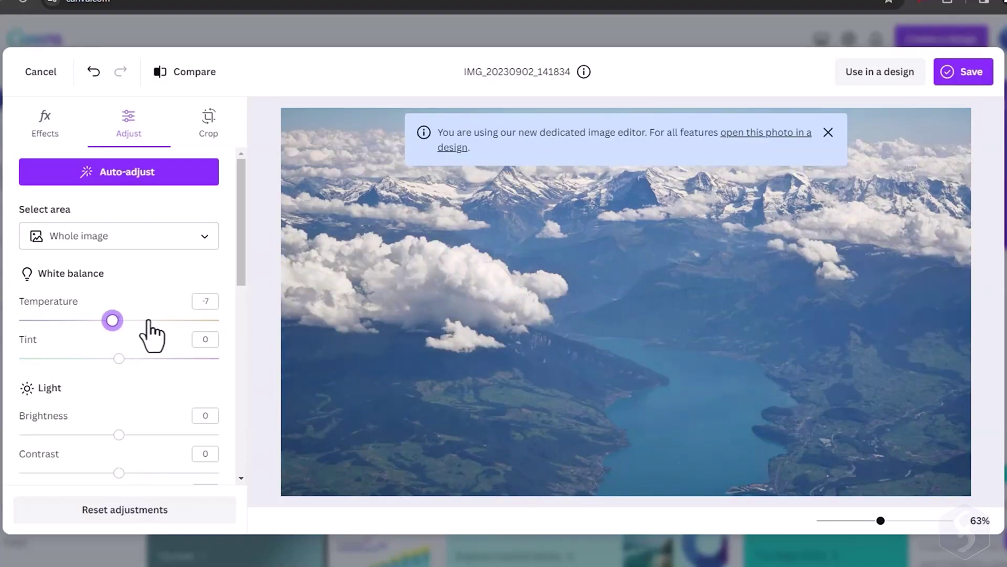
{"action": "left_click_drag", "start_coordinate": [149, 321], "coordinate": [119, 321]}
{"action": "scroll", "coordinate": [164, 376], "scroll_direction": "down", "scroll_amount": 5}
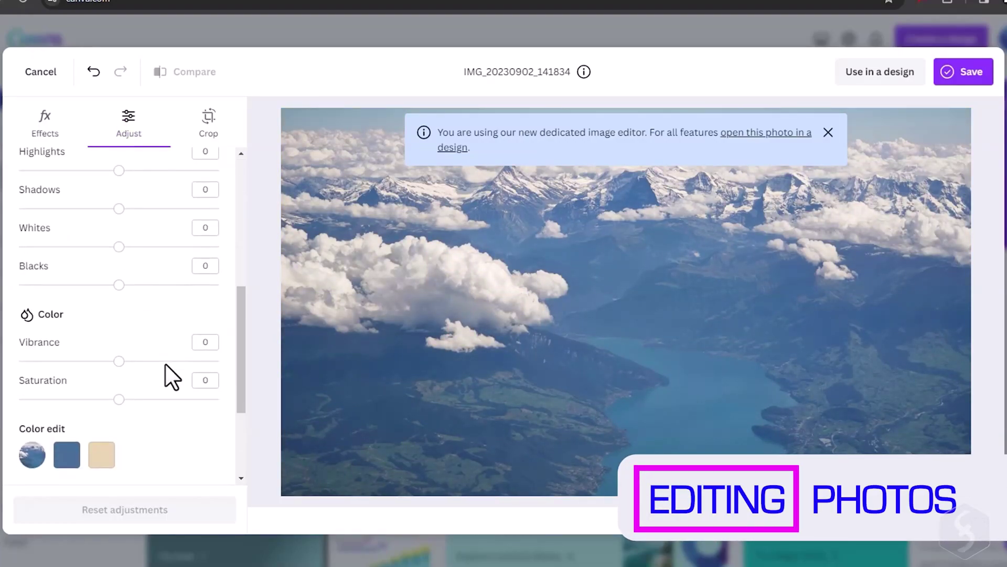
{"action": "scroll", "coordinate": [162, 377], "scroll_direction": "up", "scroll_amount": 5}
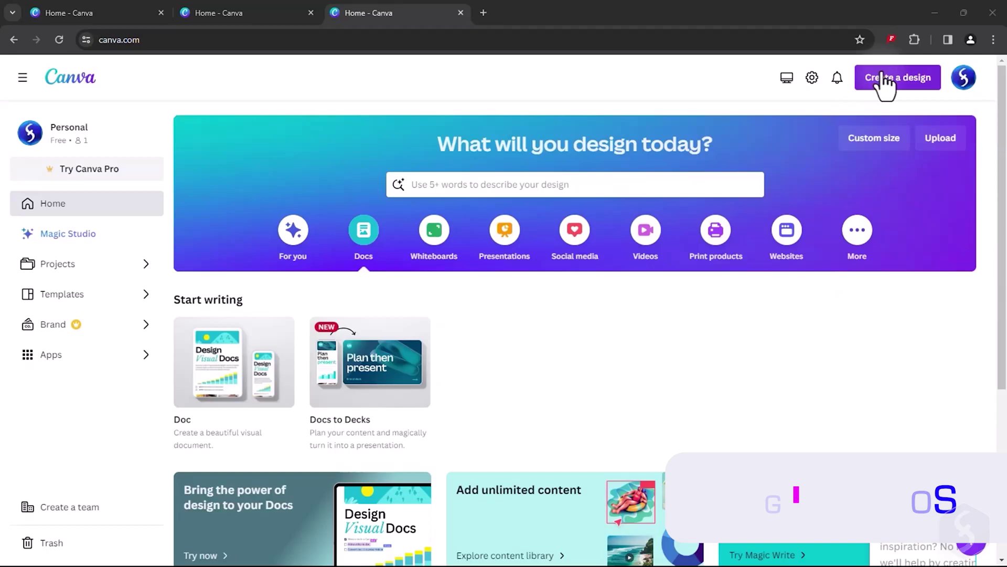
- Import IMG_20230902_141834.jpg from the computer via Create a design and open it for editing
{"action": "left_click", "coordinate": [883, 77]}
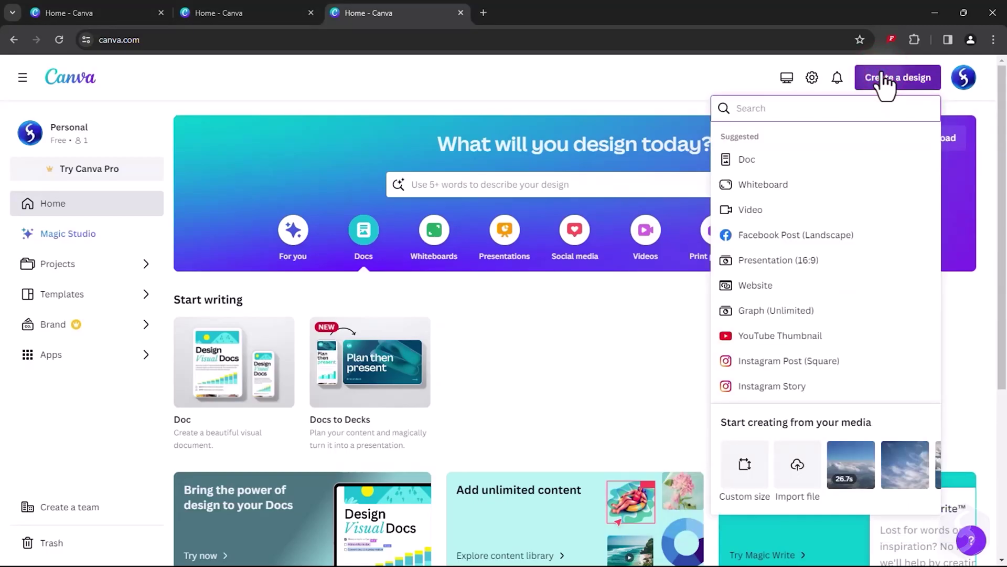
{"action": "left_click", "coordinate": [799, 465]}
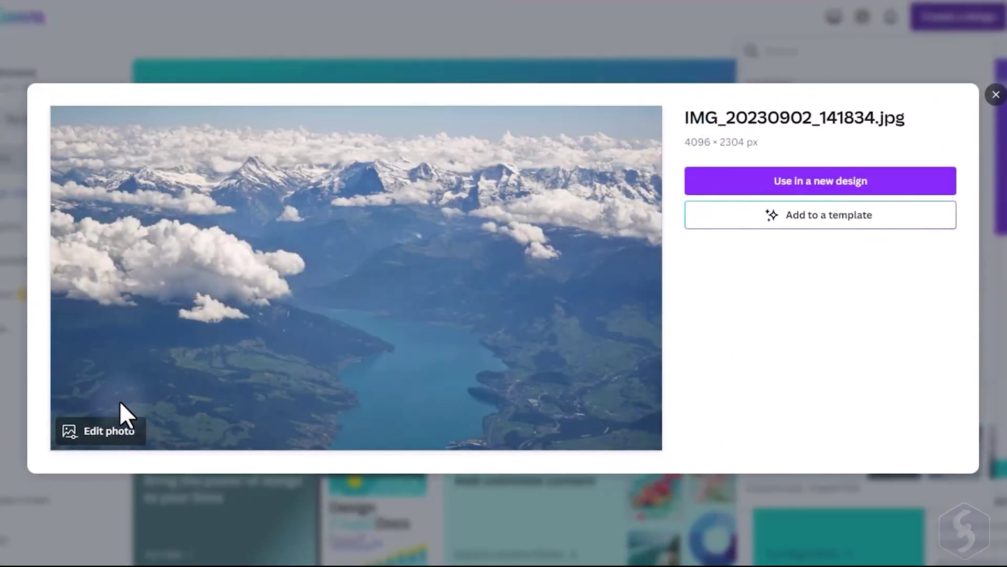
{"action": "left_click", "coordinate": [109, 430]}
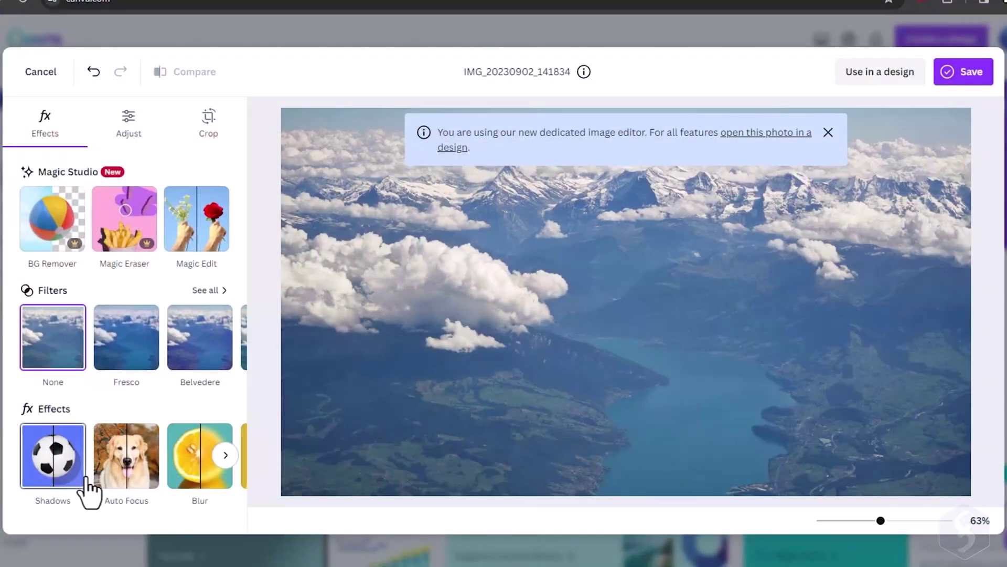
- Cool the mountain photo to temperature -72, check Crop and Effects, then use it in a design
{"action": "left_click", "coordinate": [65, 461]}
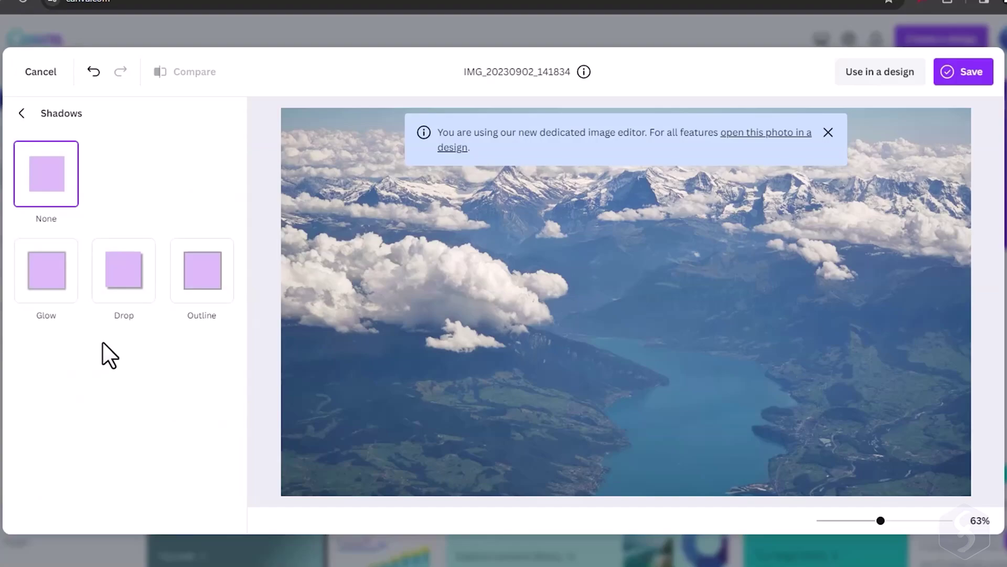
{"action": "left_click", "coordinate": [137, 126]}
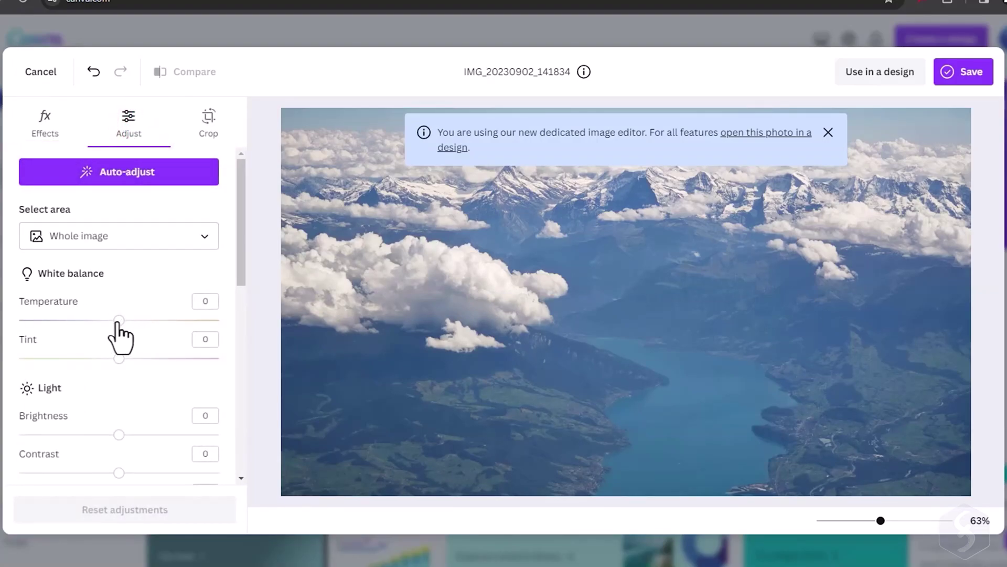
{"action": "left_click_drag", "start_coordinate": [119, 319], "coordinate": [47, 320]}
{"action": "left_click", "coordinate": [206, 127]}
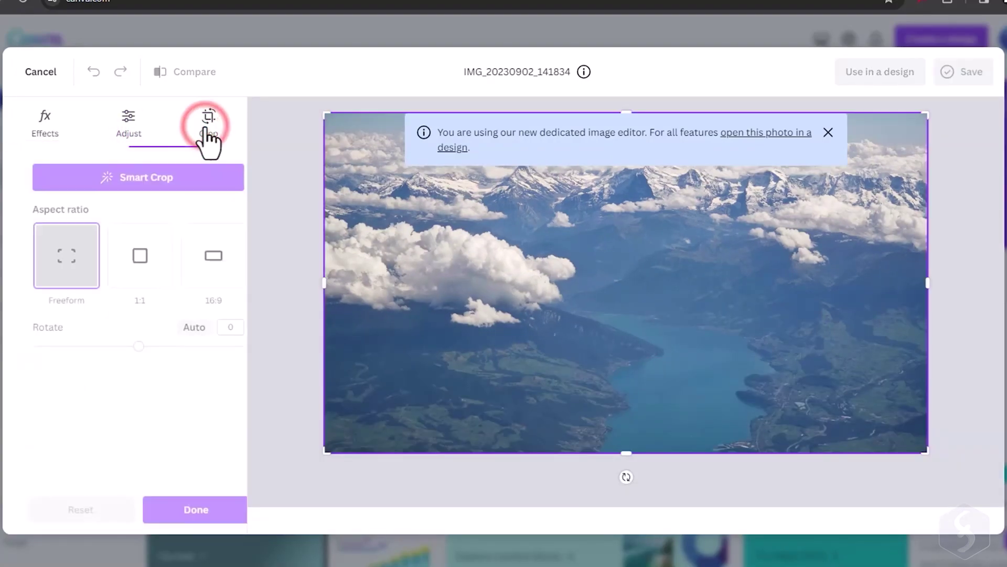
{"action": "left_click", "coordinate": [44, 129]}
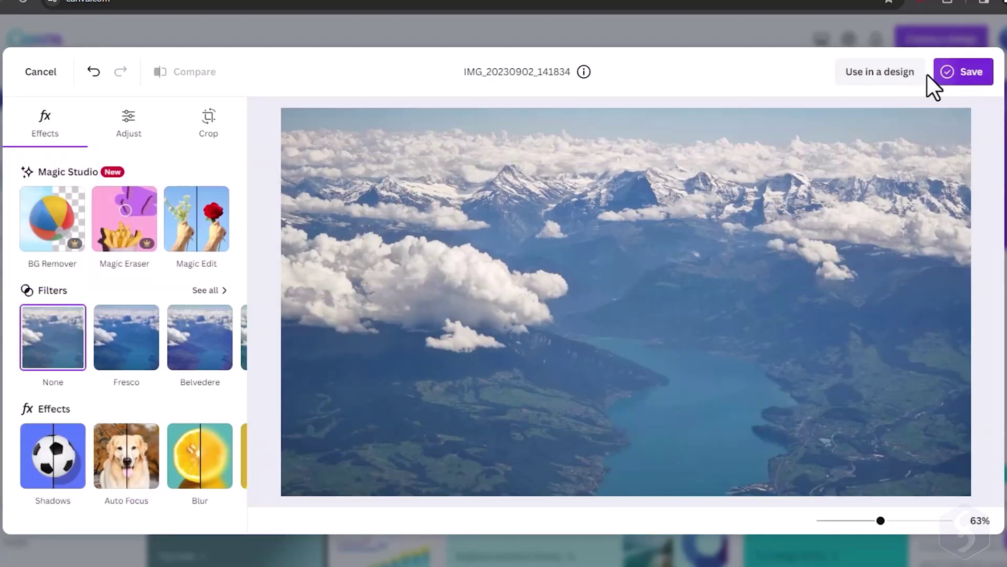
{"action": "left_click", "coordinate": [861, 73]}
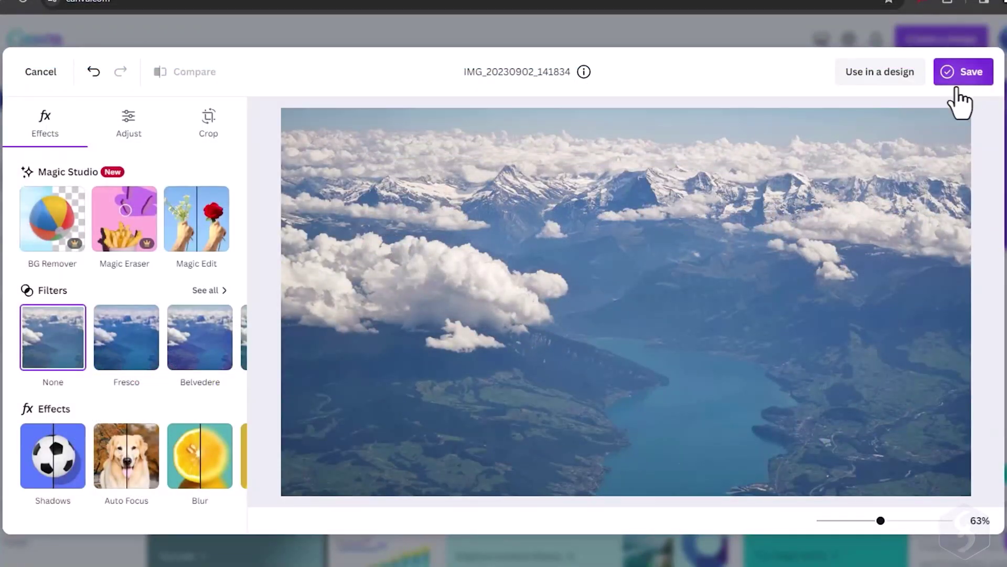
- Save the edited mountain photo, then page the 'You might want to try' suggestions forward twice
{"action": "left_click", "coordinate": [968, 79]}
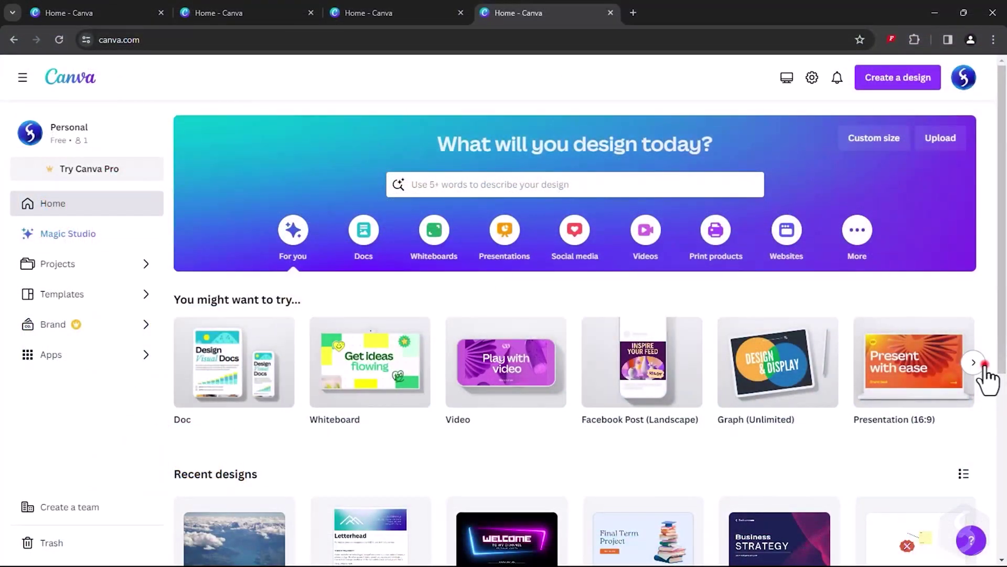
{"action": "left_click", "coordinate": [980, 368]}
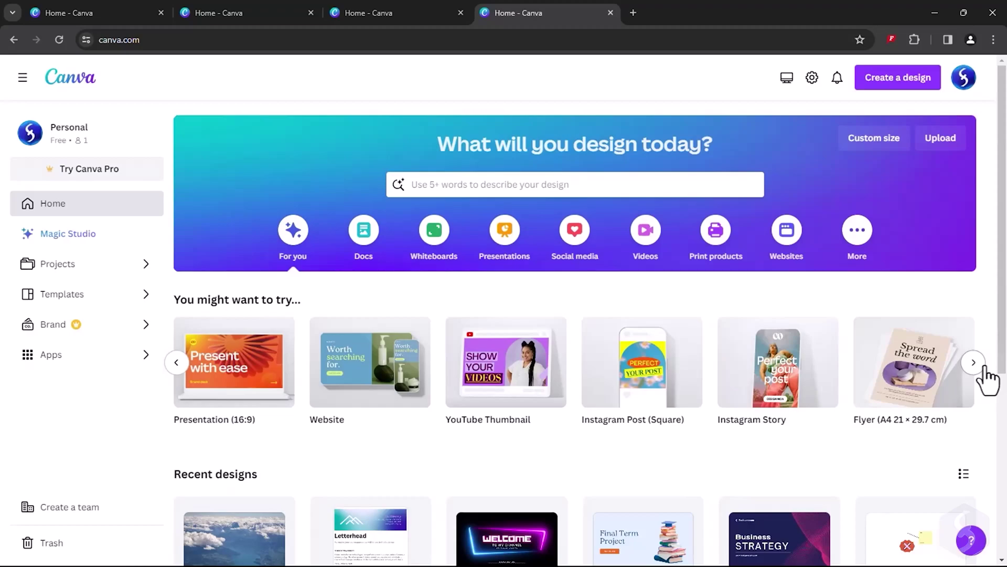
{"action": "left_click", "coordinate": [981, 367]}
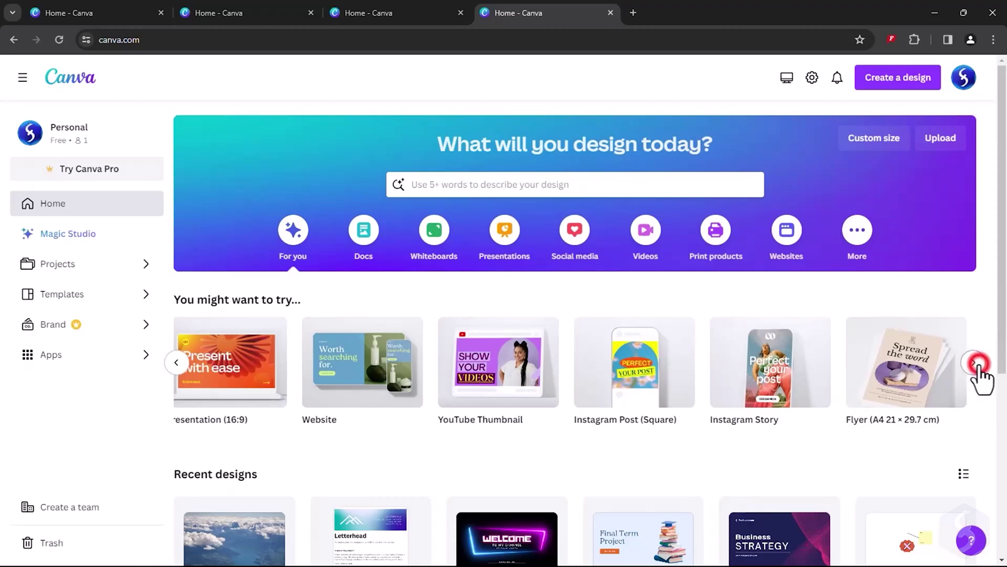